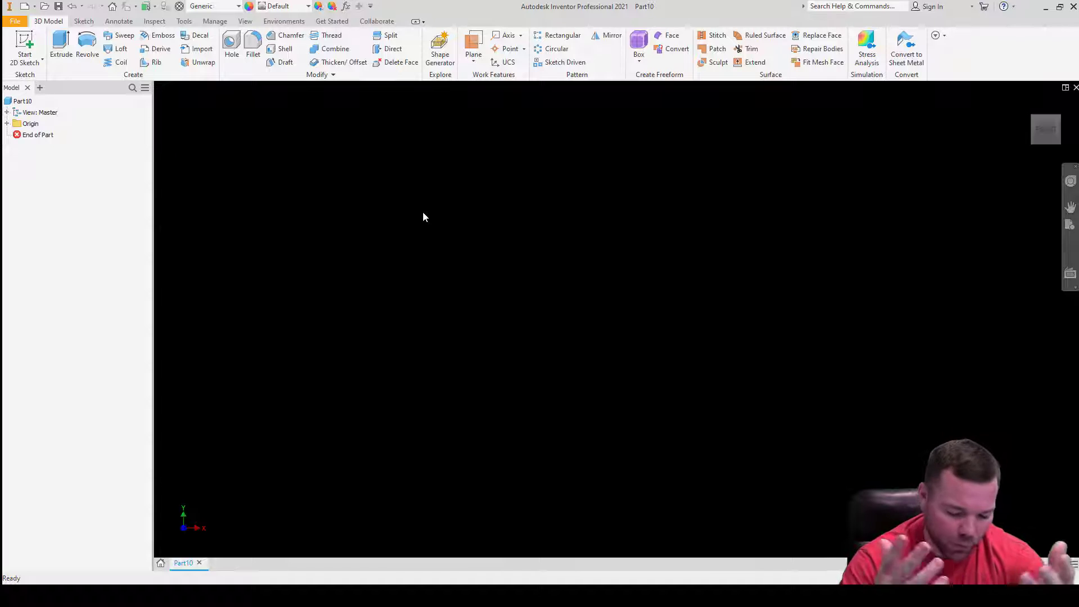
# Start a sketch on the XY plane and sketch a closed triangle with a horizontal base about 1.48 in long and its apex right of centre
pyautogui.click(22, 43)
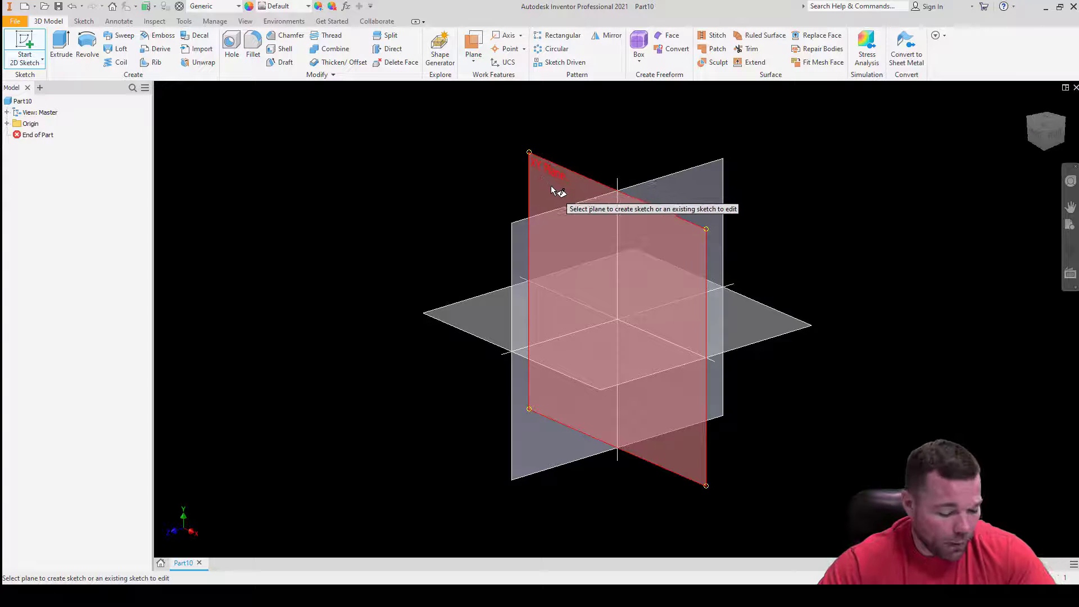
pyautogui.click(556, 187)
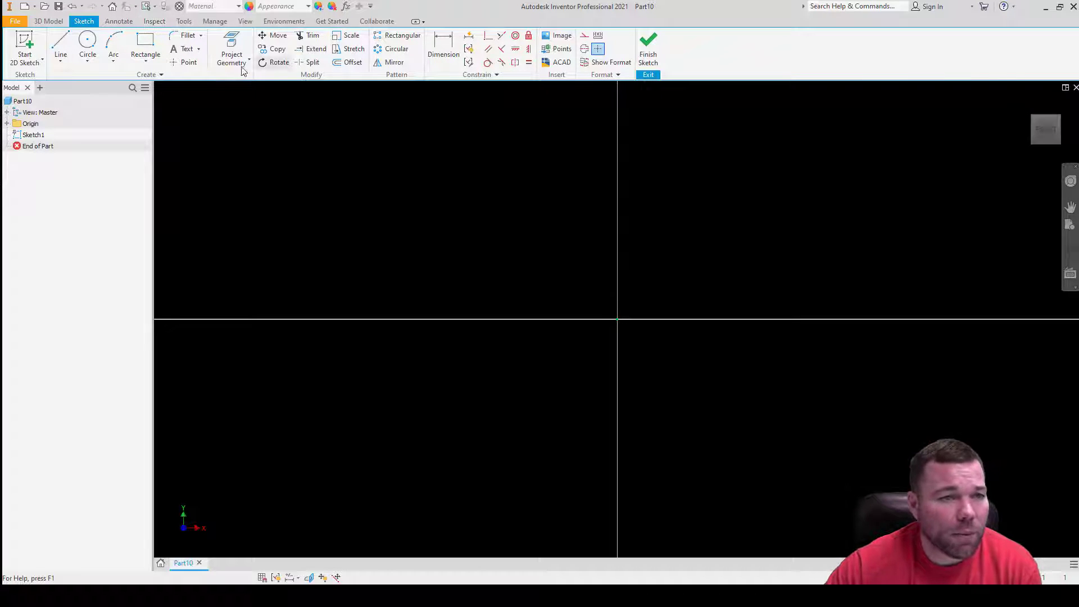
pyautogui.click(61, 46)
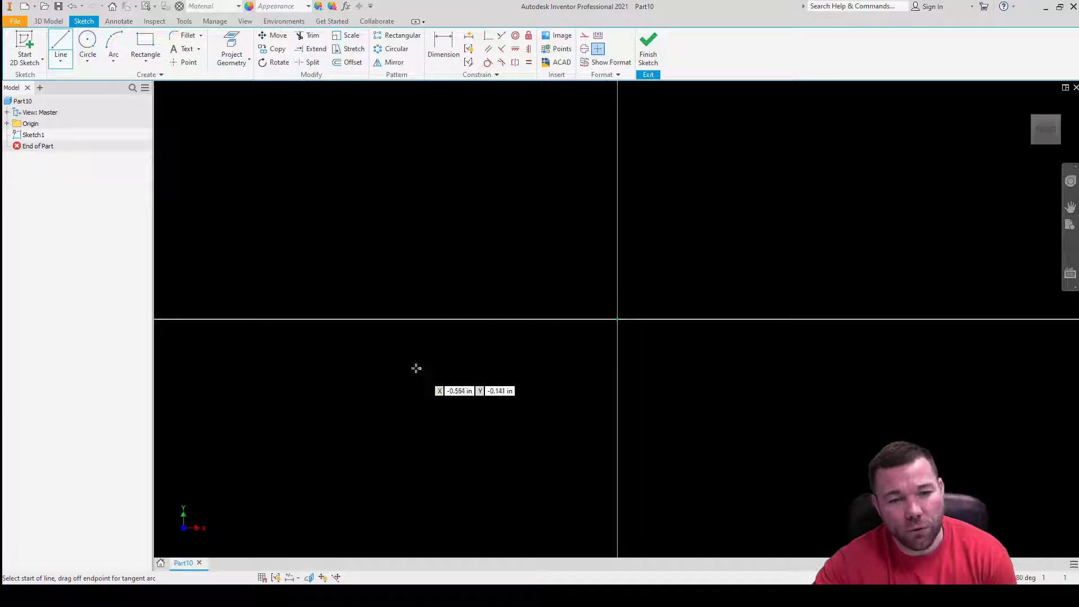
pyautogui.click(359, 347)
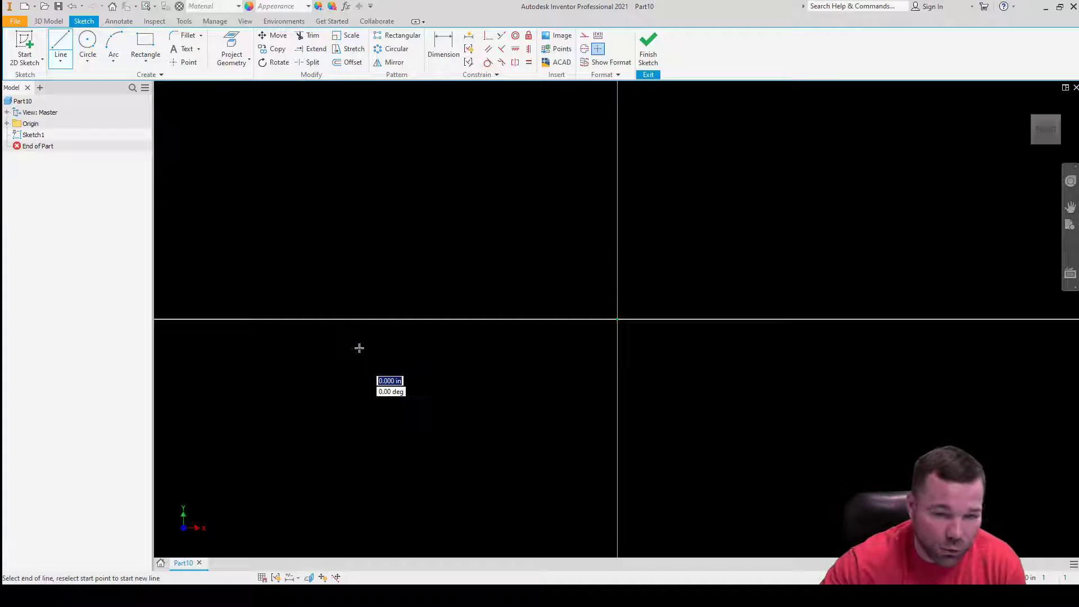
pyautogui.click(876, 347)
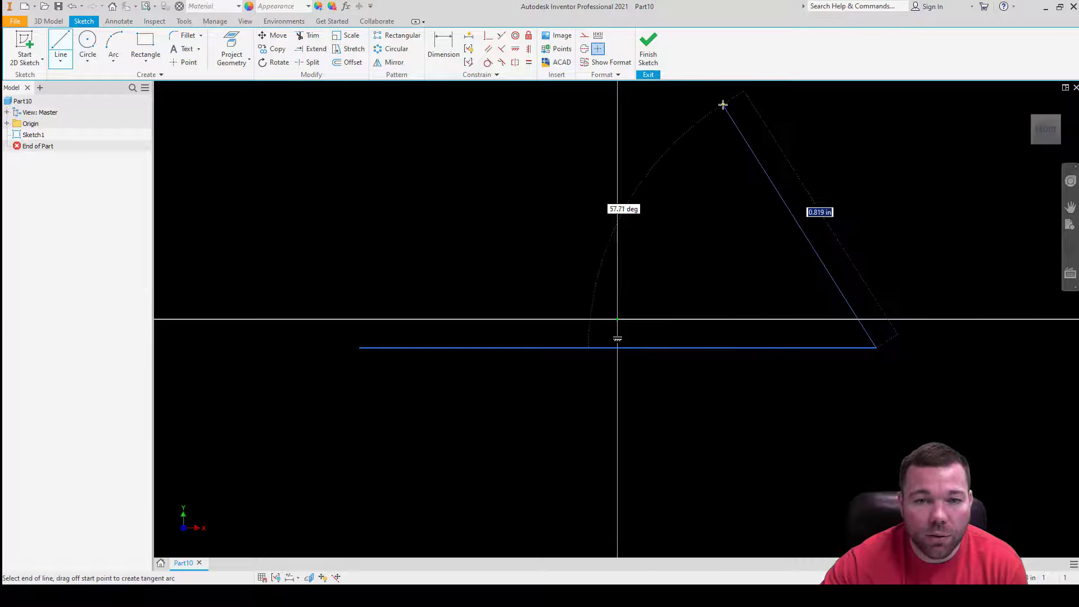
pyautogui.click(717, 100)
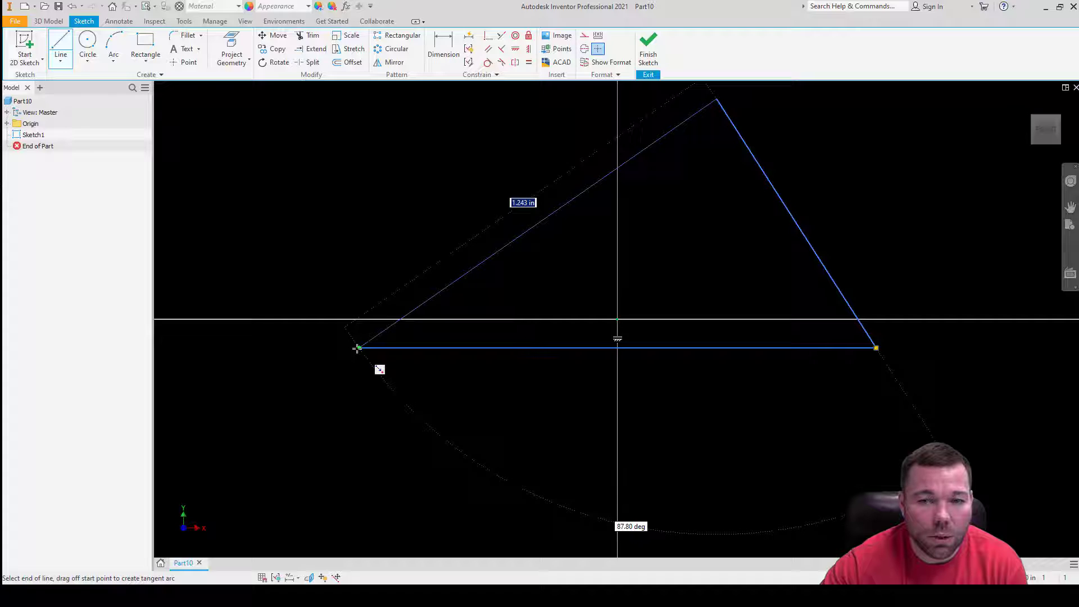
pyautogui.click(357, 348)
# Apply a Fix constraint to the triangle's lower-right corner point
pyautogui.scroll(-4, 322, 419)
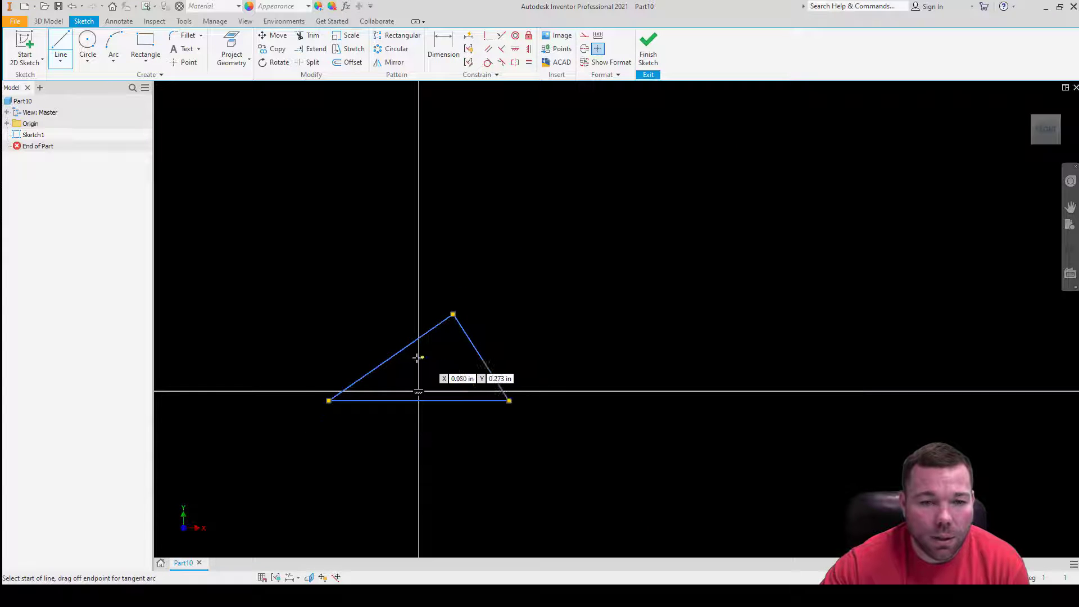
pyautogui.scroll(3, 417, 358)
pyautogui.scroll(-3, 585, 373)
pyautogui.scroll(5, 466, 419)
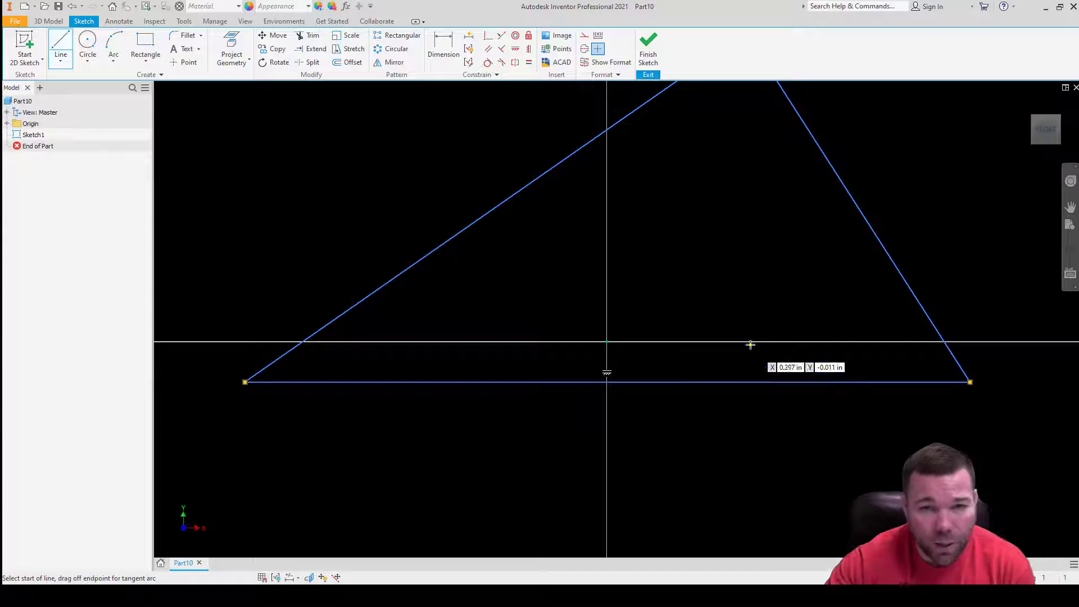
pyautogui.click(468, 49)
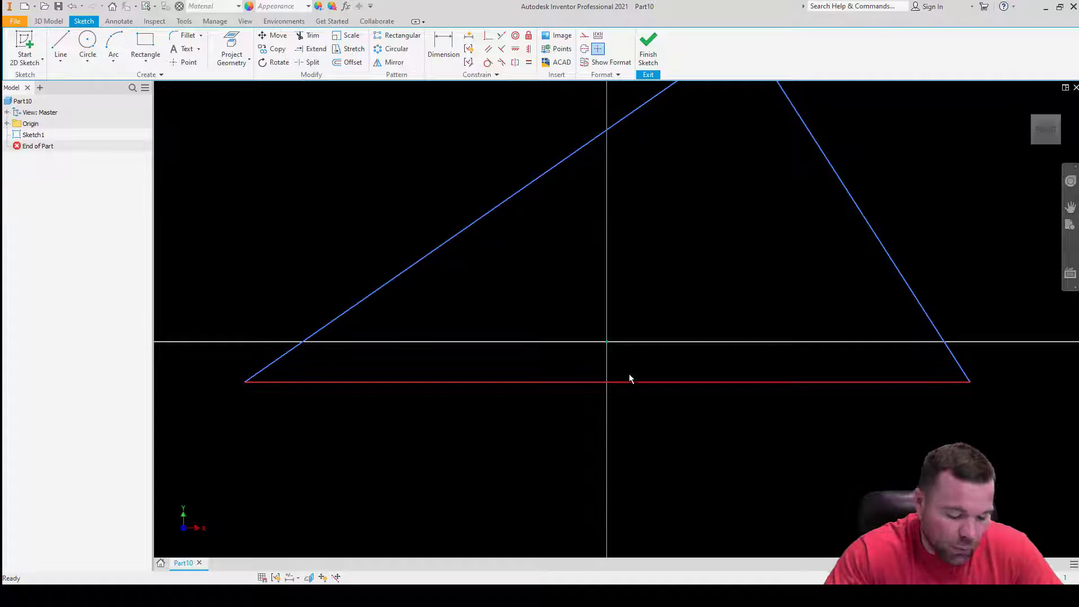
pyautogui.scroll(-4, 618, 292)
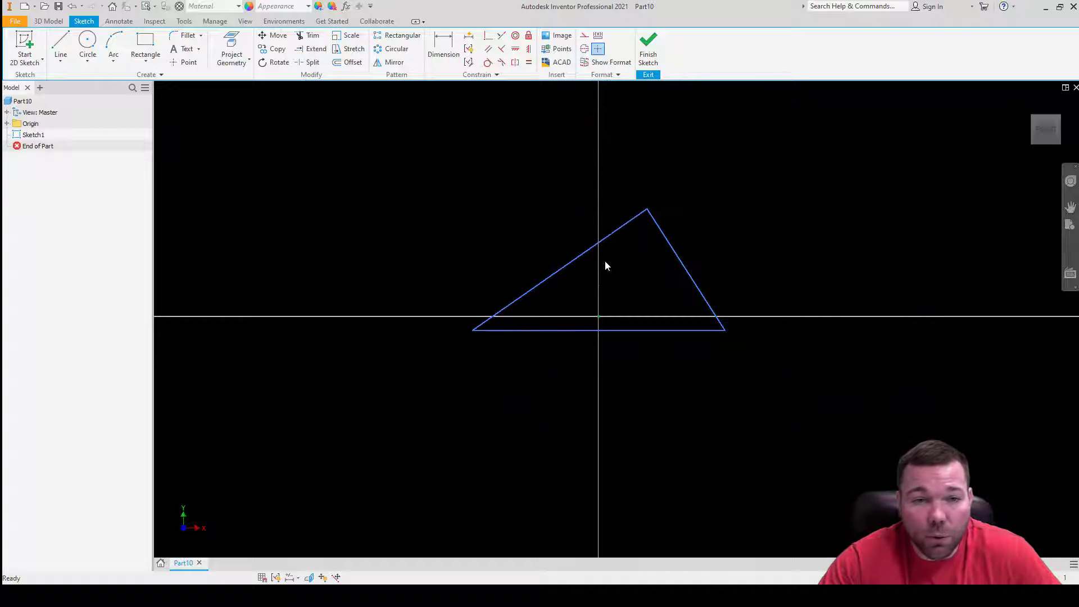
pyautogui.click(528, 36)
pyautogui.scroll(4, 639, 298)
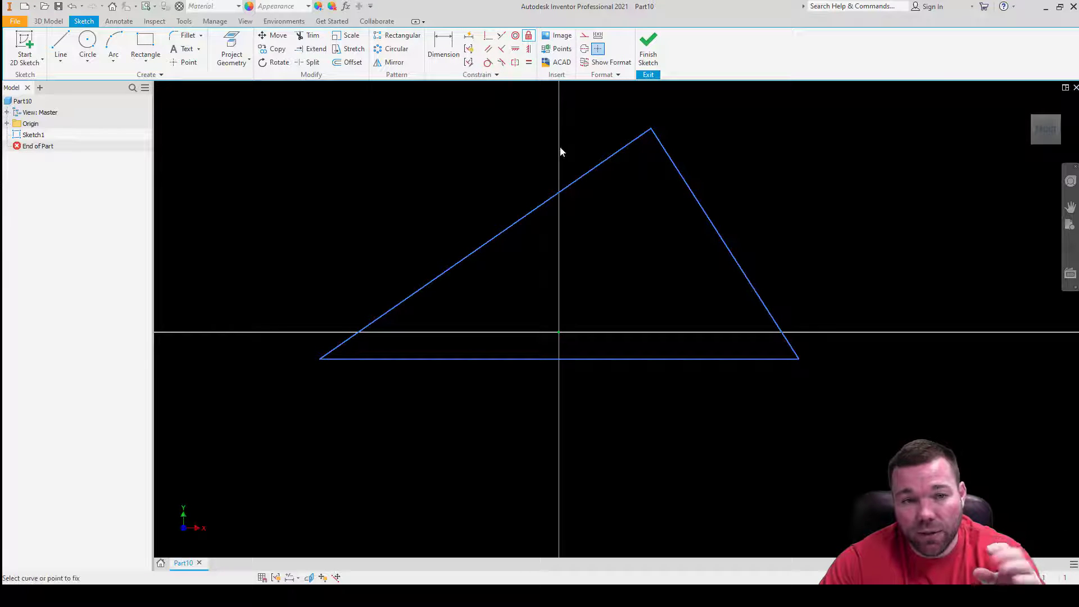
pyautogui.click(725, 243)
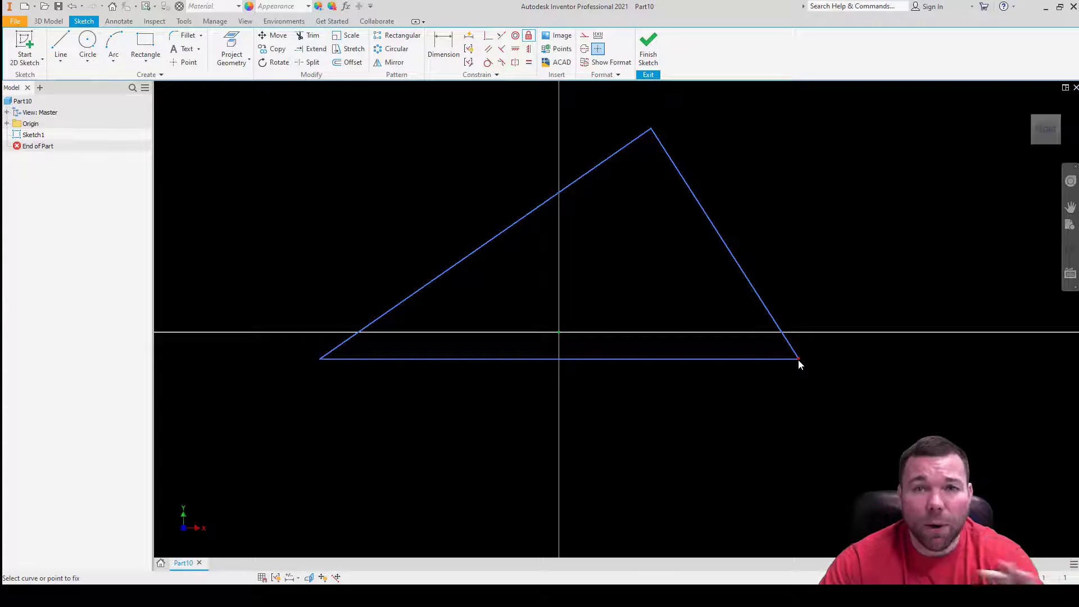
pyautogui.moveTo(799, 360)
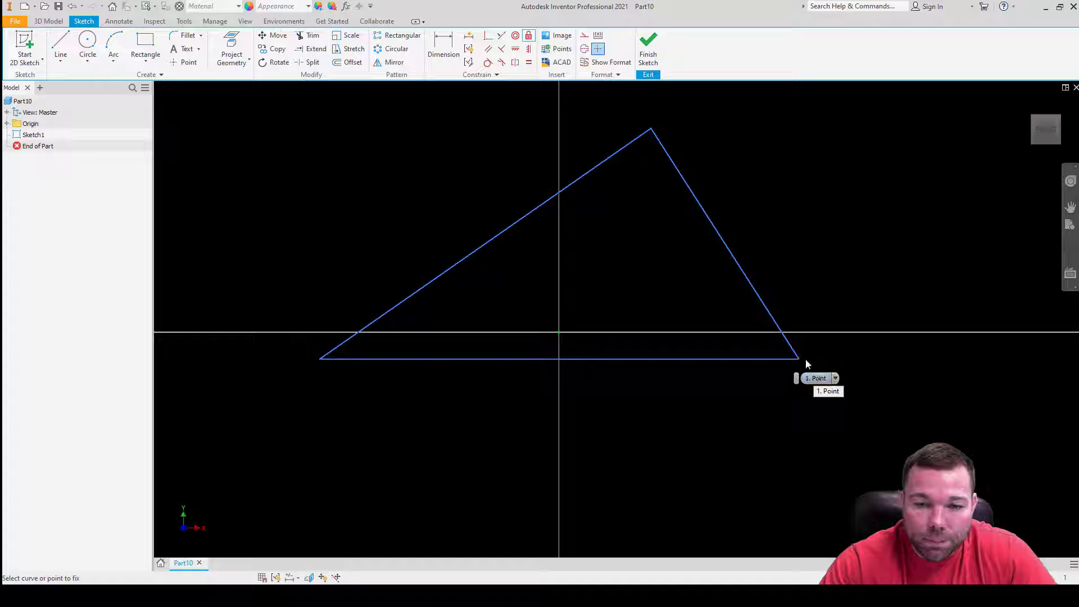
pyautogui.click(797, 359)
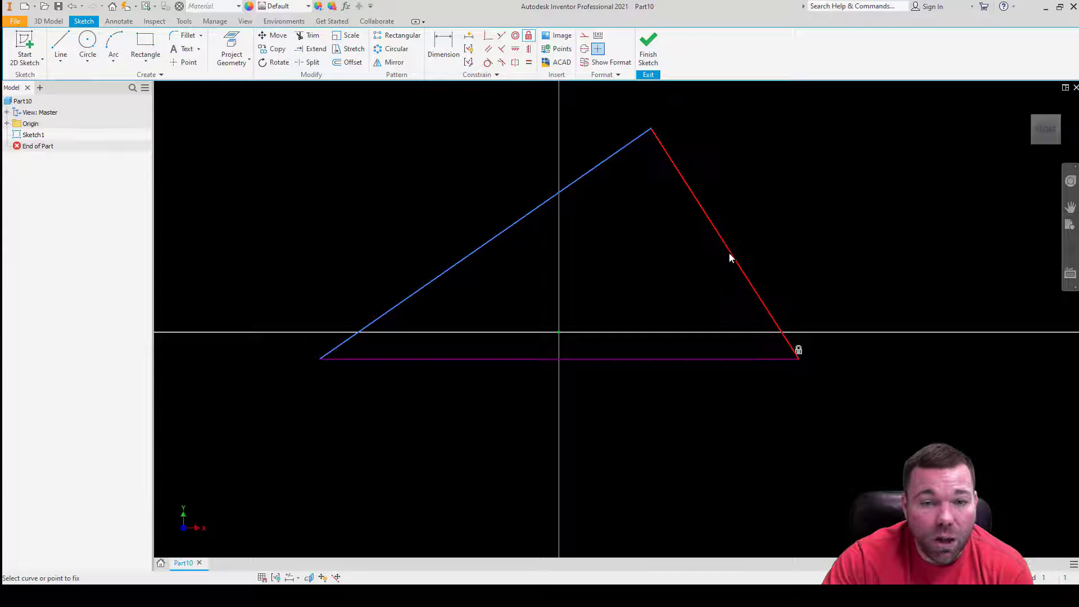
# Apply a vertical constraint to the triangle's right side
pyautogui.click(528, 49)
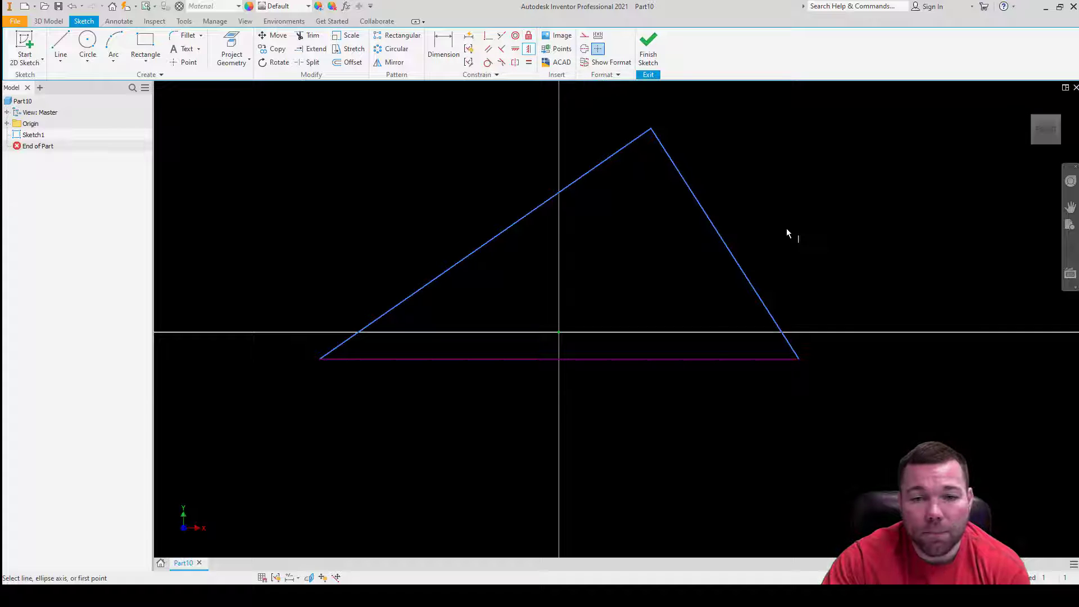
pyautogui.click(718, 239)
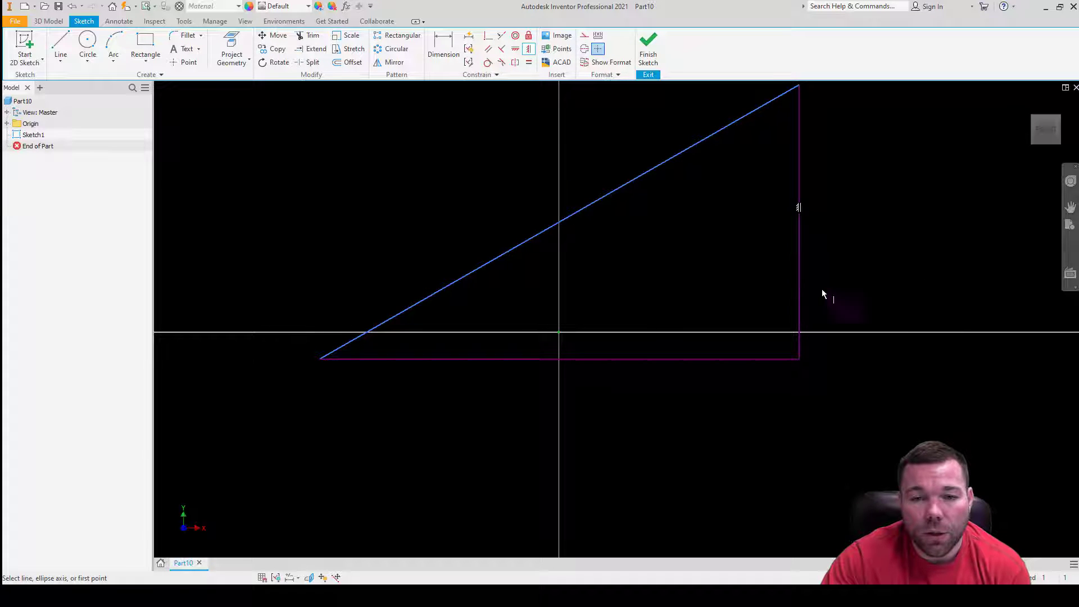
pyautogui.scroll(-2, 821, 290)
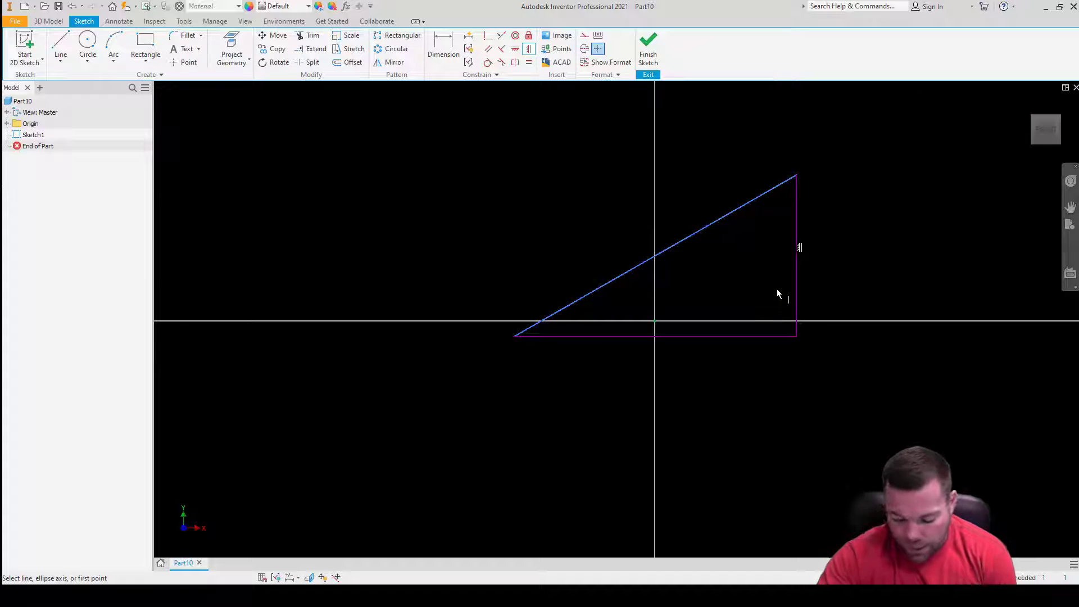
pyautogui.press('Escape')
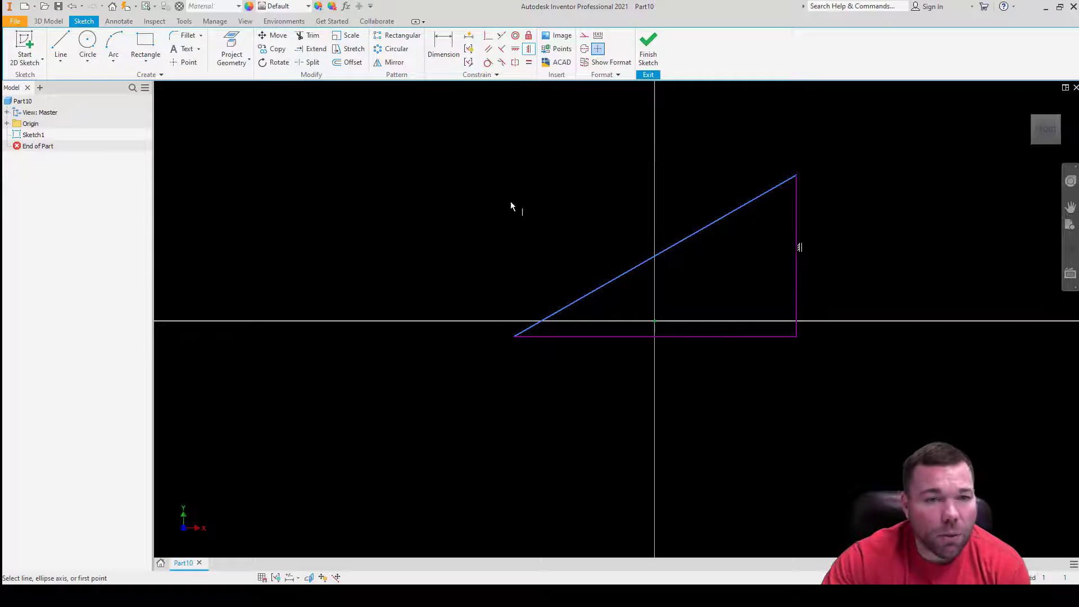
# Dimension the triangle's base below the line and set its length to 2 in
pyautogui.click(449, 44)
pyautogui.click(691, 336)
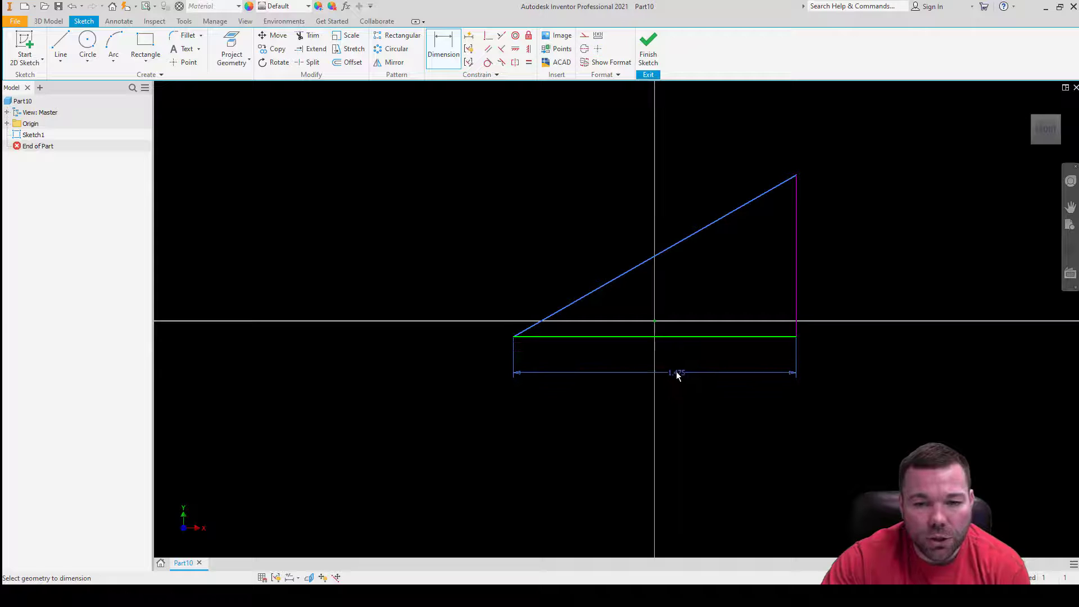
pyautogui.click(677, 371)
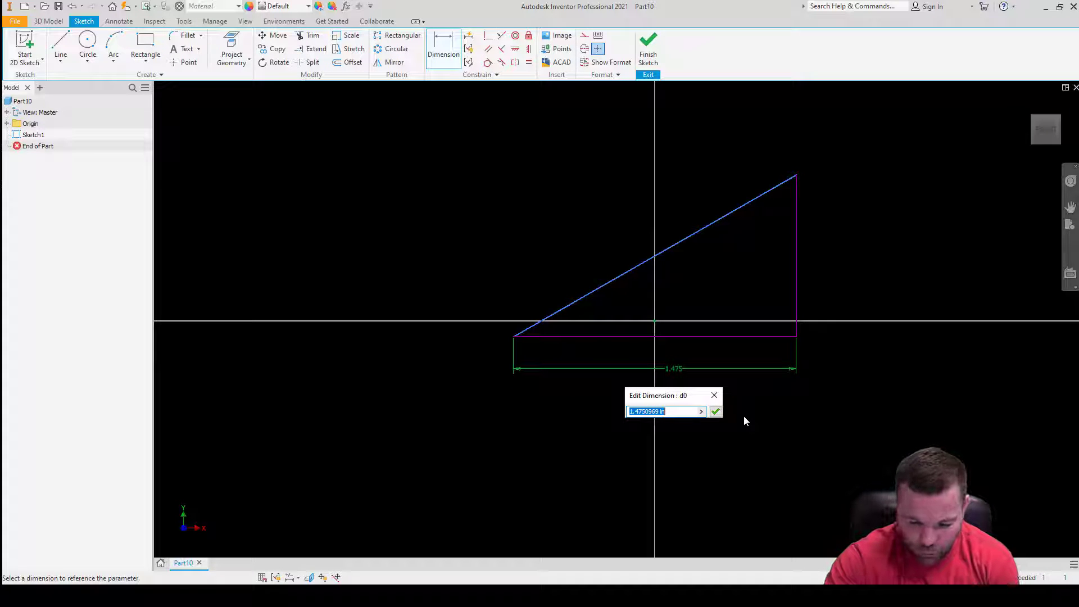
pyautogui.write('2')
pyautogui.press('Return')
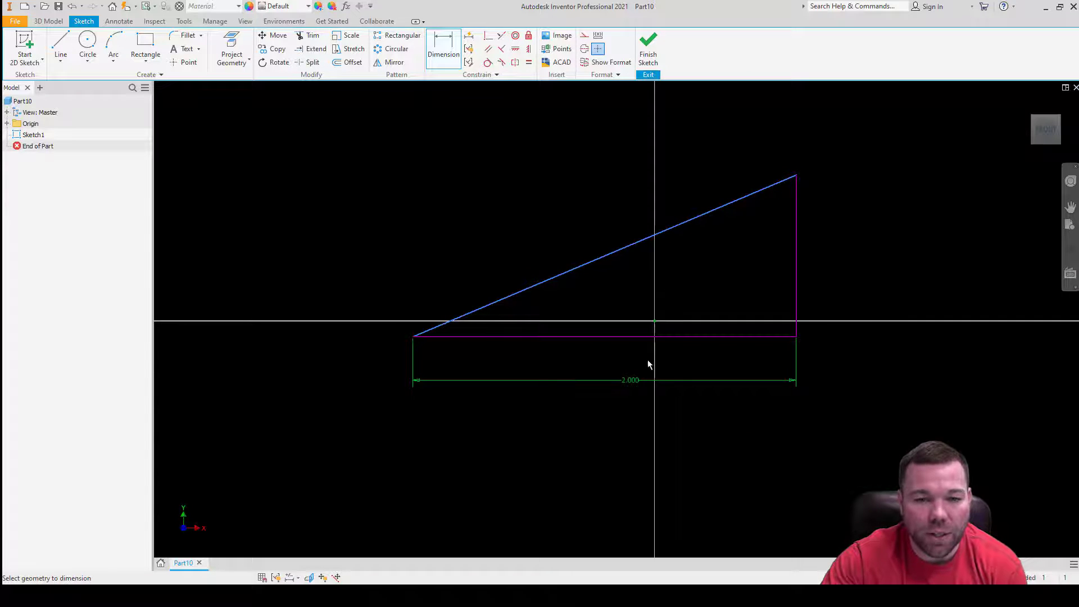
# Change the base dimension of the triangle to 2.395 in
pyautogui.doubleClick(626, 381)
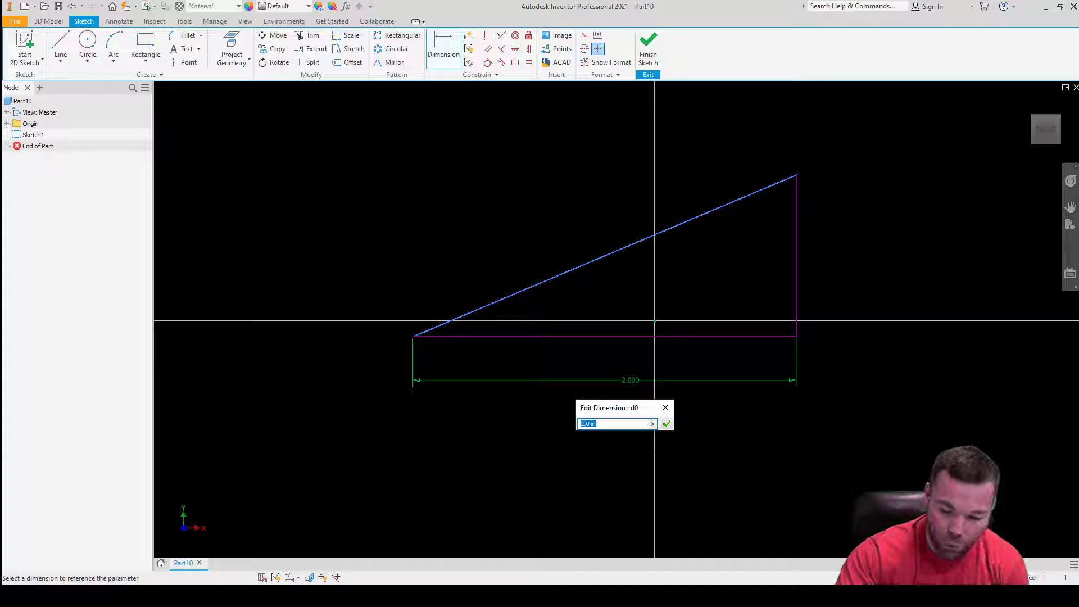
pyautogui.write('2.39')
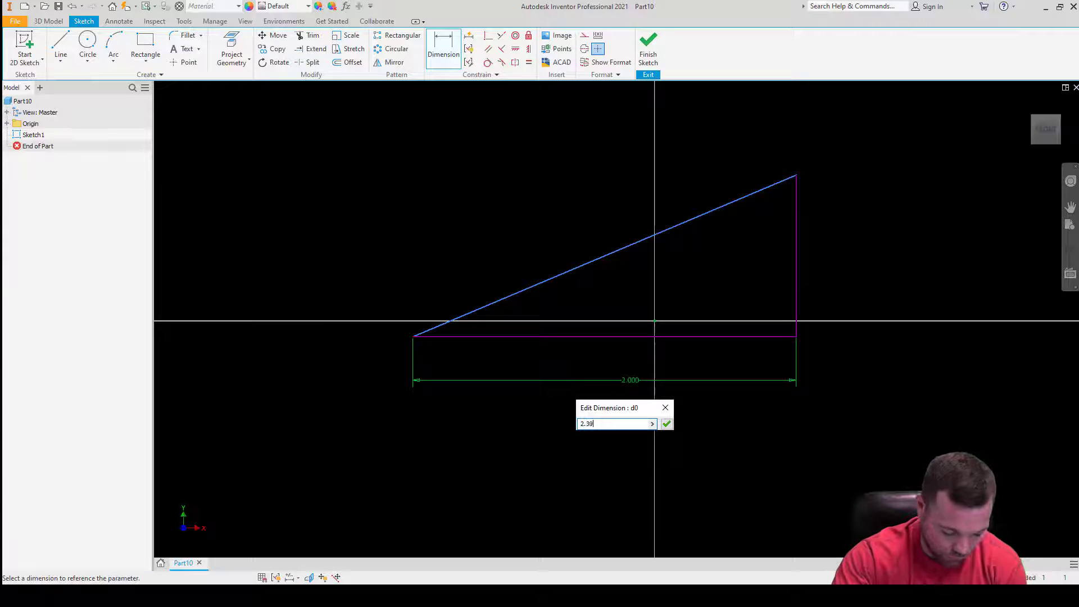
pyautogui.write('5')
pyautogui.press('Return')
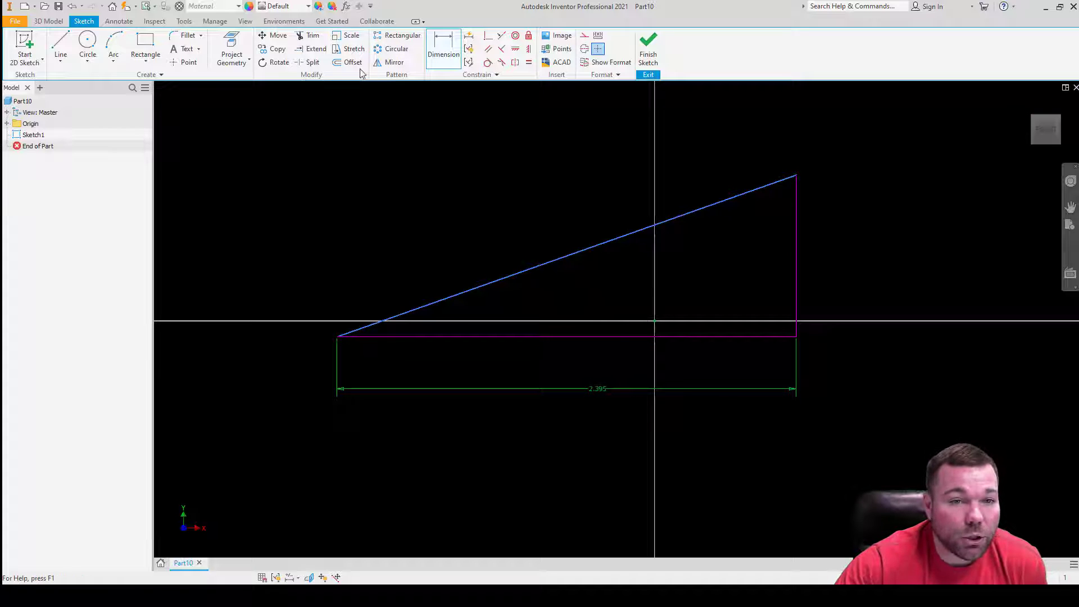
# Add an angle dimension between the sloped side and the base and set it to 45 degrees
pyautogui.click(444, 47)
pyautogui.click(445, 296)
pyautogui.click(454, 336)
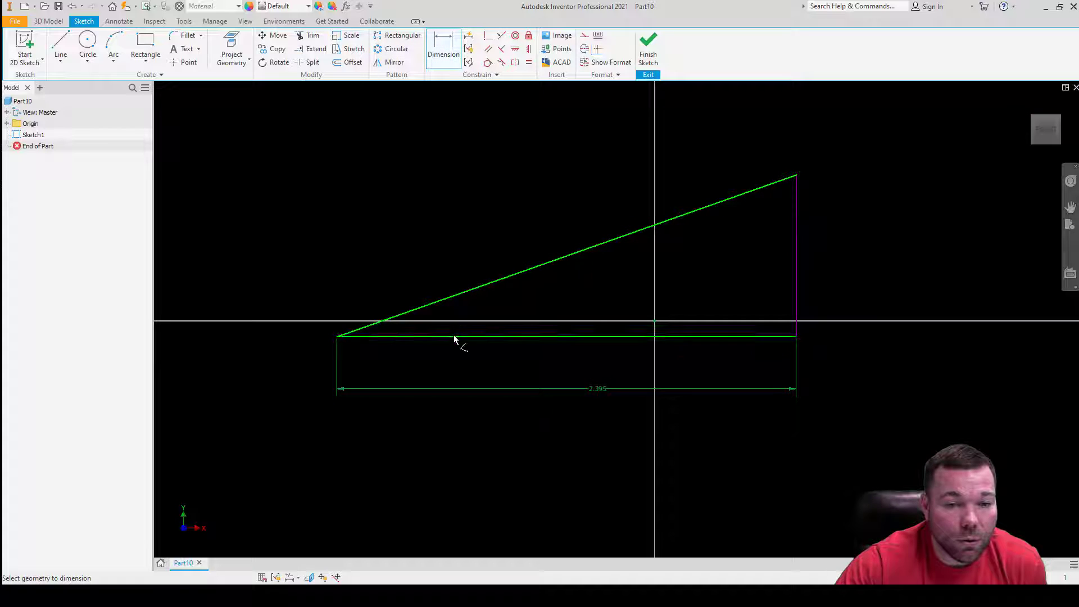
pyautogui.click(512, 309)
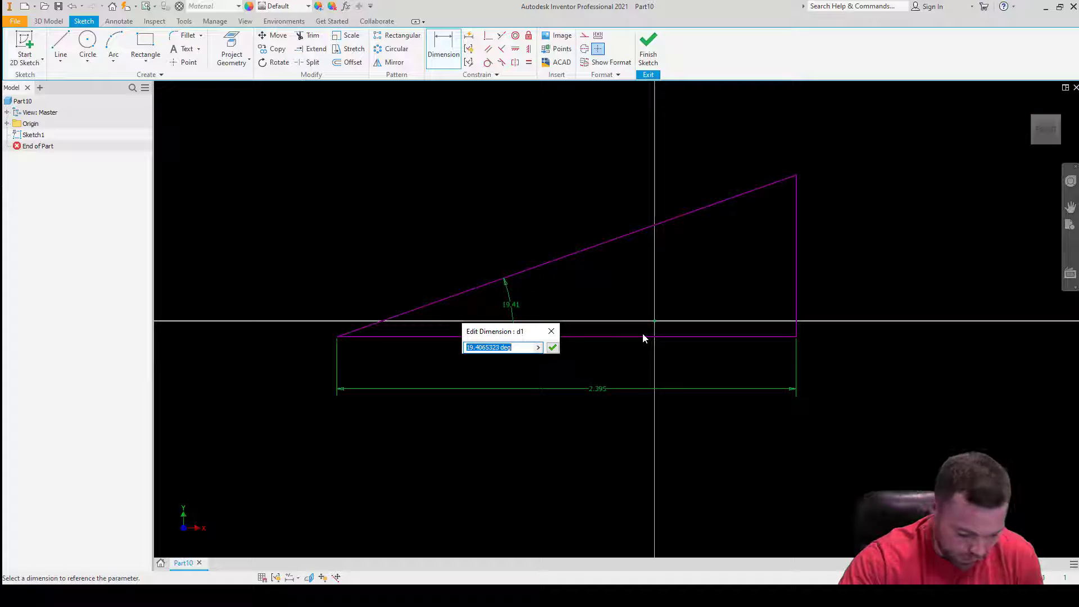
pyautogui.write('45')
pyautogui.press('Return')
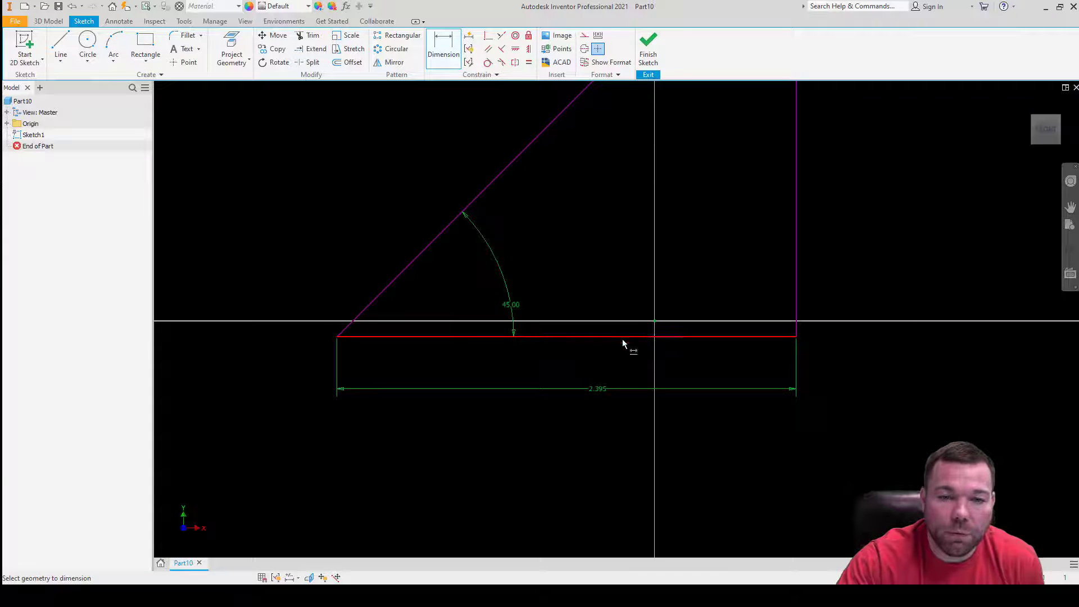
# Dimension the triangle's vertical side to its right and accept it as a driven dimension
pyautogui.scroll(-5, 403, 362)
pyautogui.scroll(4, 452, 344)
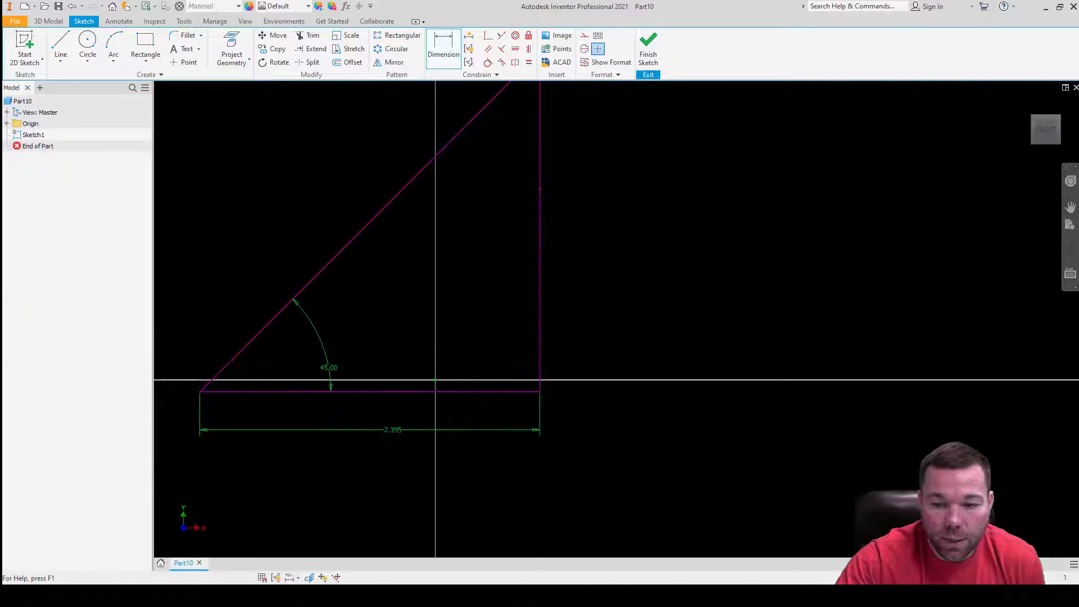
pyautogui.scroll(-3, 772, 498)
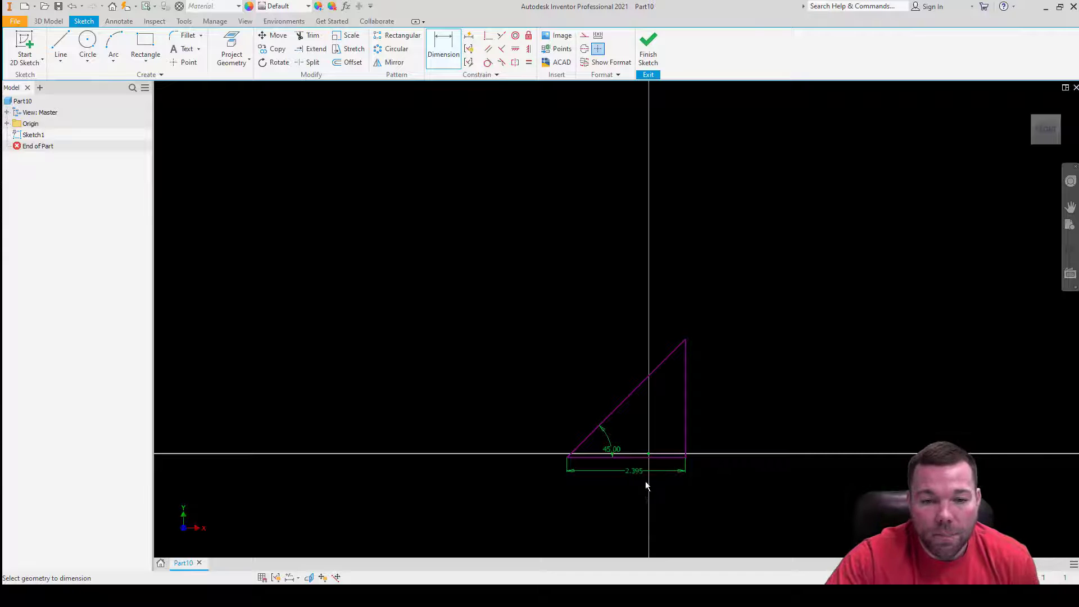
pyautogui.scroll(4, 647, 478)
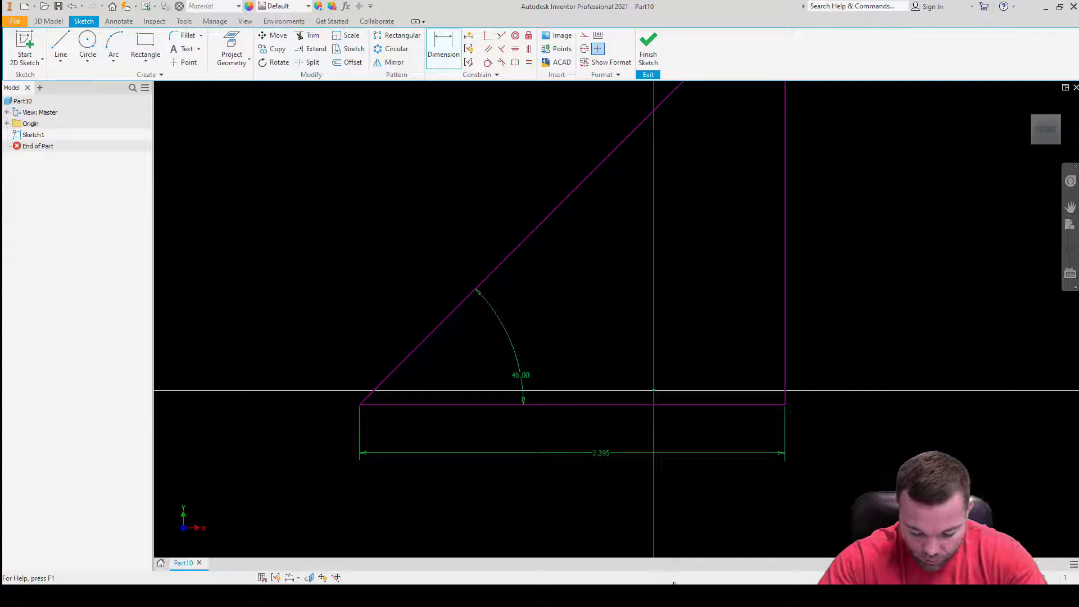
pyautogui.click(785, 228)
pyautogui.scroll(-3, 557, 364)
pyautogui.click(674, 324)
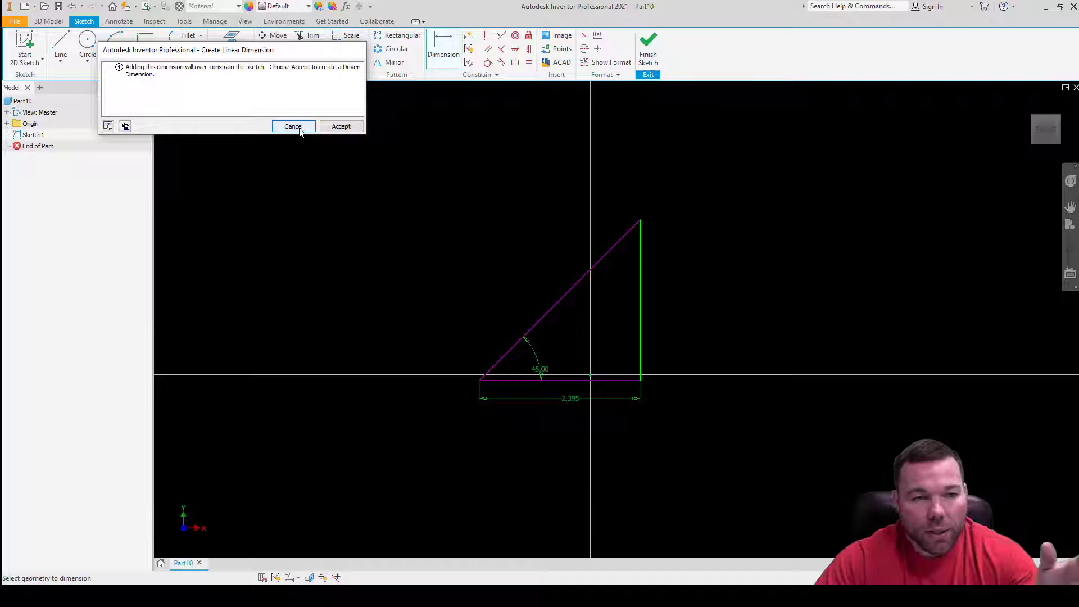
pyautogui.click(340, 127)
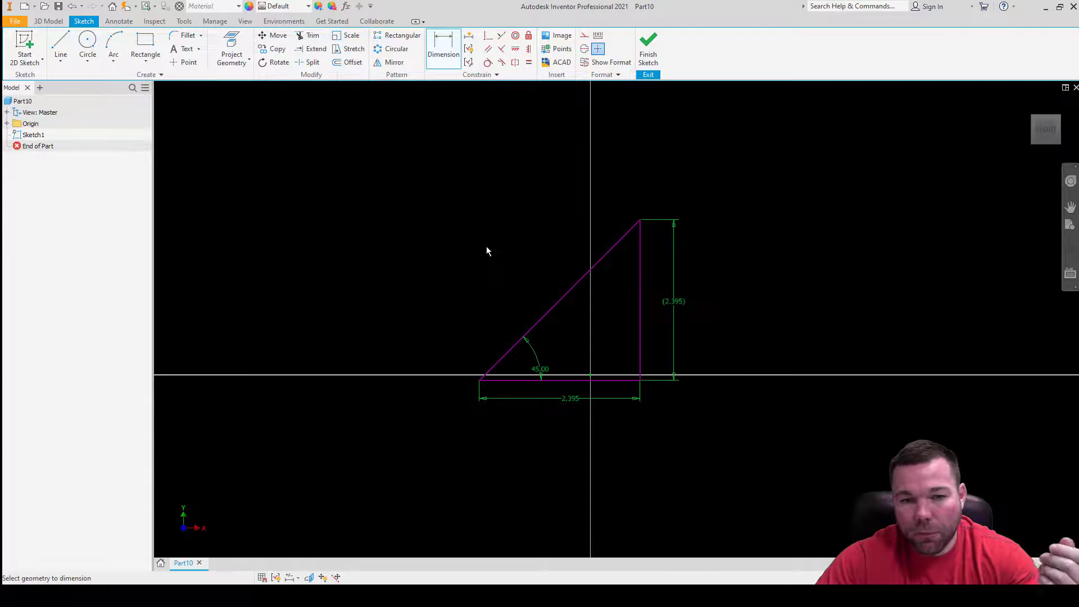
# Delete the driven dimension on the triangle's vertical side
pyautogui.scroll(-5, 643, 318)
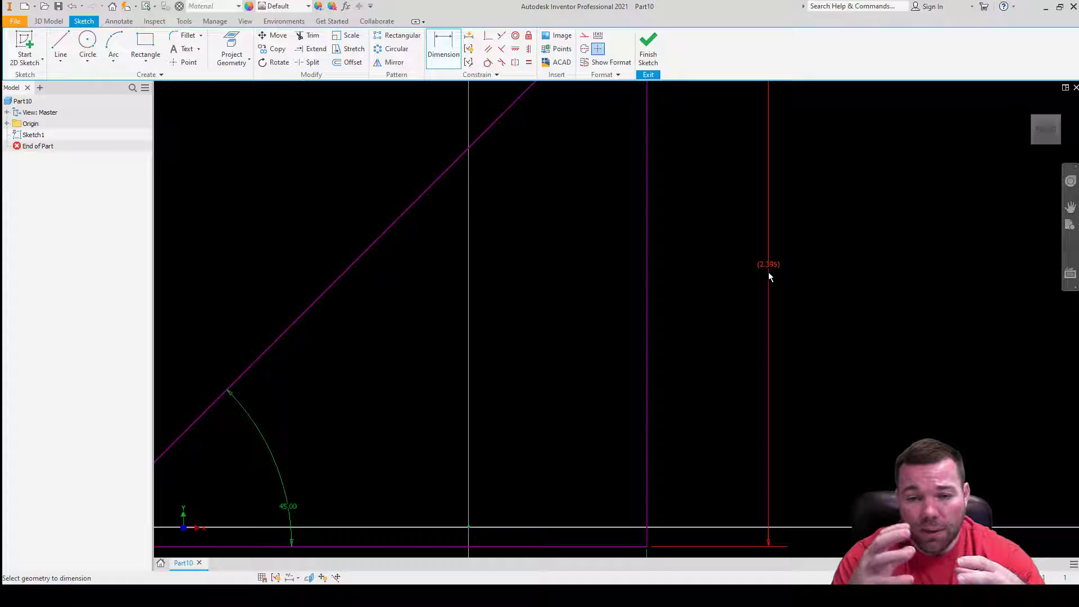
pyautogui.scroll(5, 770, 274)
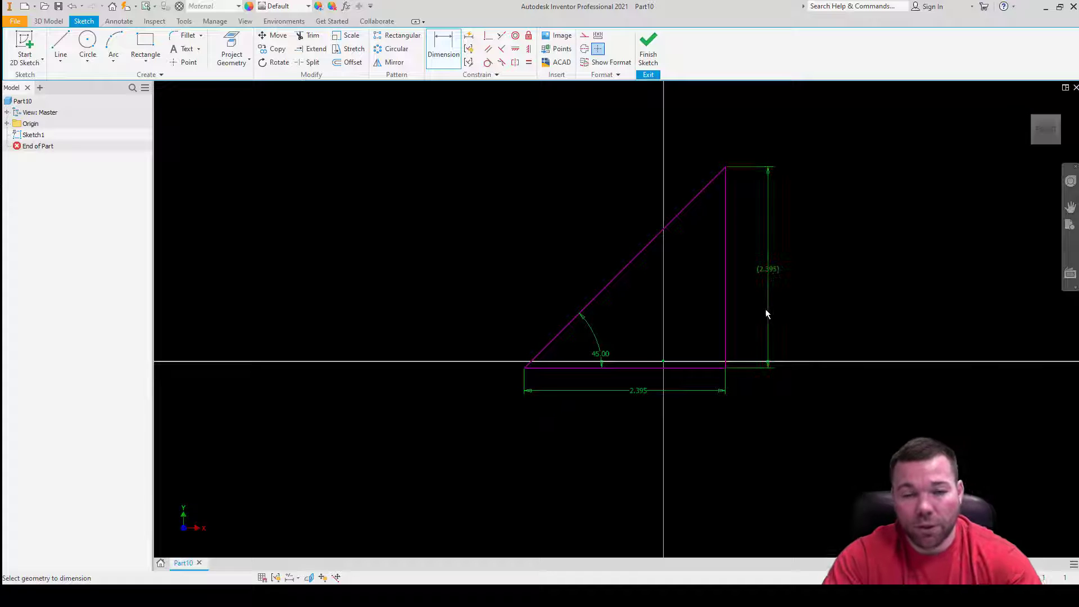
pyautogui.click(769, 274)
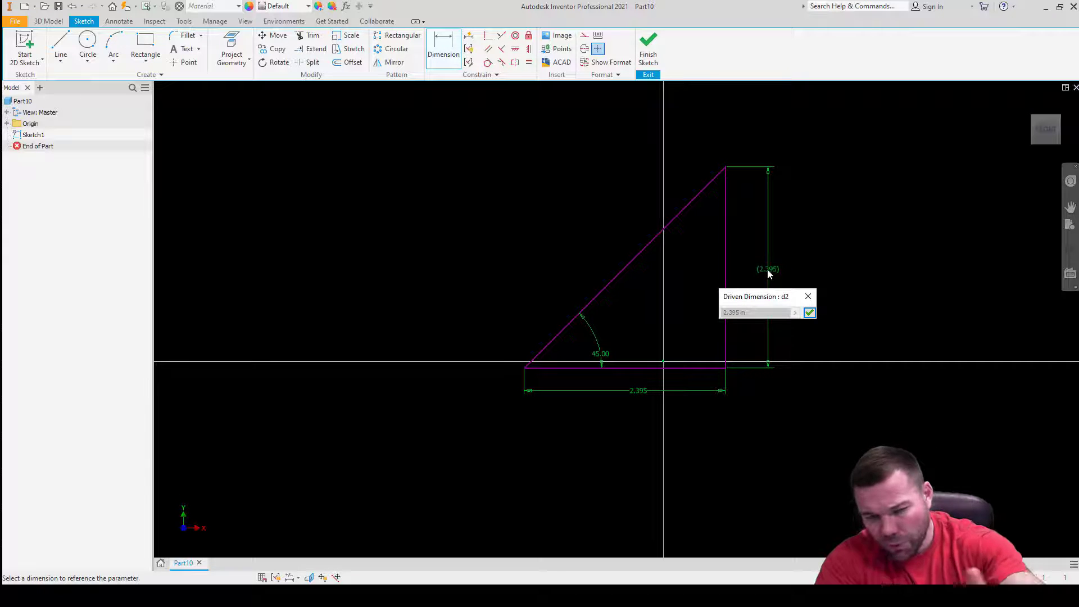
pyautogui.press('Escape')
pyautogui.press('Escape')
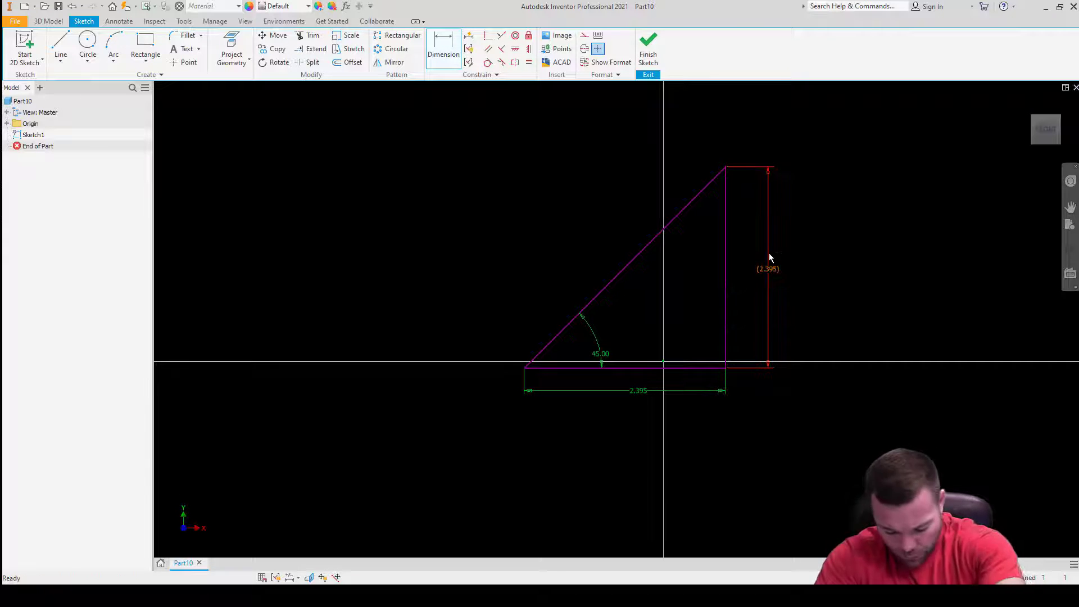
pyautogui.press('Delete')
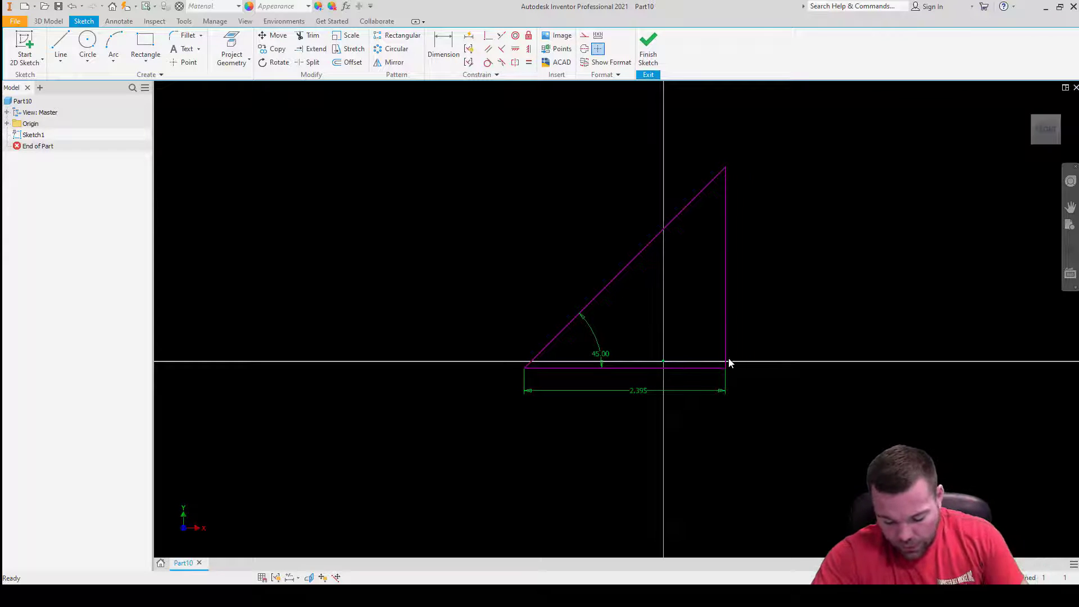
# Set the angle between the triangle's sloped side and base to 35 degrees
pyautogui.doubleClick(599, 353)
pyautogui.write('35.')
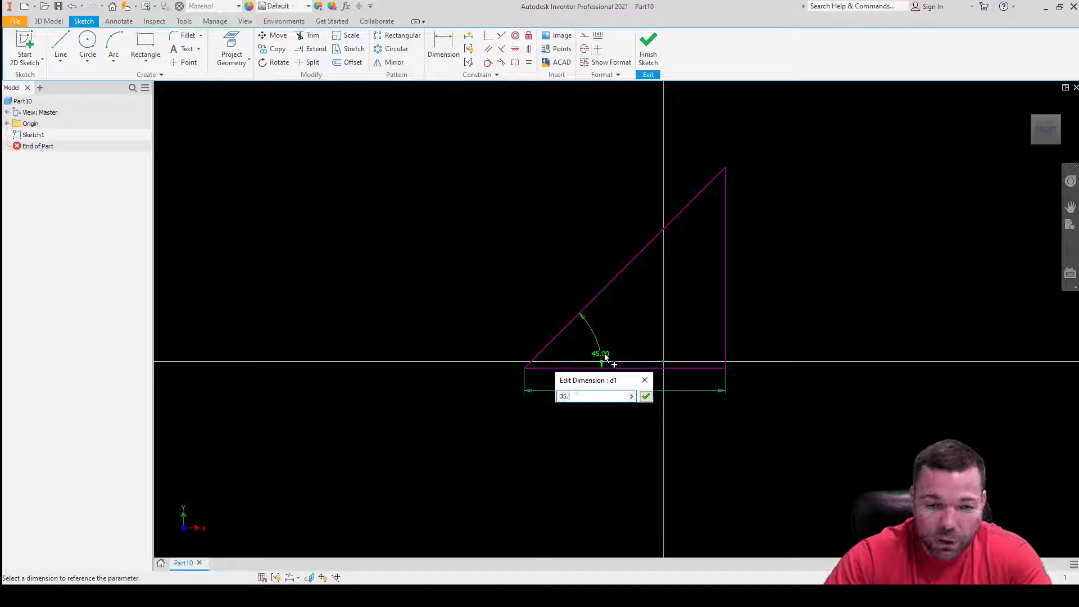
pyautogui.press('Return')
# Show all sketch constraints and delete the fix constraint on the triangle
pyautogui.scroll(-3, 564, 357)
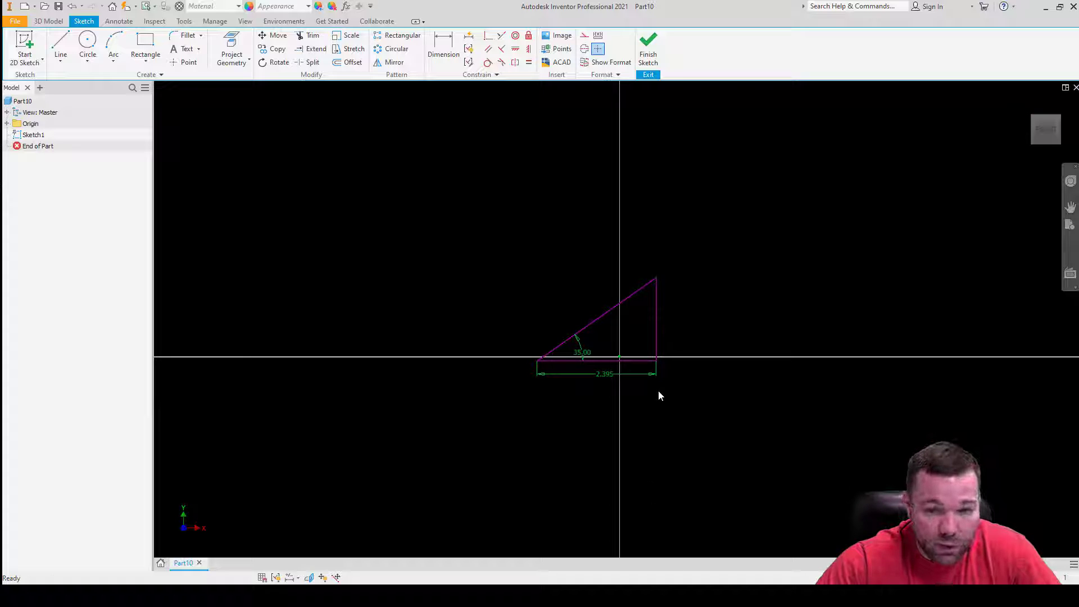
pyautogui.scroll(-3, 631, 345)
pyautogui.scroll(-3, 632, 349)
pyautogui.scroll(1, 648, 375)
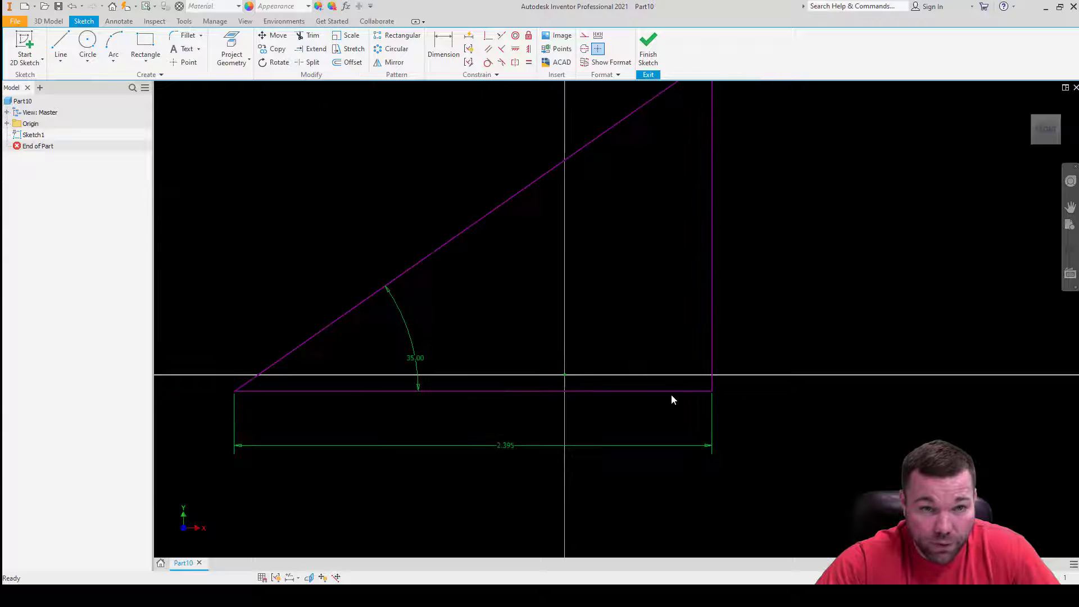
pyautogui.rightClick(667, 328)
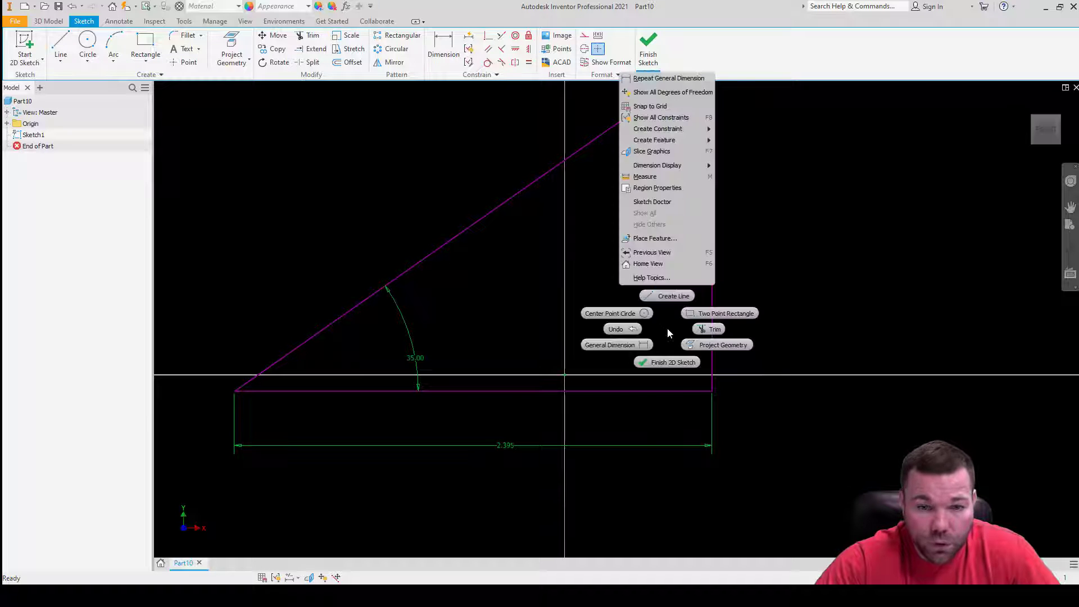
pyautogui.click(668, 117)
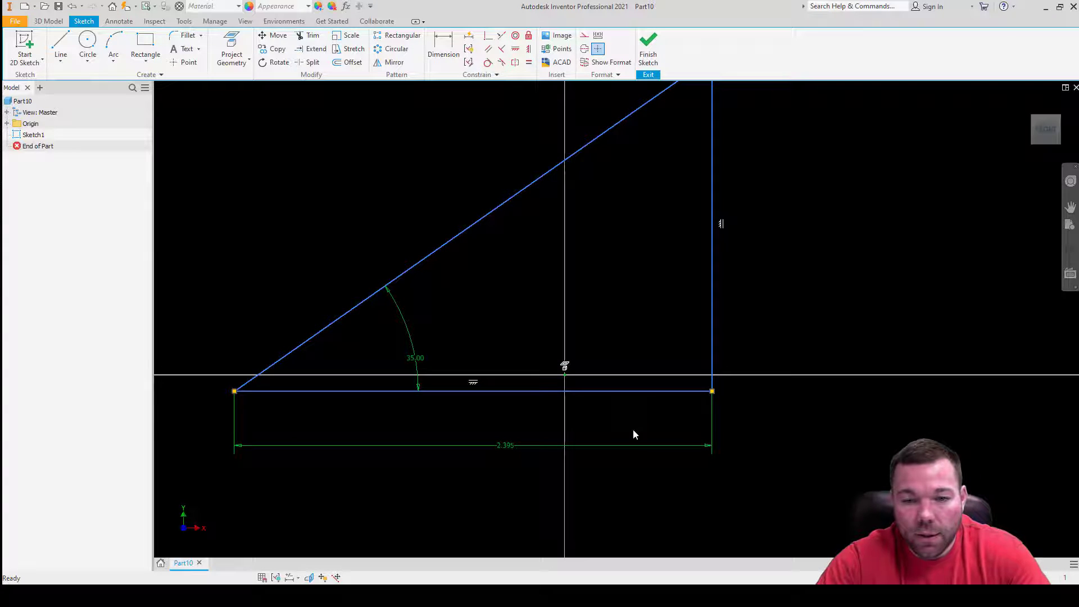
# Test the triangle's freedom of movement by shifting it up and to the right of the origin
pyautogui.scroll(-3, 640, 405)
pyautogui.moveTo(662, 299); pyautogui.dragTo(795, 354)
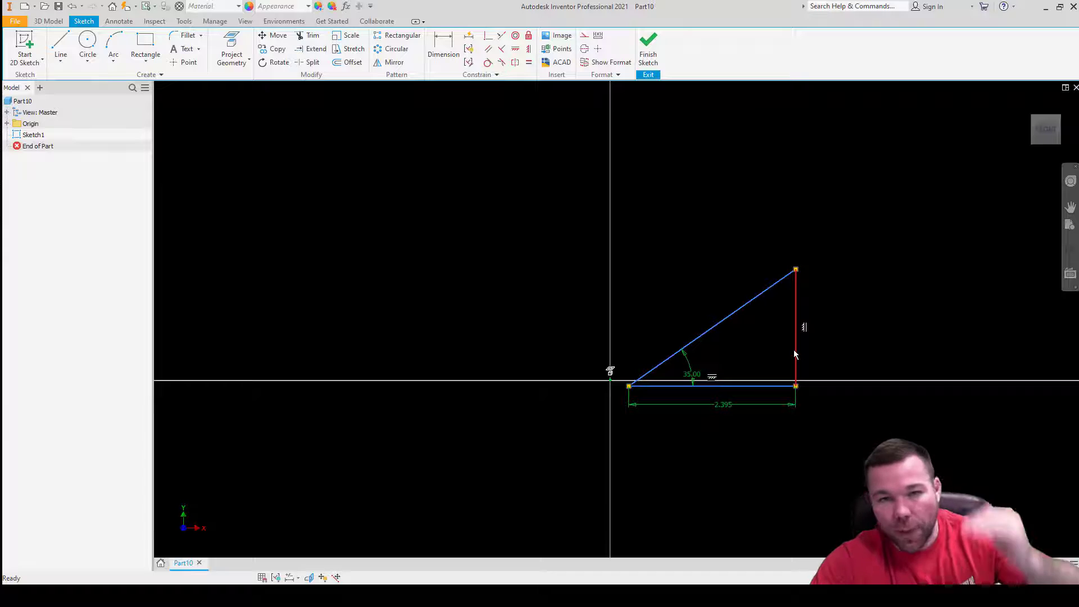
pyautogui.moveTo(729, 317); pyautogui.dragTo(1029, 299)
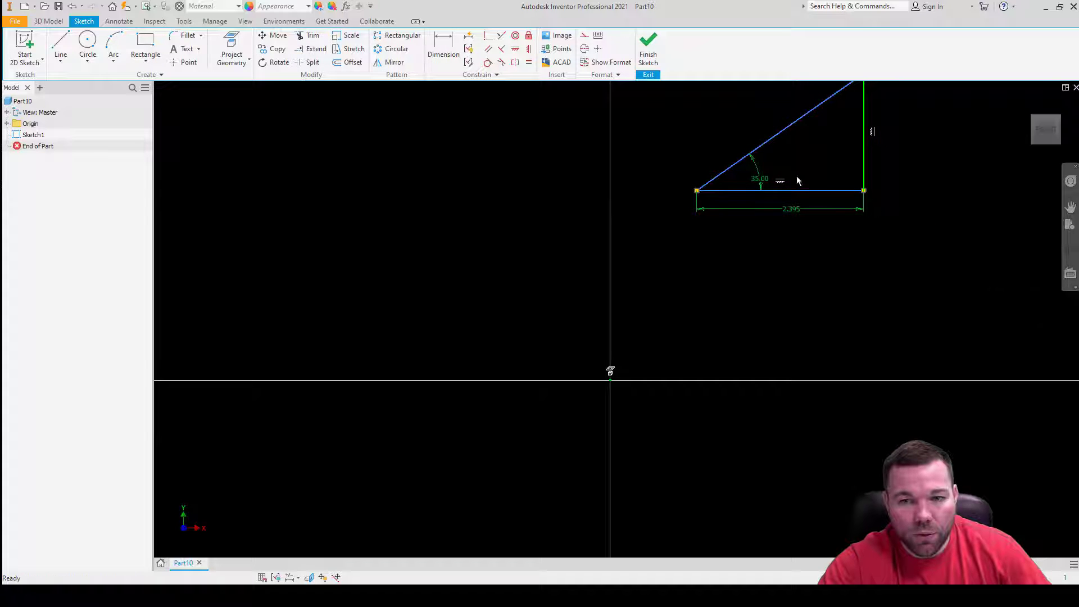
pyautogui.moveTo(865, 192); pyautogui.dragTo(921, 218)
pyautogui.moveTo(831, 191); pyautogui.dragTo(913, 242)
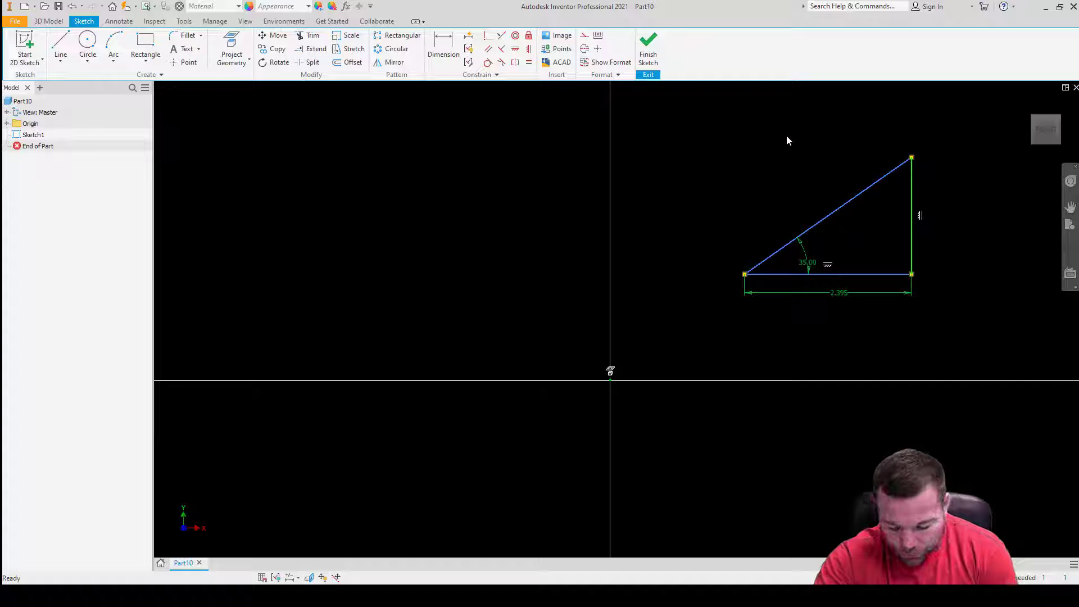
# Apply automatic dimensions and constraints to the triangle, and remove them again
pyautogui.click(470, 37)
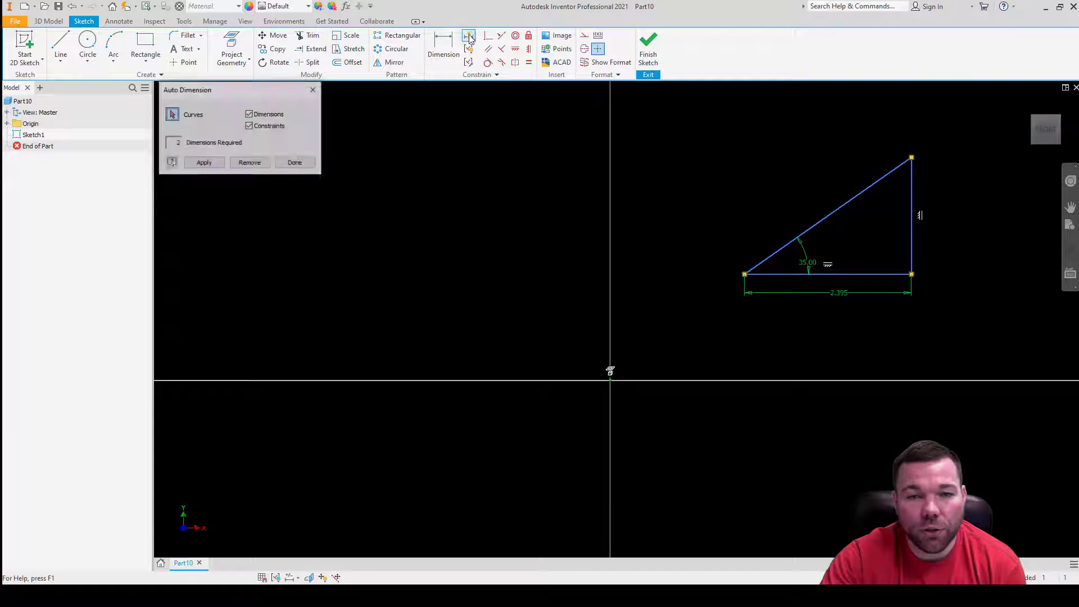
pyautogui.click(215, 163)
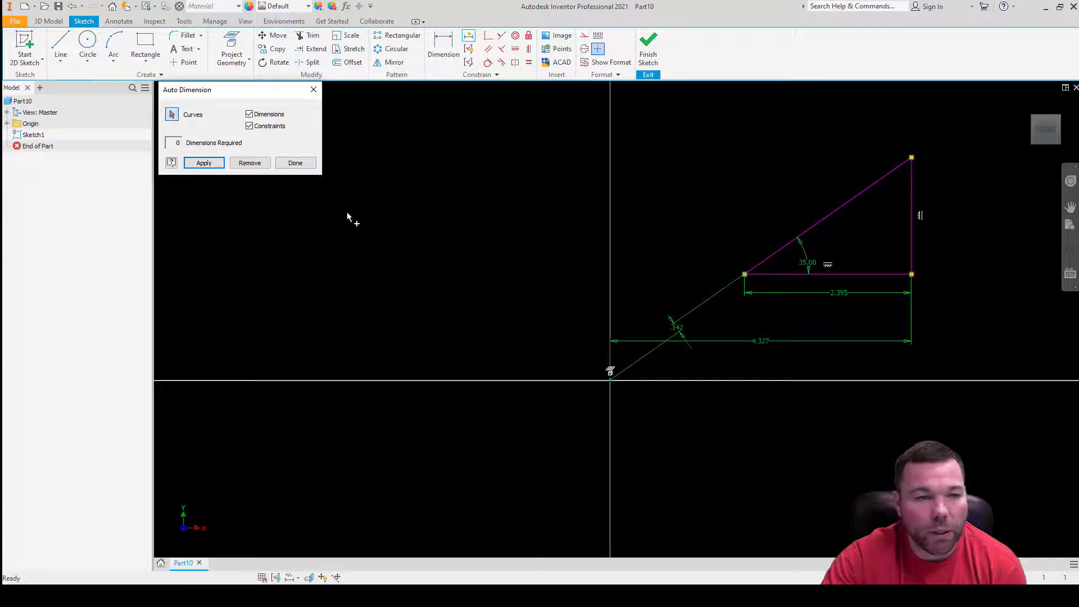
pyautogui.click(256, 168)
pyautogui.click(294, 164)
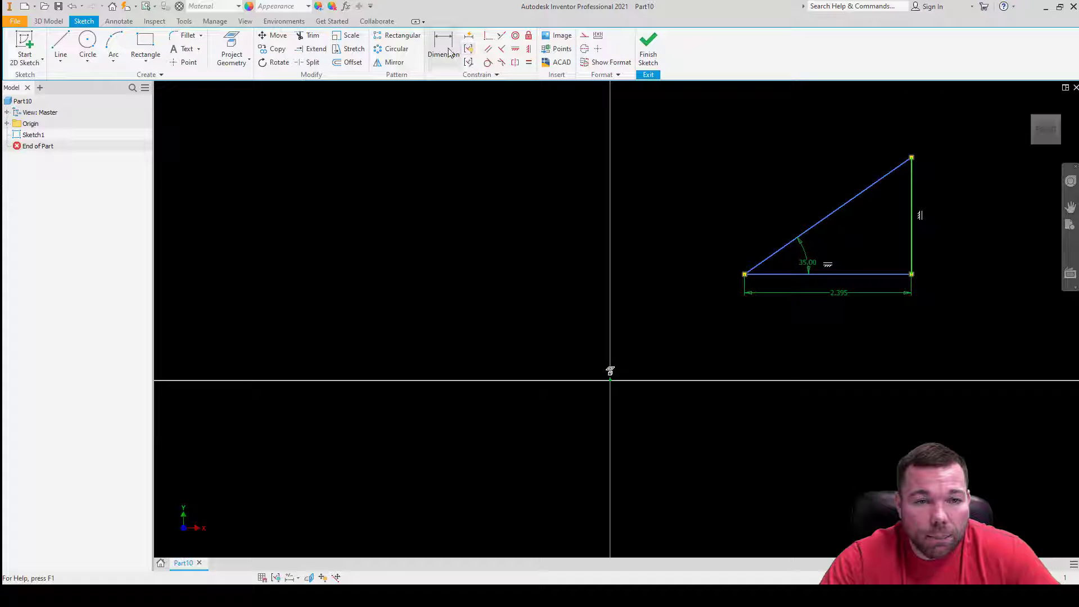
# Add a coincident constraint between the triangle's right-angle corner and the sketch origin
pyautogui.click(487, 37)
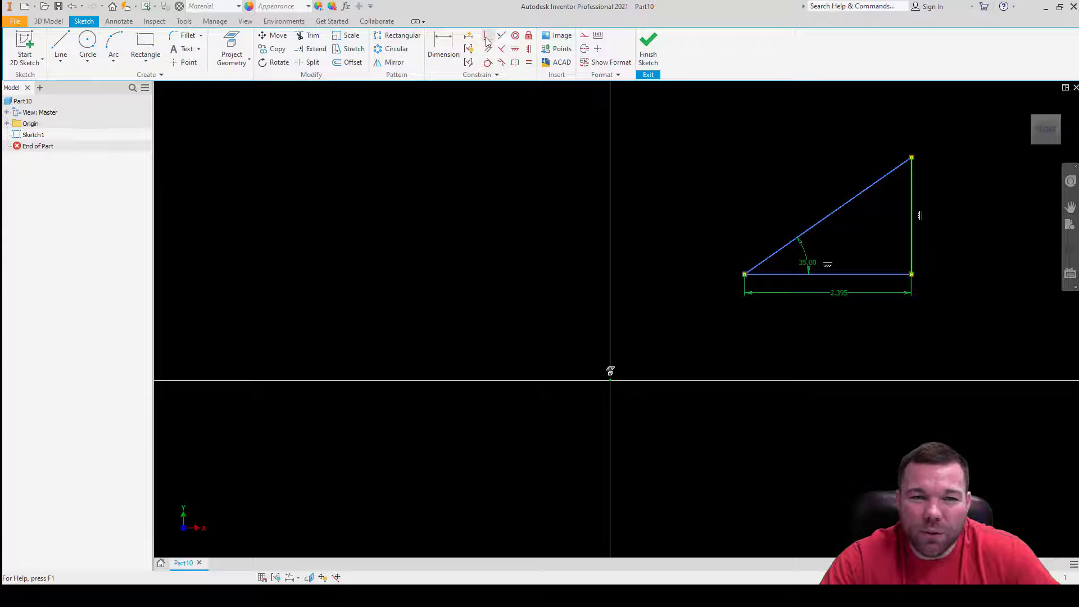
pyautogui.click(911, 275)
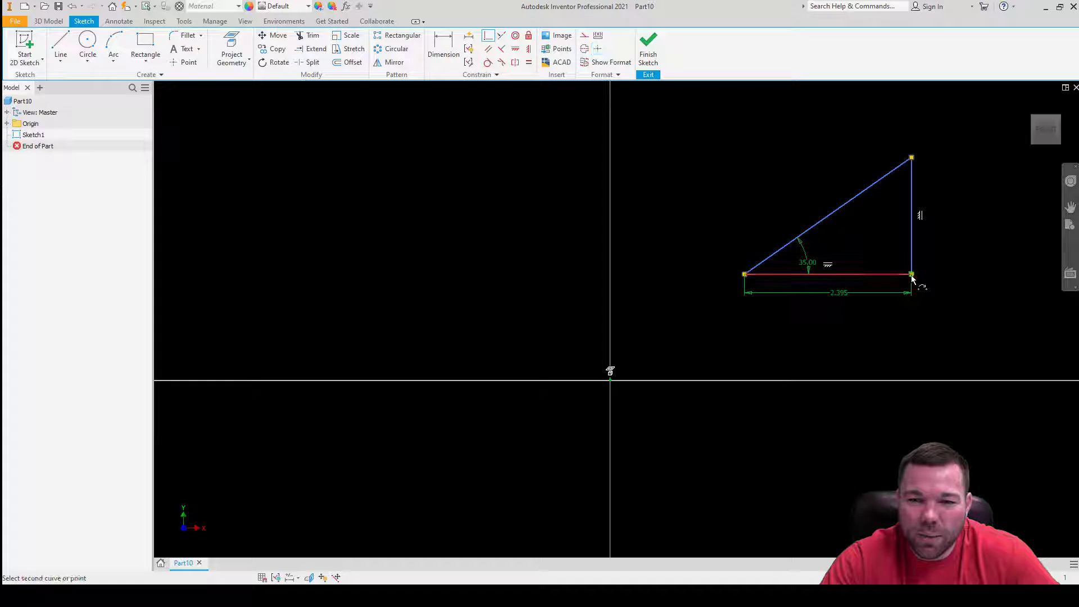
pyautogui.click(611, 381)
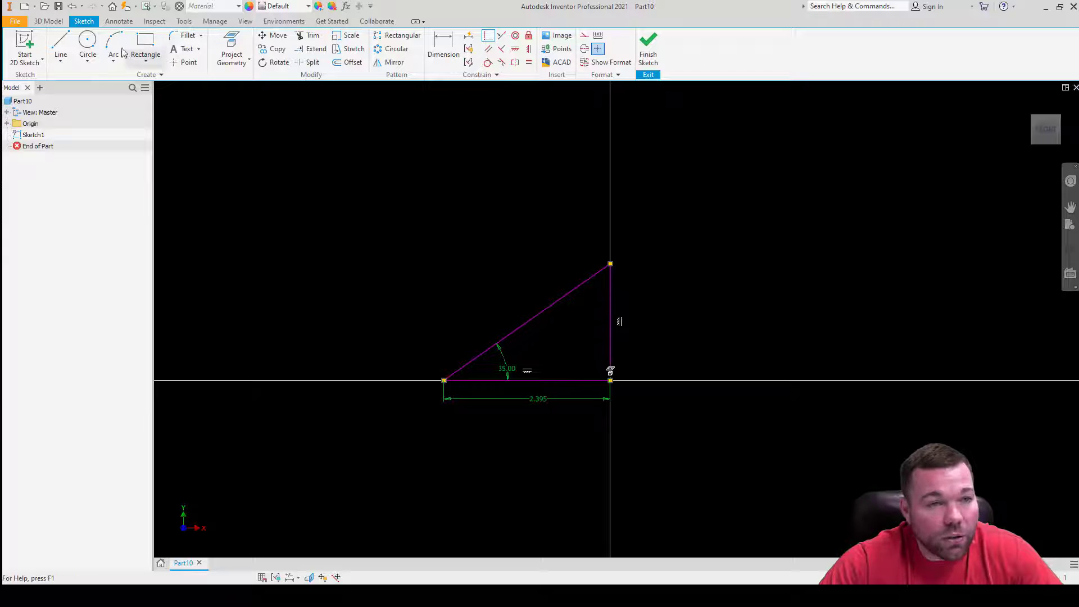
# Draw a center point circle about 0.57 in in diameter inside the triangle
pyautogui.click(87, 42)
pyautogui.click(562, 337)
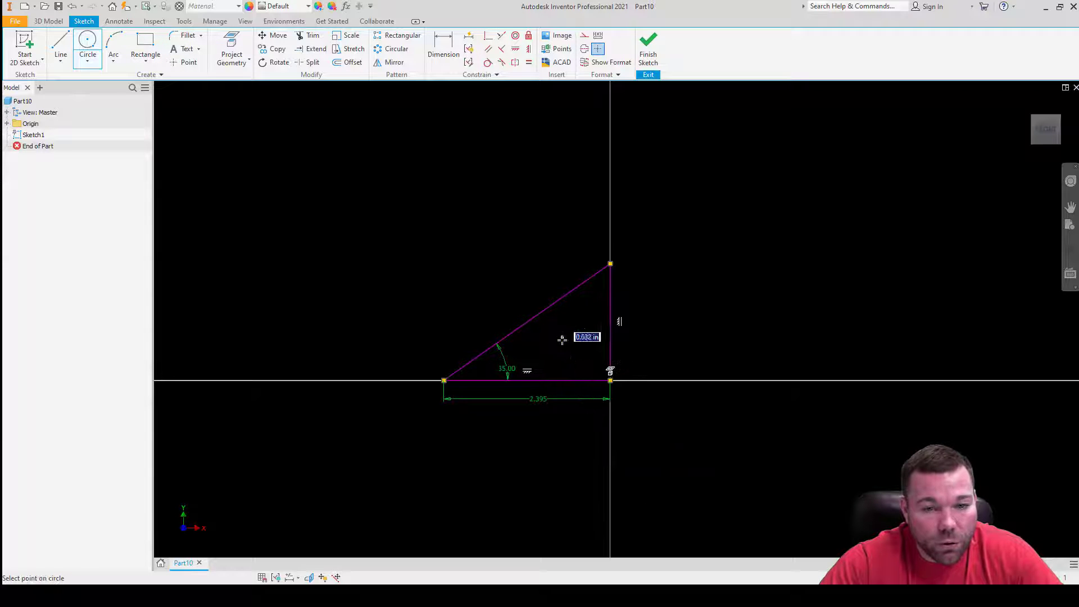
pyautogui.click(569, 355)
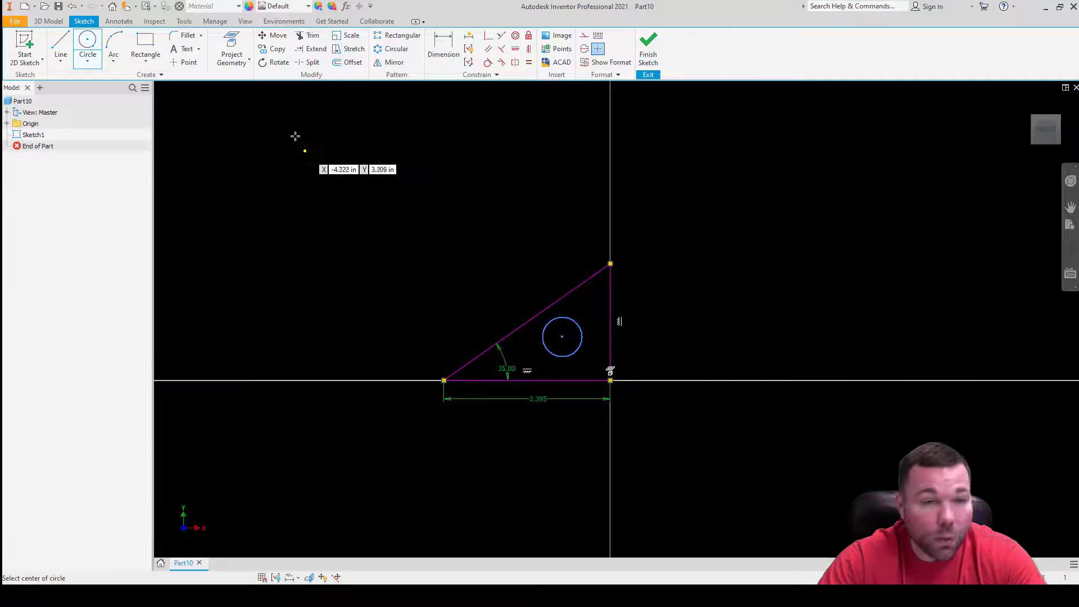
# Apply automatic dimensions to the circle and its center position, and remove them again
pyautogui.click(468, 37)
pyautogui.click(203, 163)
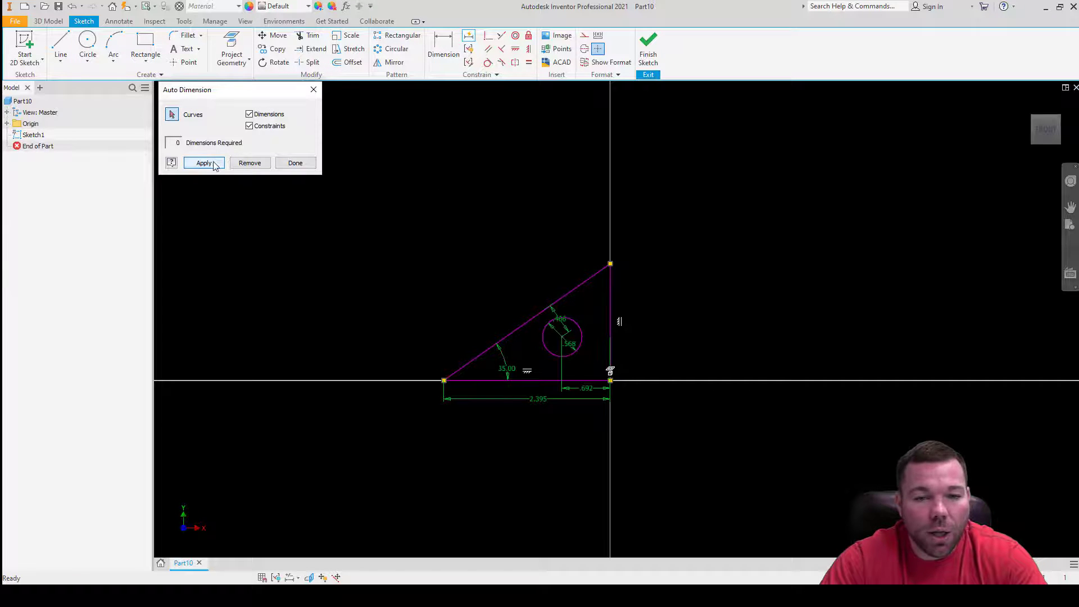
pyautogui.scroll(-5, 531, 368)
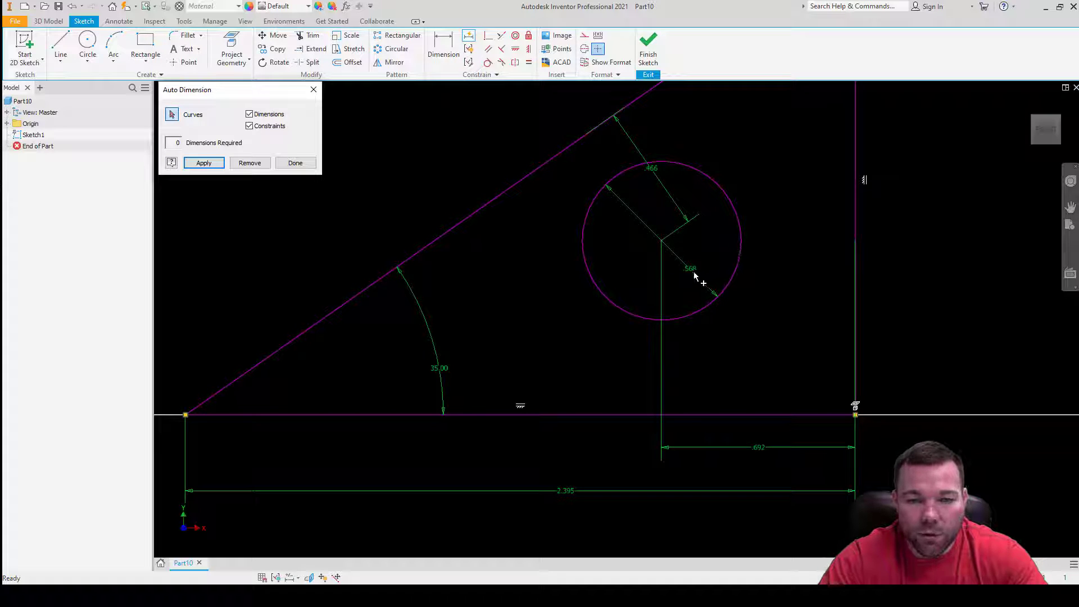
pyautogui.click(254, 166)
pyautogui.click(293, 164)
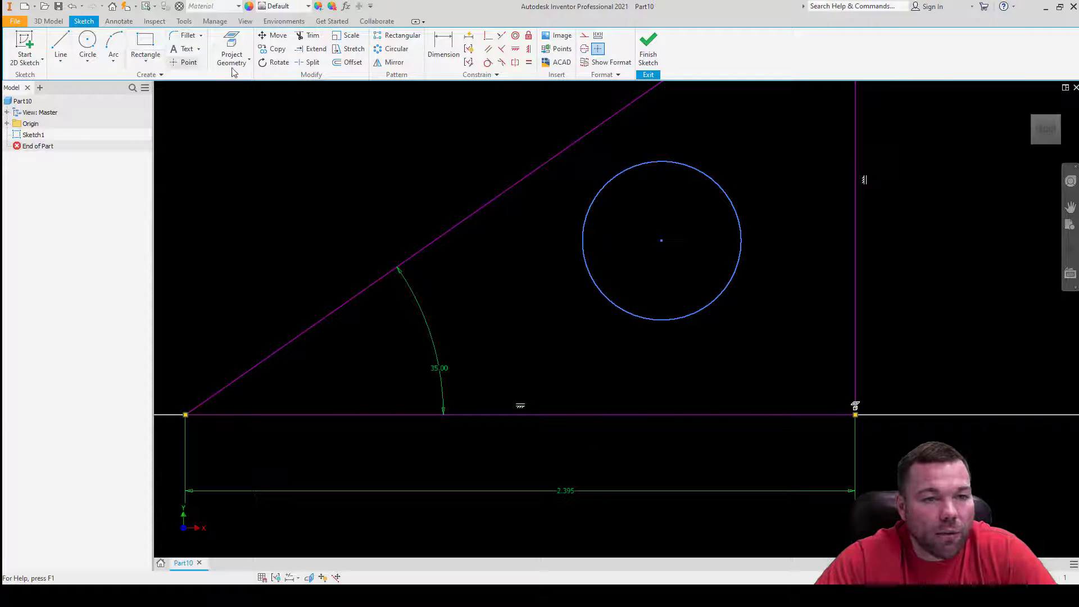
# Make the circle tangent to the triangle's sloped side, and test the constraint by enlarging and shifting the circle
pyautogui.click(488, 62)
pyautogui.click(630, 168)
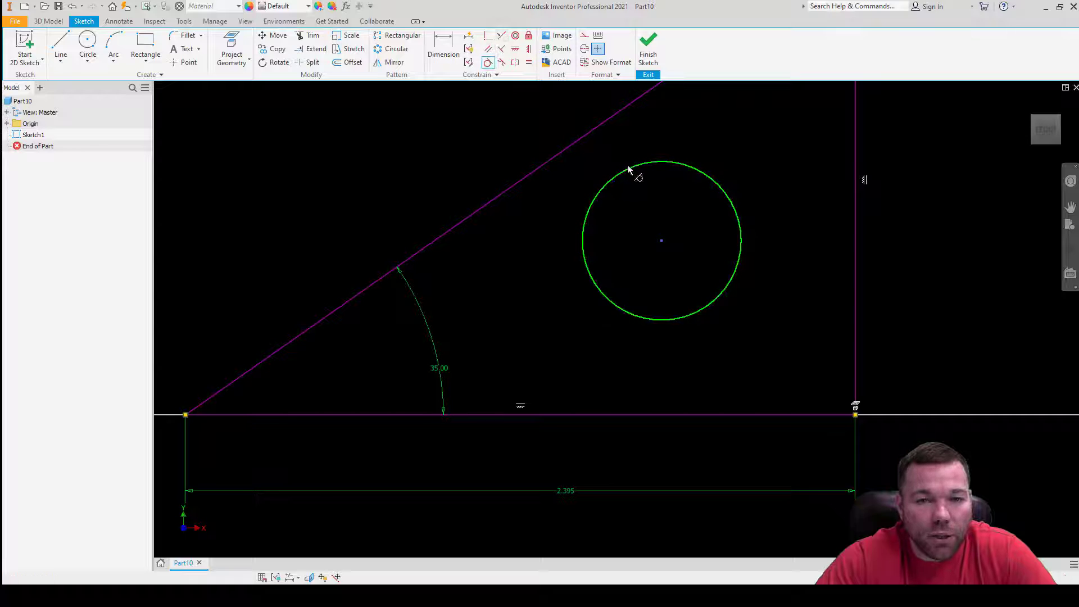
pyautogui.click(601, 129)
pyautogui.scroll(-5, 635, 323)
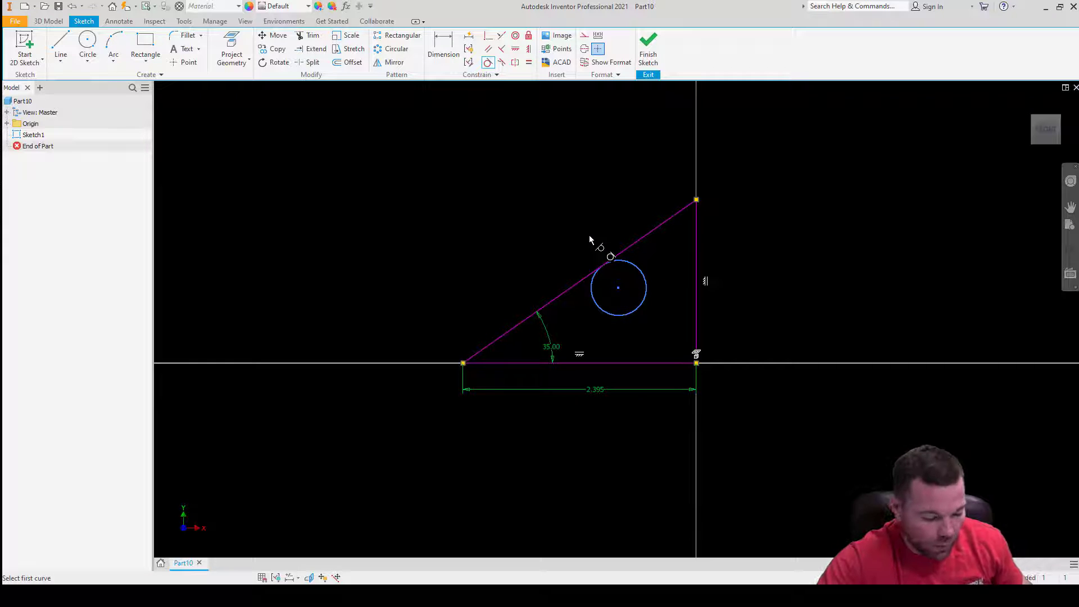
pyautogui.press('Escape')
pyautogui.moveTo(632, 312); pyautogui.dragTo(682, 309)
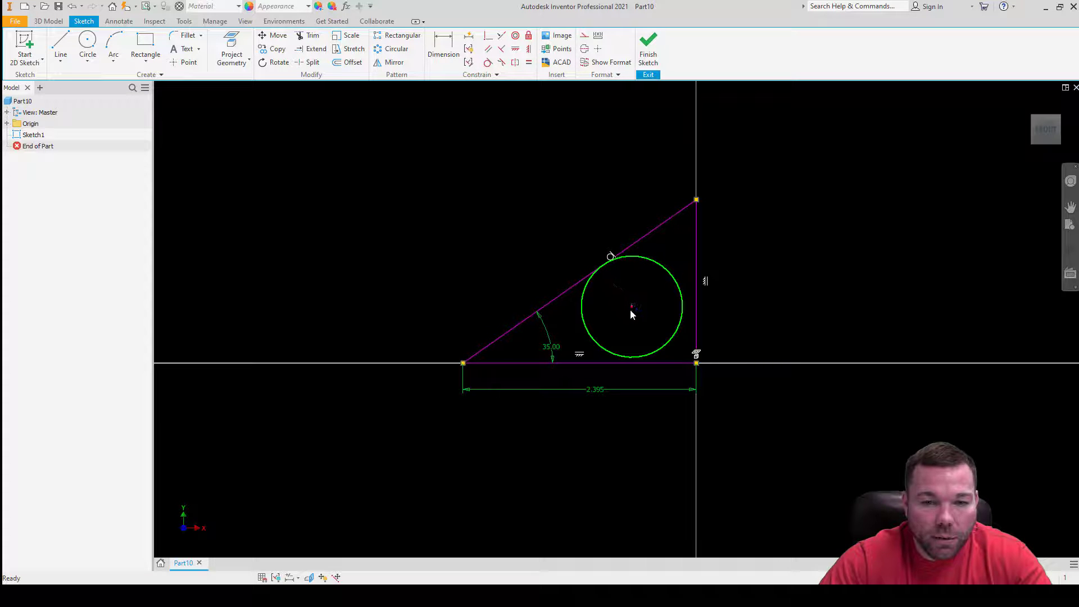
pyautogui.moveTo(633, 310)
pyautogui.mouseDown()
pyautogui.moveTo(665, 278)
pyautogui.moveTo(624, 309)
pyautogui.moveTo(672, 277)
pyautogui.moveTo(635, 304)
pyautogui.mouseUp()
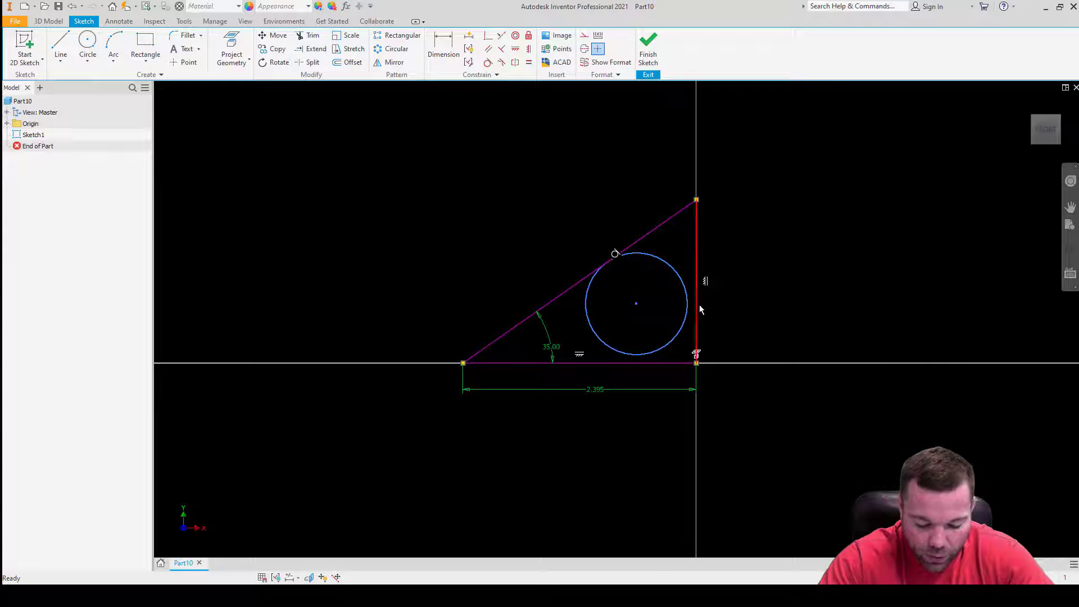
# Add a coincident constraint between the circle's center and the midpoint of the triangle's vertical side
pyautogui.rightClick(743, 219)
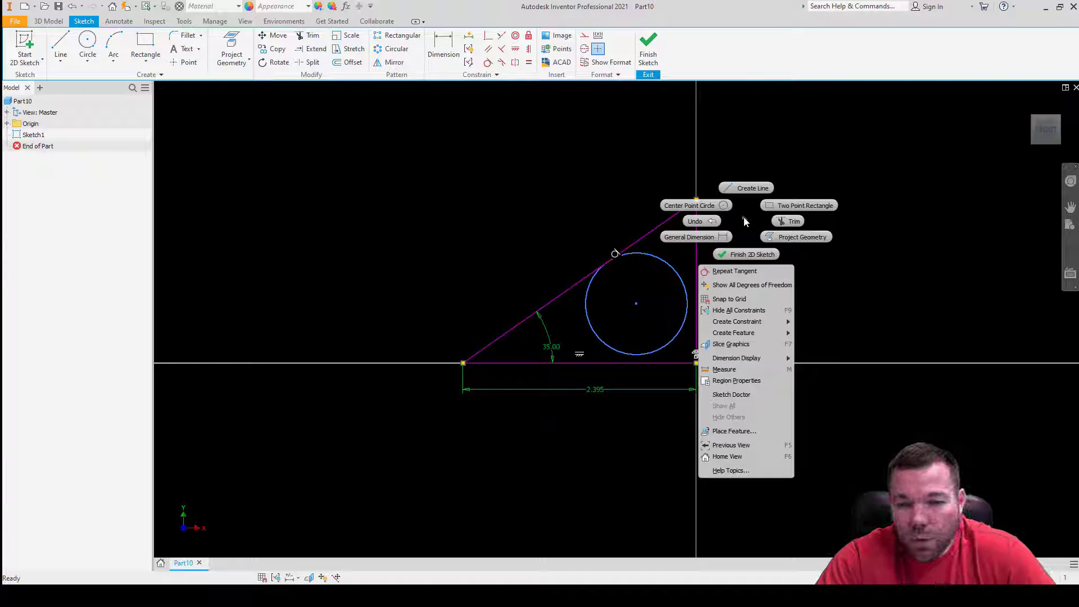
pyautogui.moveTo(765, 325)
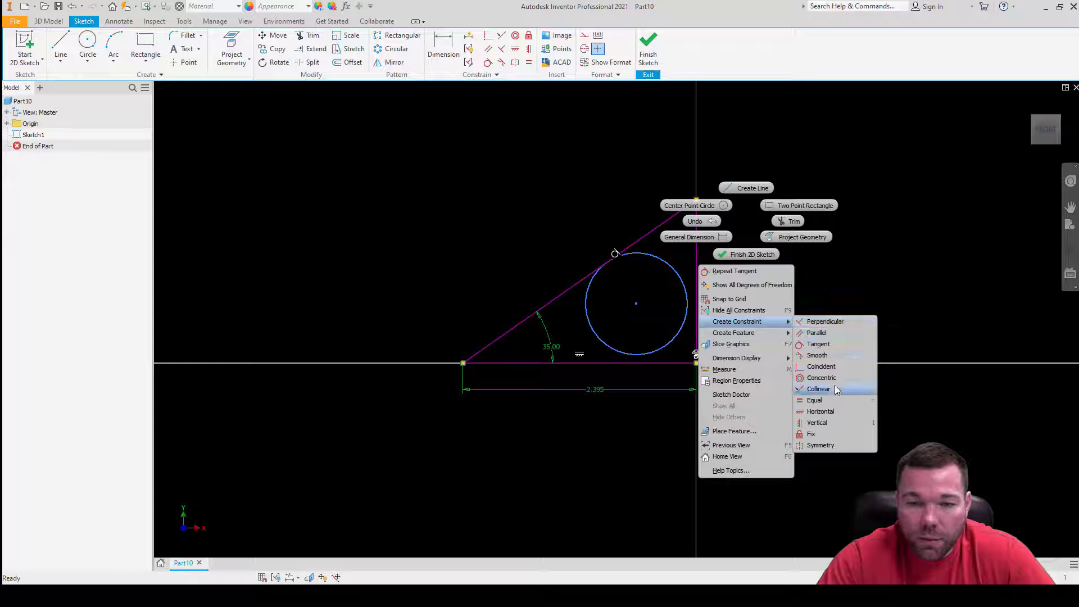
pyautogui.click(836, 366)
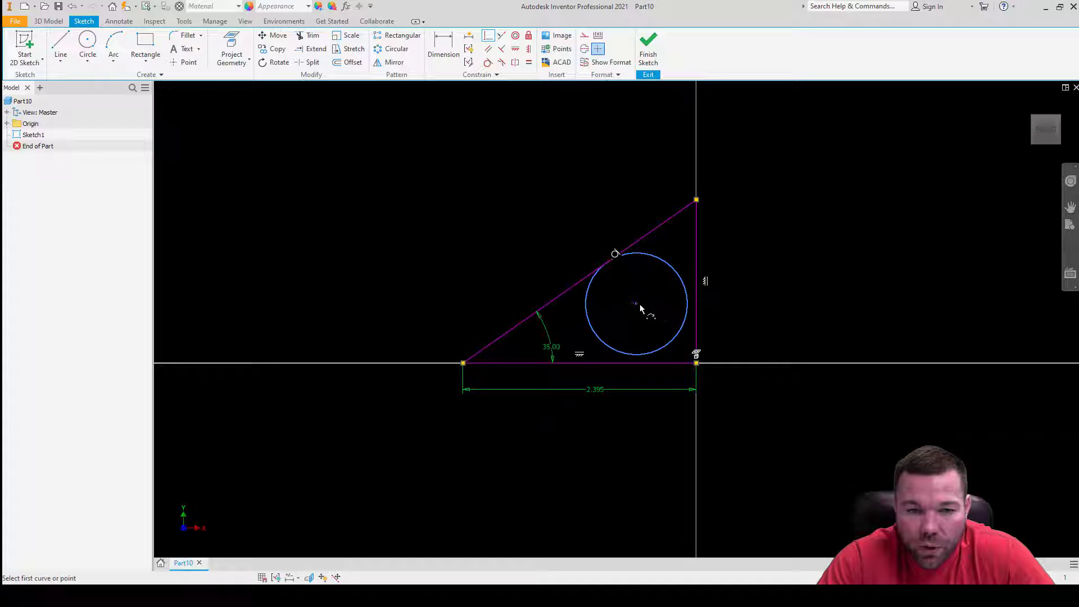
pyautogui.click(638, 304)
pyautogui.click(697, 282)
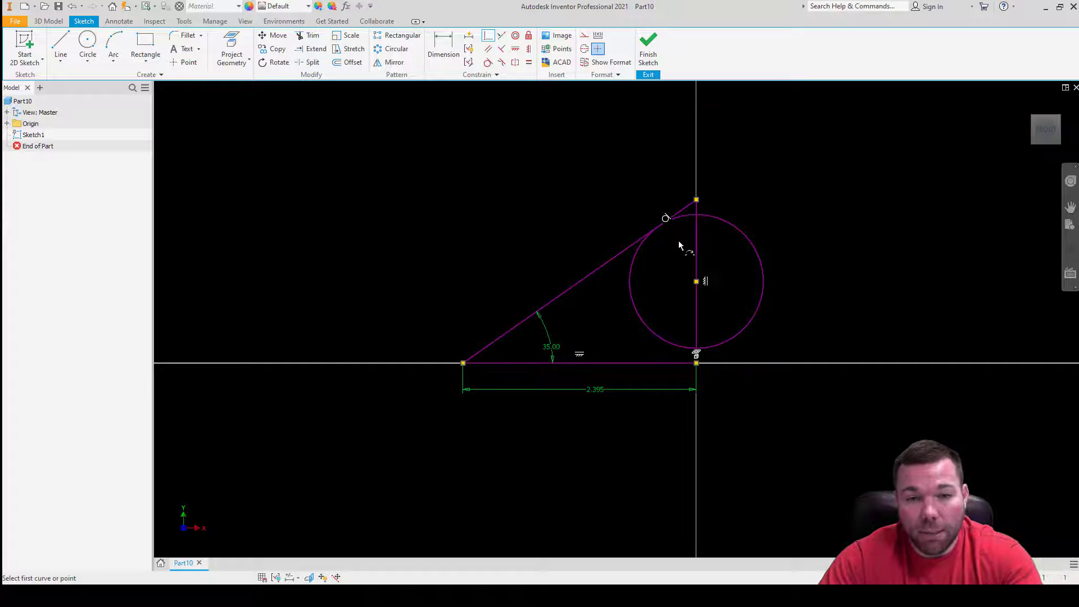
pyautogui.scroll(3, 684, 284)
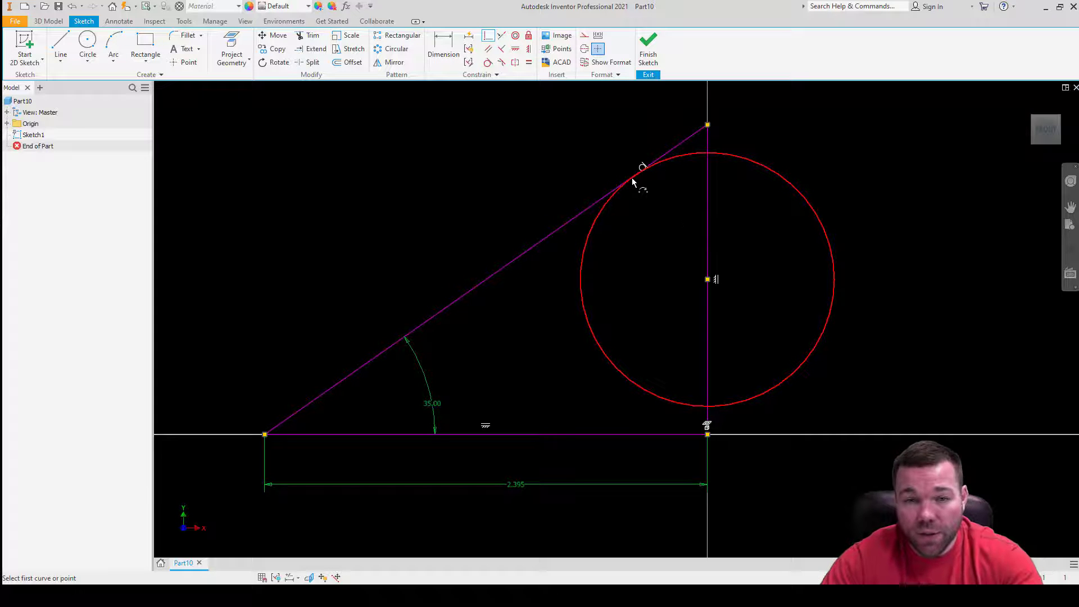
pyautogui.moveTo(632, 177)
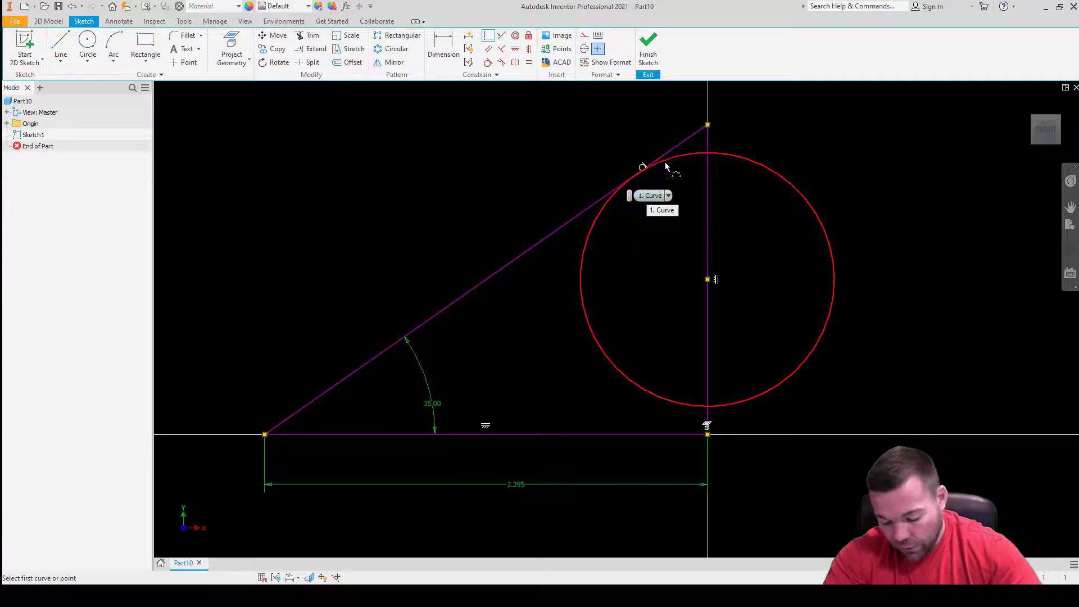
pyautogui.press('Escape')
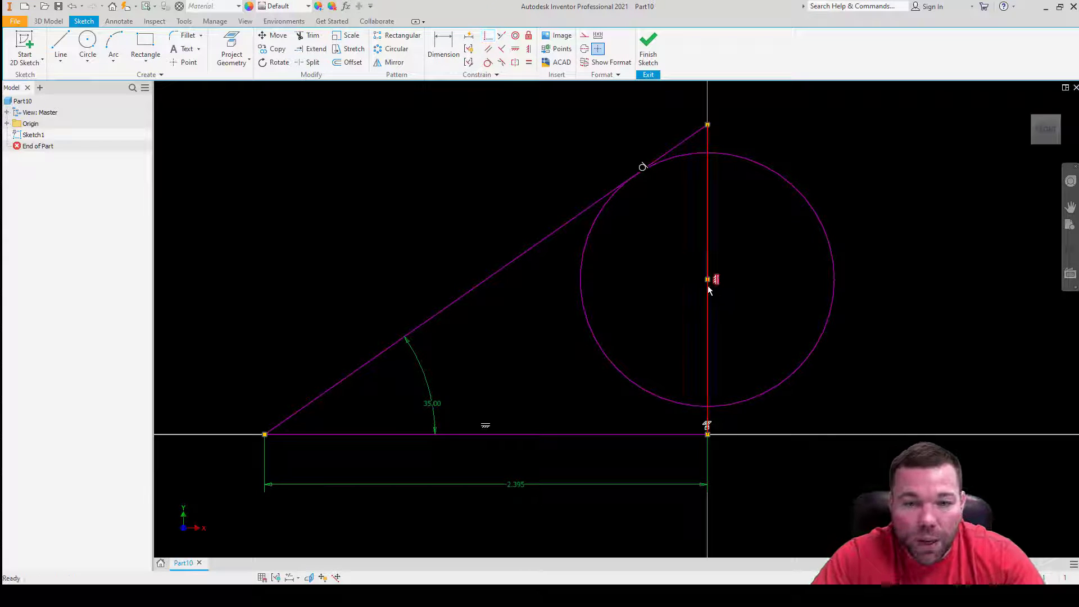
# Hide all constraint symbols in the sketch and show them again
pyautogui.click(774, 177)
pyautogui.rightClick(757, 207)
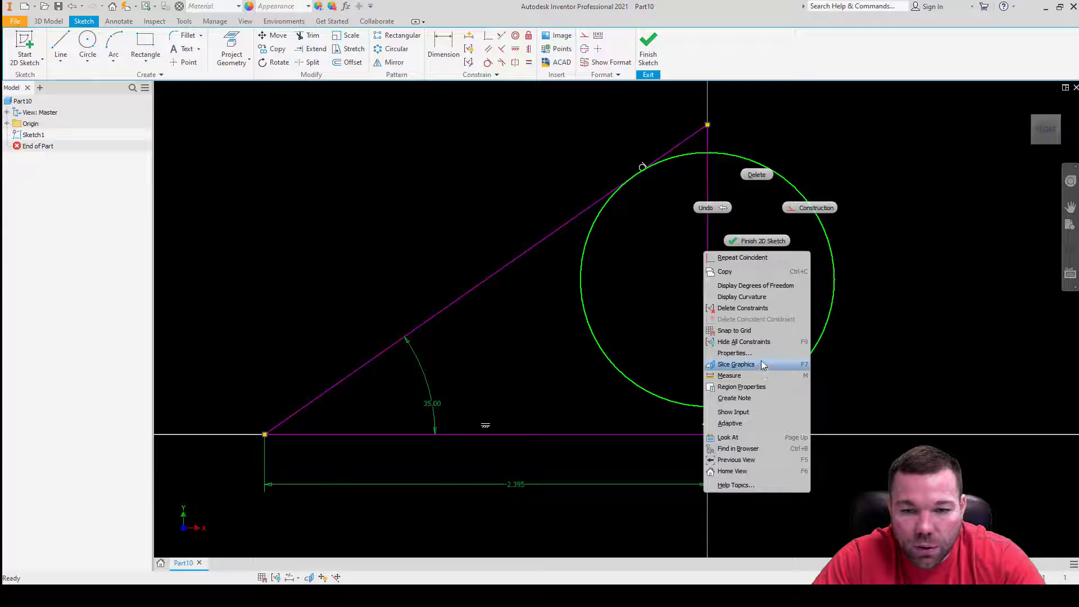
pyautogui.click(763, 343)
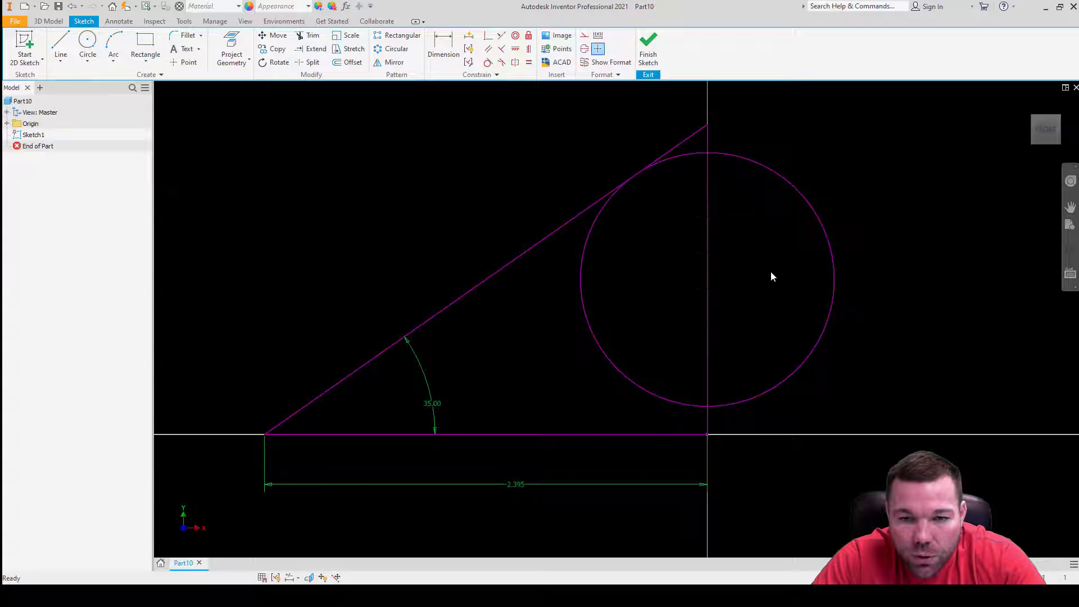
pyautogui.rightClick(770, 271)
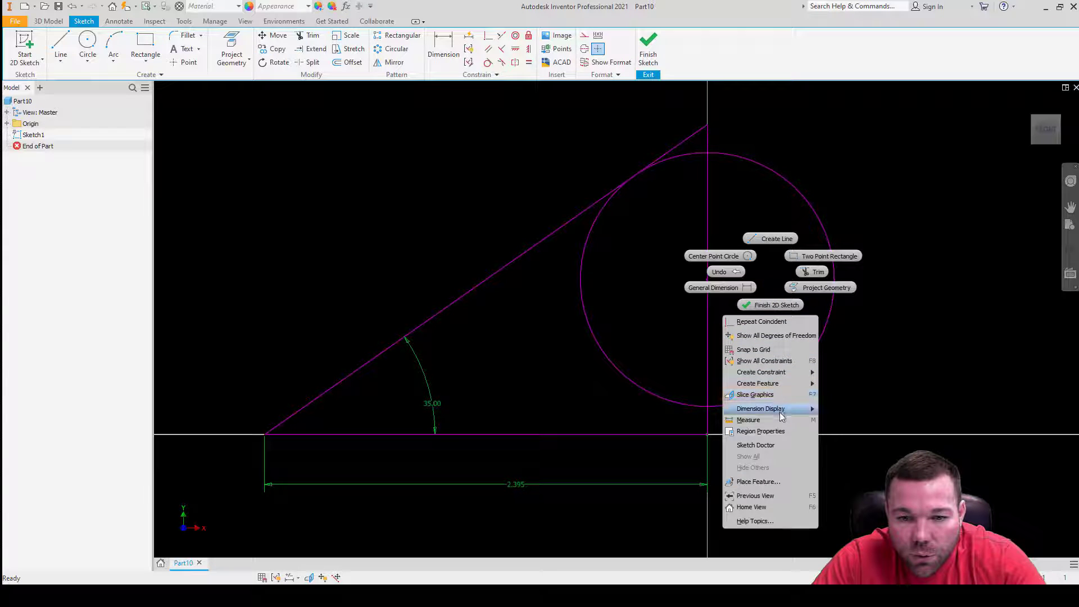
pyautogui.click(781, 360)
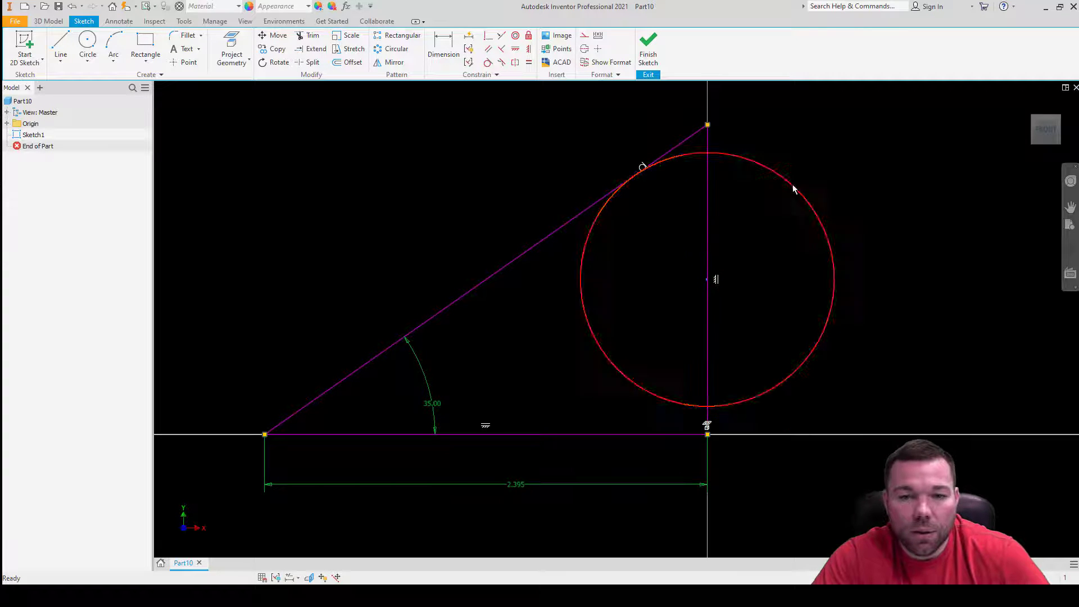
# Move the circle down to the triangle's horizontal side and make its center coincident with that side's midpoint
pyautogui.moveTo(792, 186); pyautogui.dragTo(521, 416)
pyautogui.rightClick(542, 403)
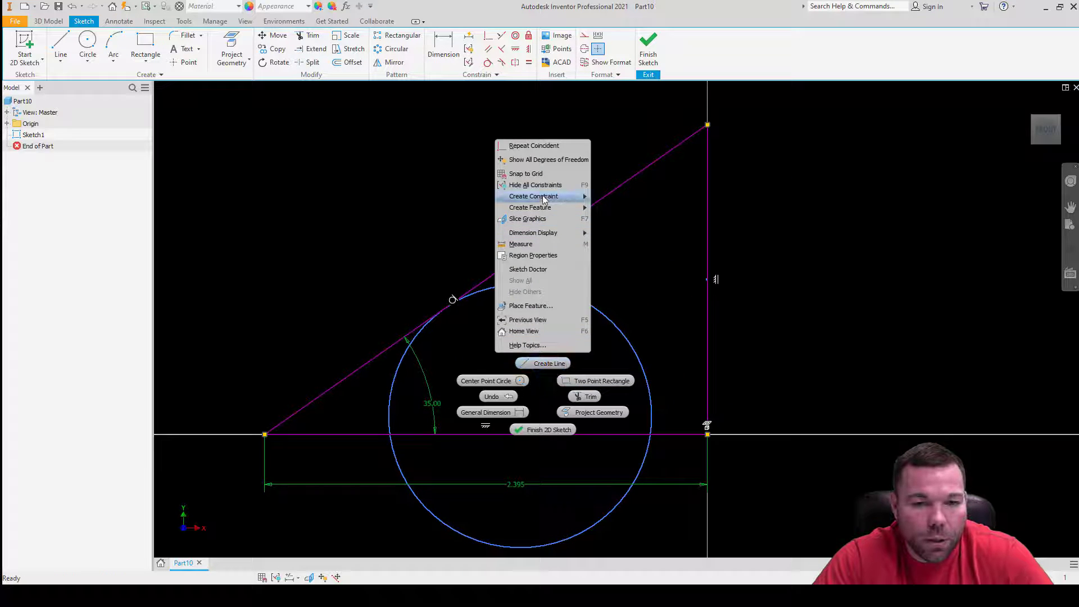
pyautogui.moveTo(541, 196)
pyautogui.click(637, 251)
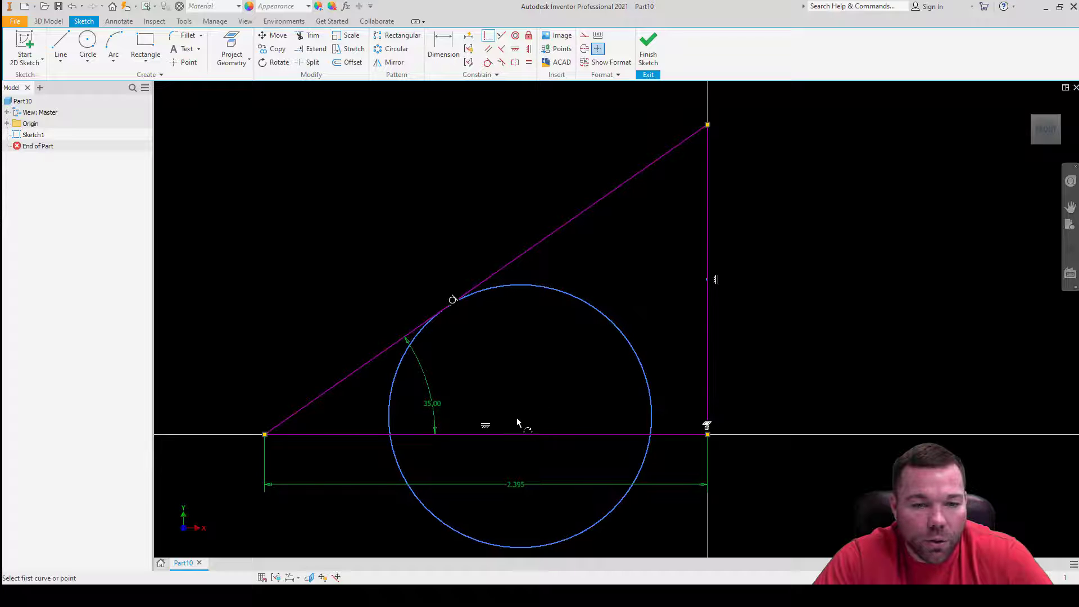
pyautogui.click(520, 416)
pyautogui.click(490, 434)
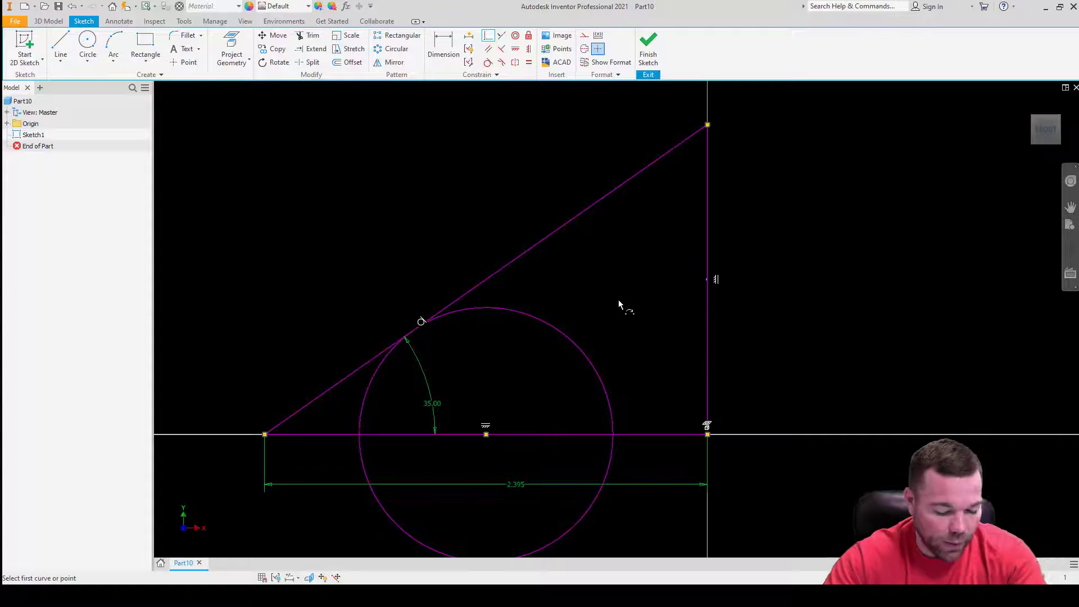
# Delete the tangent constraint between the circle and the sloped side, and test the circle's freedom by shrinking and enlarging it
pyautogui.click(425, 324)
pyautogui.click(444, 315)
pyautogui.press('Escape')
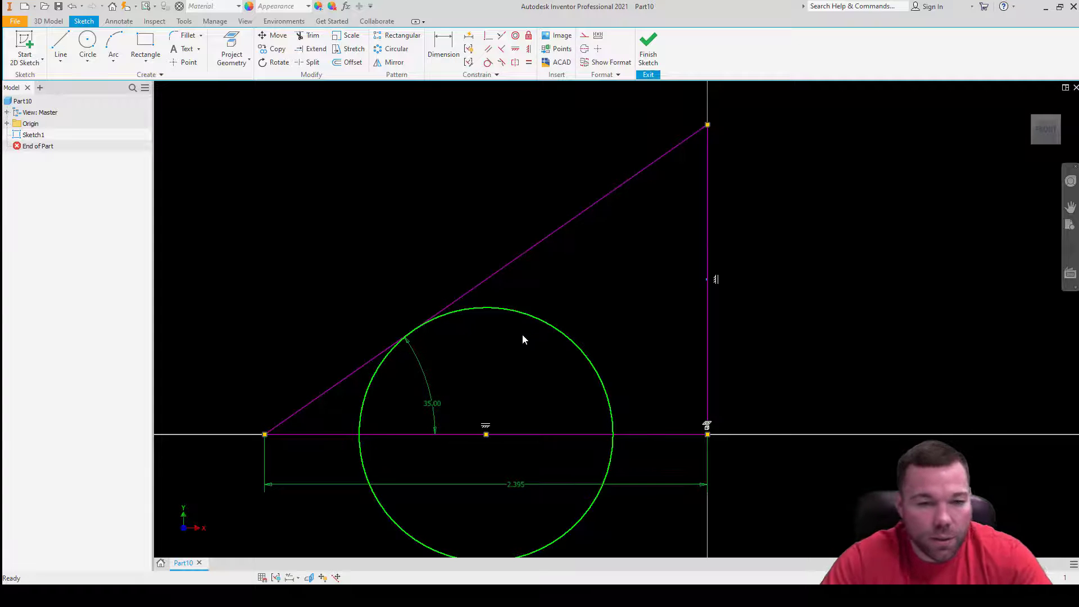
pyautogui.moveTo(530, 322); pyautogui.dragTo(559, 362)
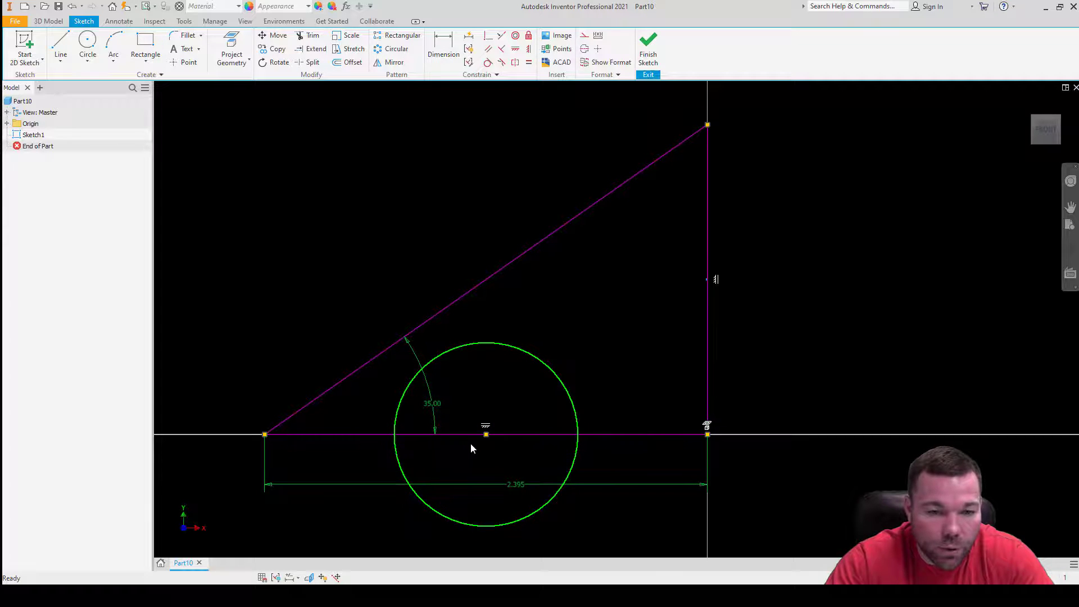
pyautogui.moveTo(486, 435)
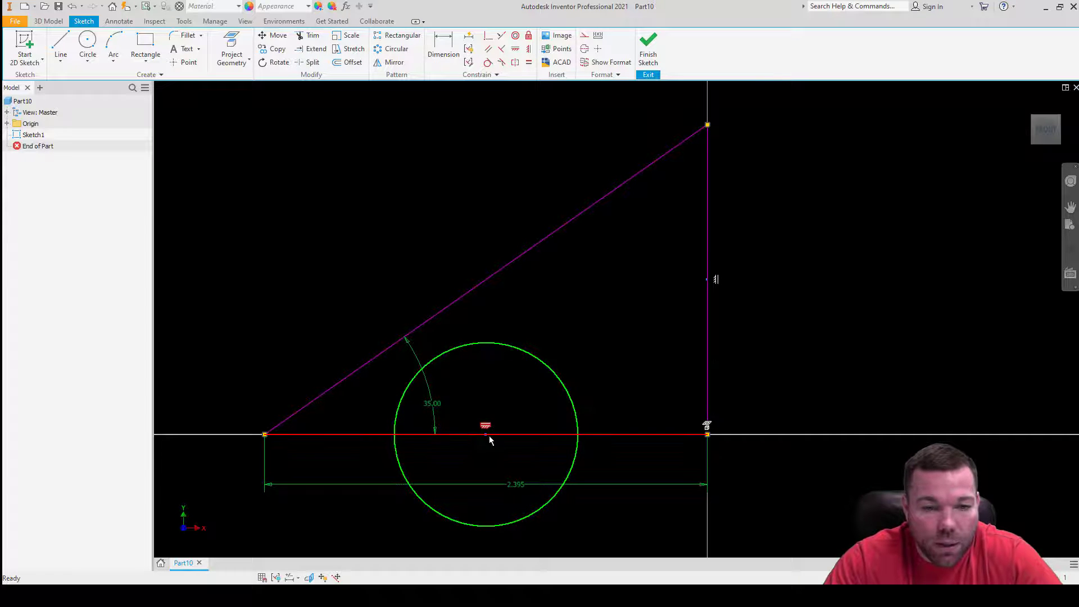
pyautogui.moveTo(540, 360); pyautogui.dragTo(561, 334)
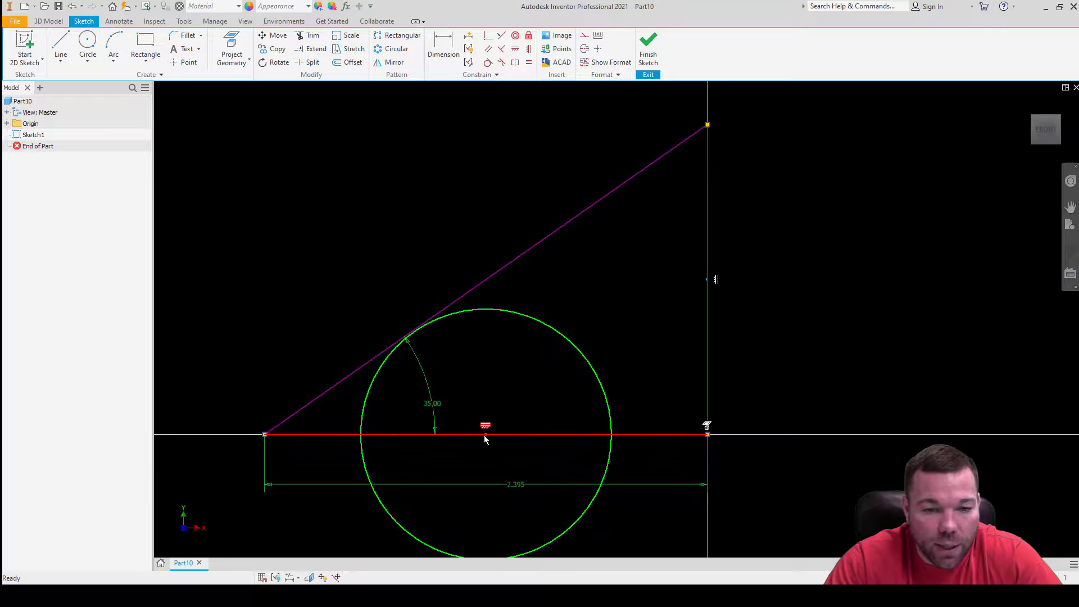
# Release the circle's center from the midpoint of the horizontal side and move the circle toward the triangle's vertical side
pyautogui.moveTo(485, 437)
pyautogui.mouseDown()
pyautogui.moveTo(522, 391)
pyautogui.moveTo(546, 385)
pyautogui.mouseUp()
pyautogui.click(530, 386)
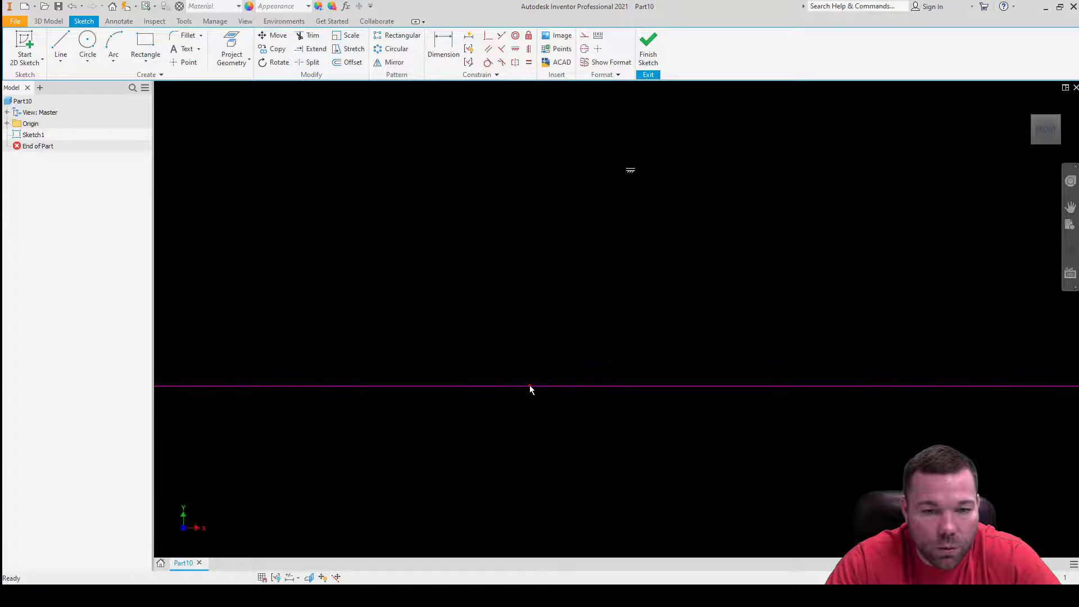
pyautogui.hotkey('ctrl', 'z')
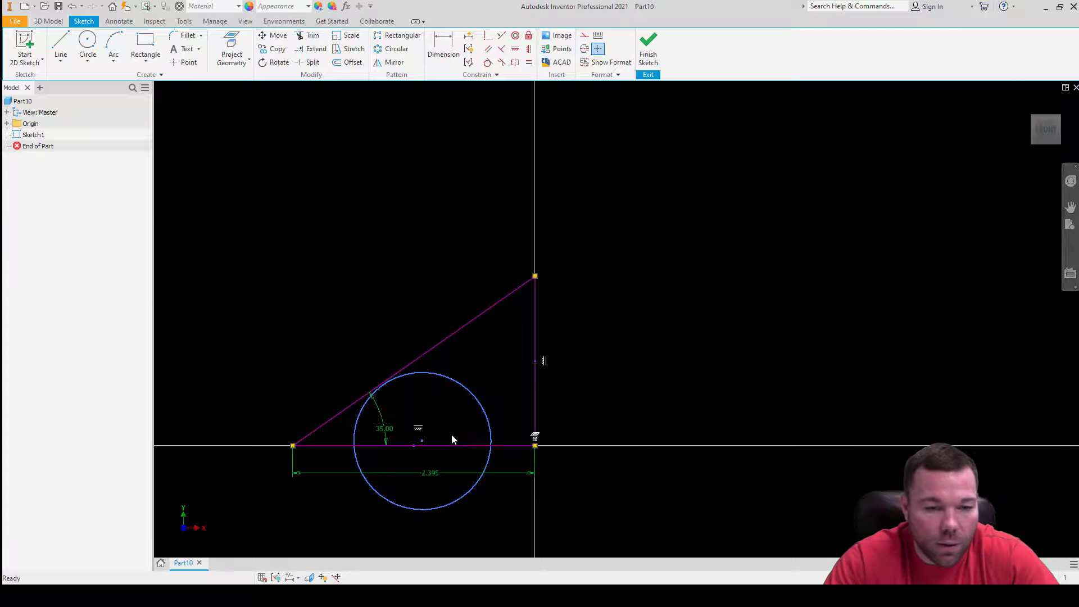
pyautogui.scroll(-10, 429, 443)
pyautogui.scroll(10, 383, 419)
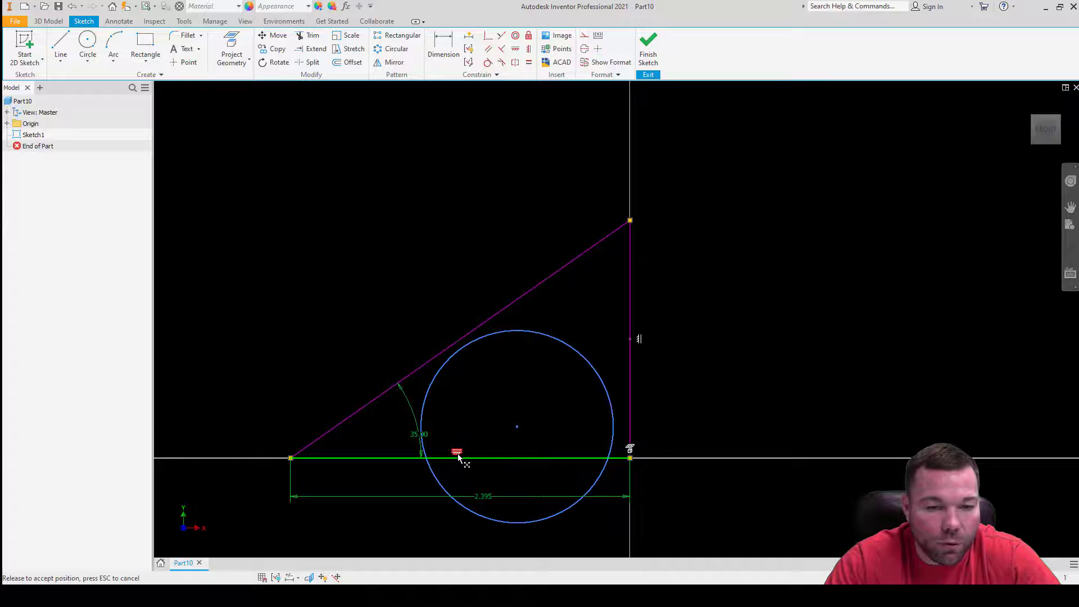
pyautogui.moveTo(514, 428); pyautogui.dragTo(572, 392)
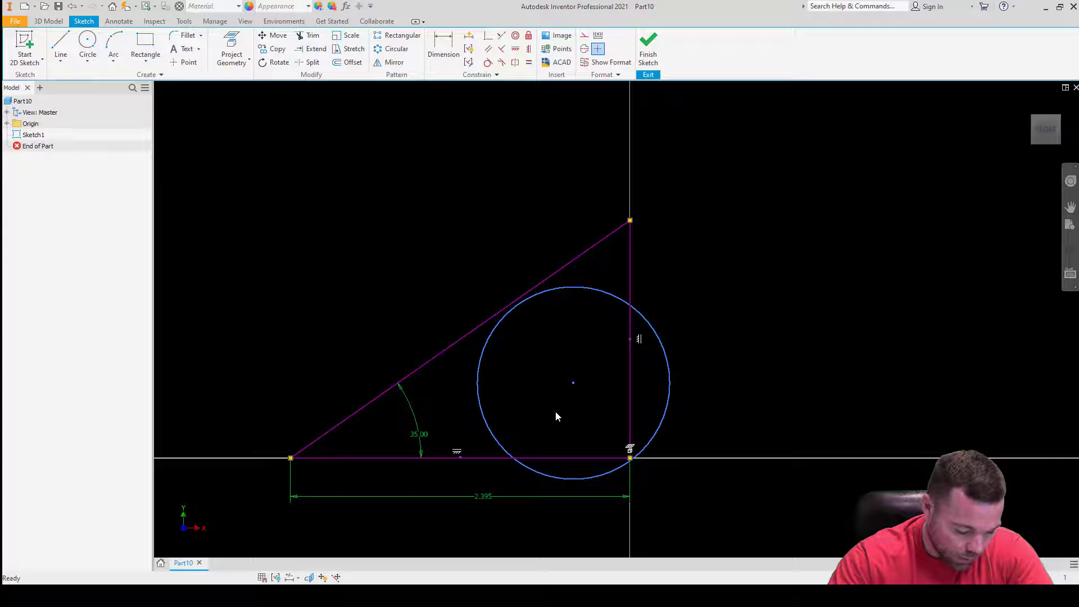
# Dimension the height of the circle's center above the triangle's horizontal side as 0.75 in
pyautogui.press('d')
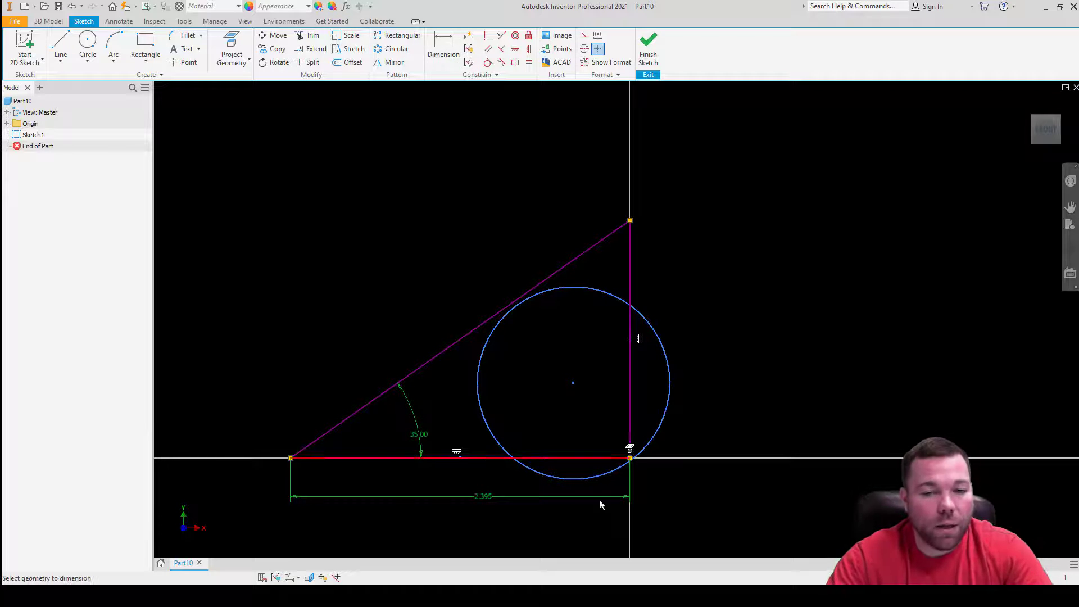
pyautogui.click(620, 460)
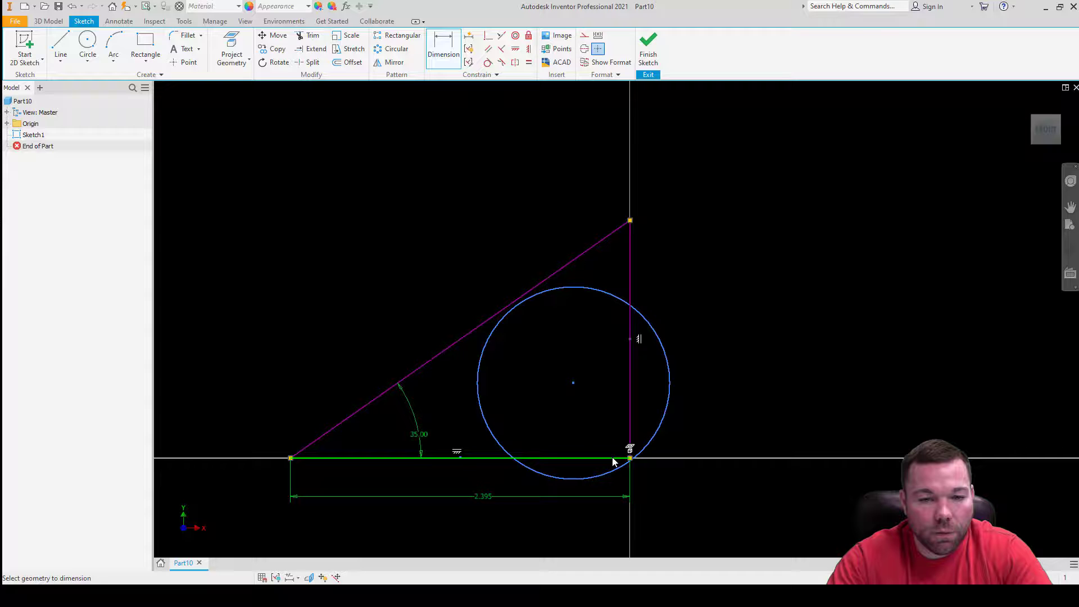
pyautogui.click(573, 383)
pyautogui.click(746, 381)
pyautogui.write('.75')
pyautogui.press('Return')
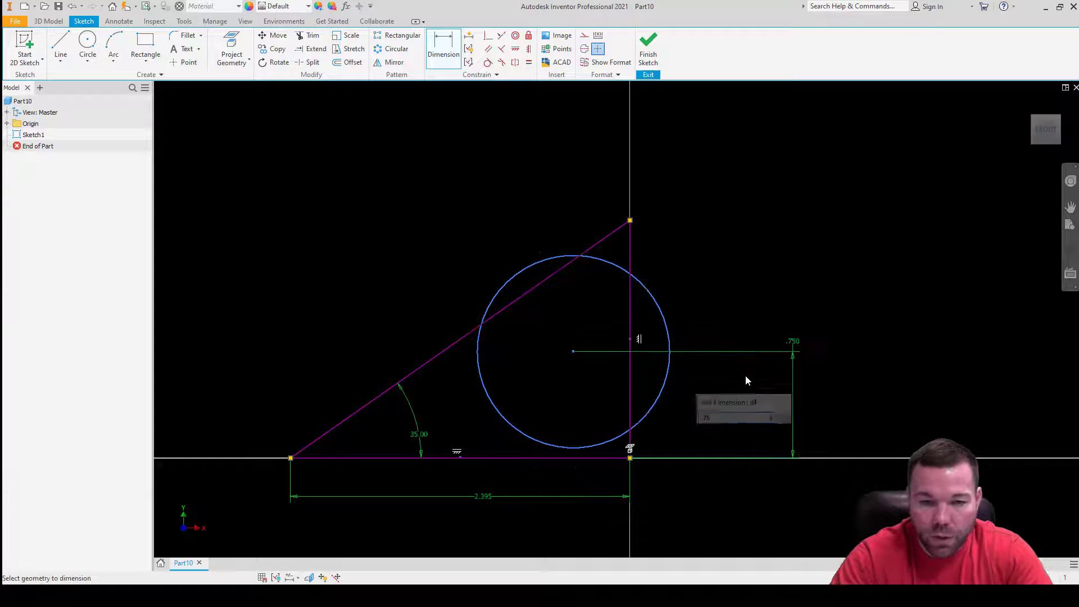
# Dimension the horizontal distance from the circle's center to the triangle's right-angle corner as 0.75 in
pyautogui.click(661, 393)
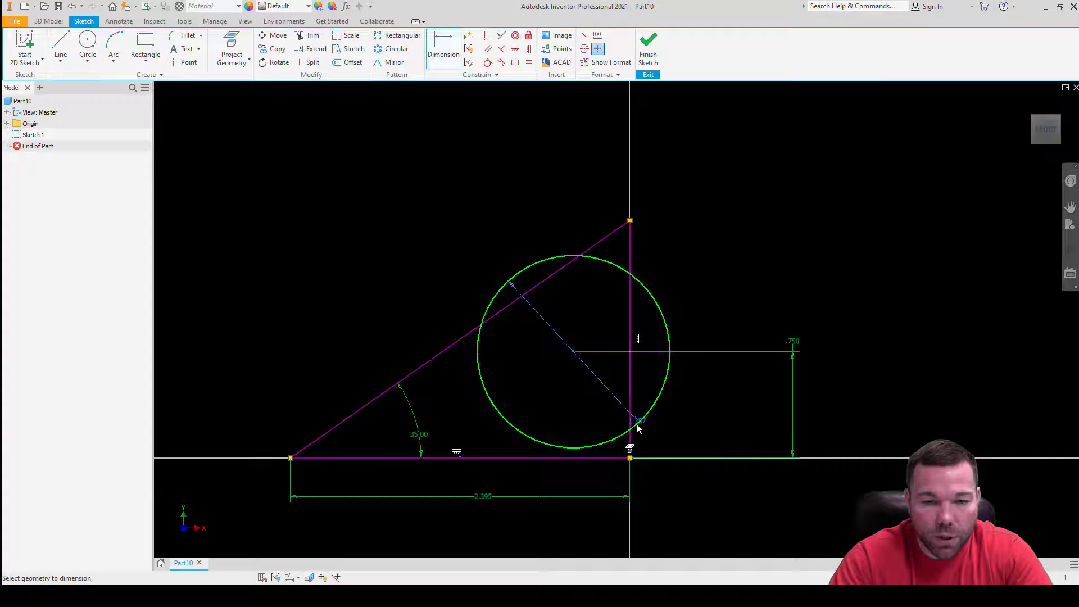
pyautogui.click(630, 456)
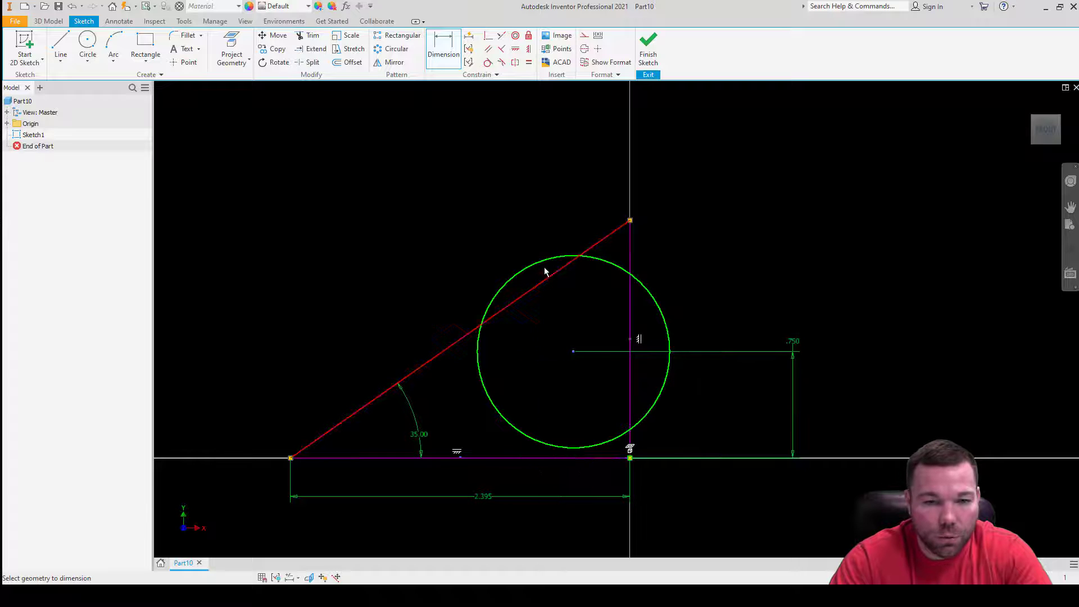
pyautogui.click(593, 517)
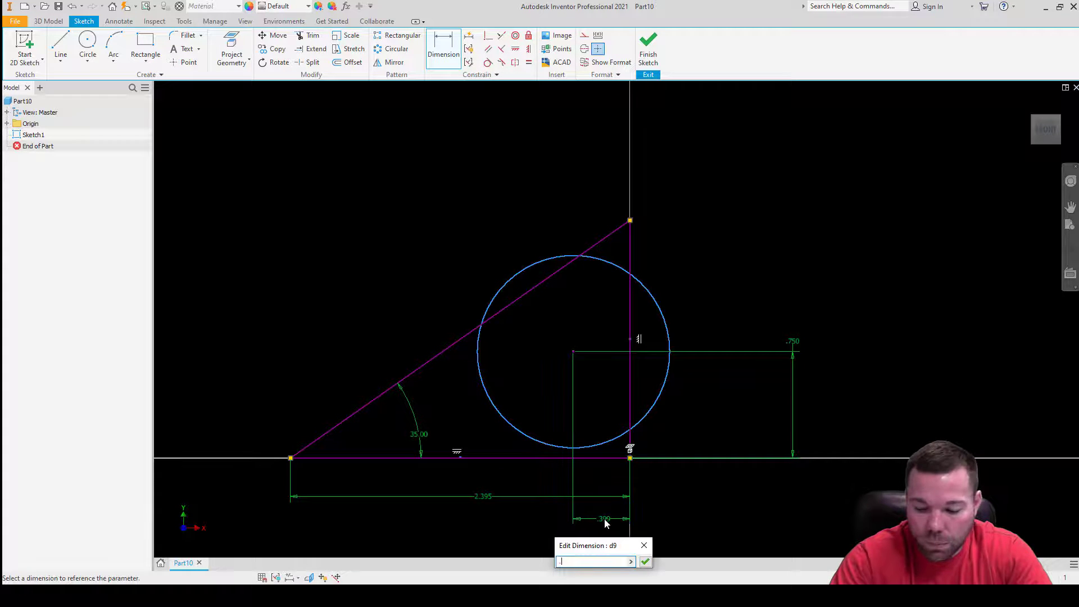
pyautogui.write('.75')
pyautogui.press('Return')
# Dimension the circle's diameter as 0.75 in
pyautogui.click(612, 313)
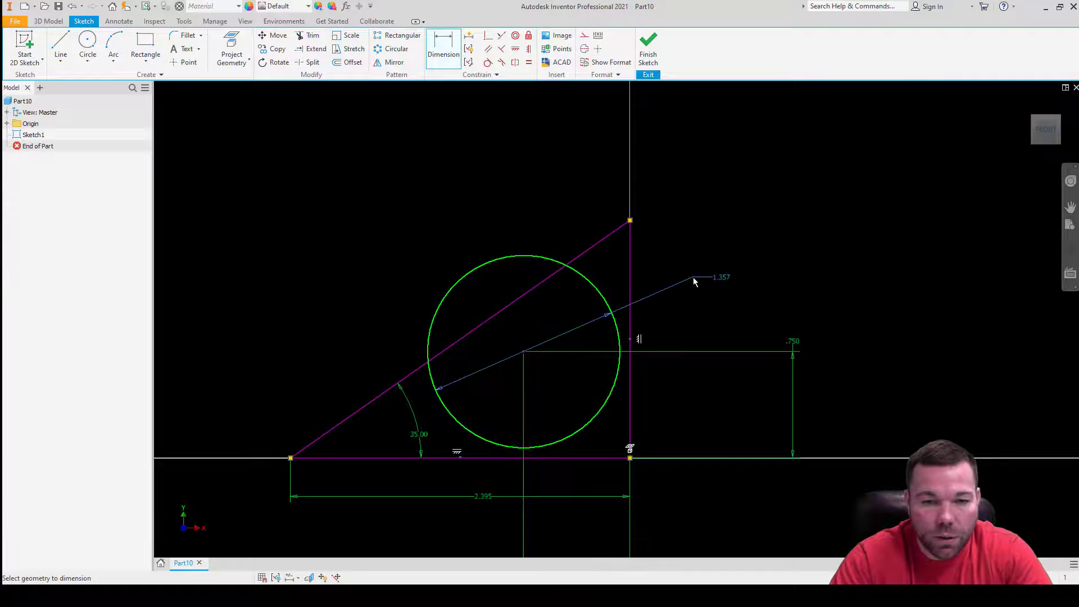
pyautogui.click(692, 277)
pyautogui.write('.75')
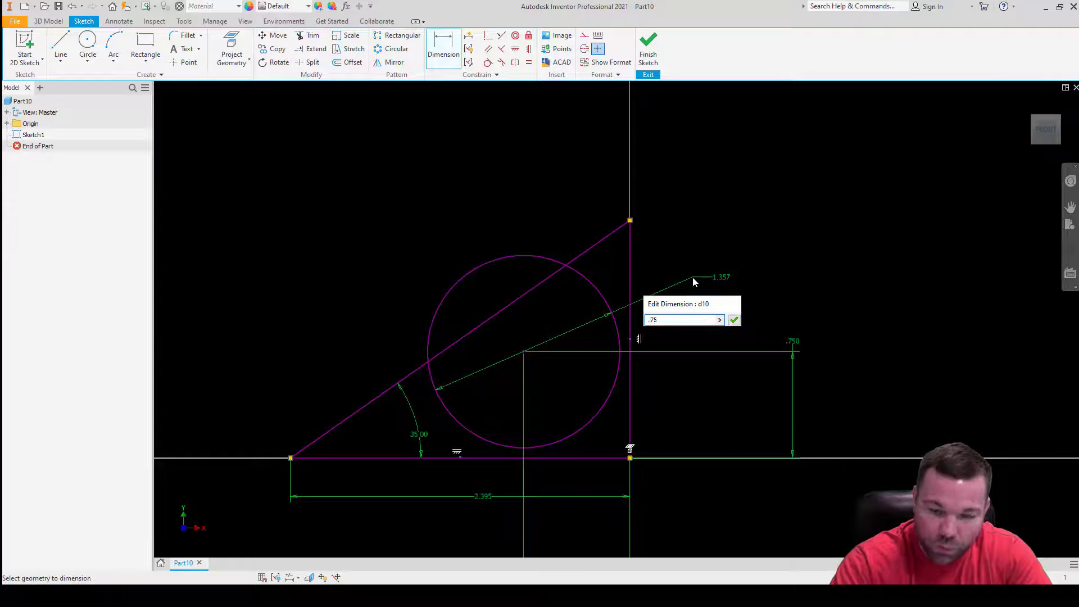
pyautogui.press('Return')
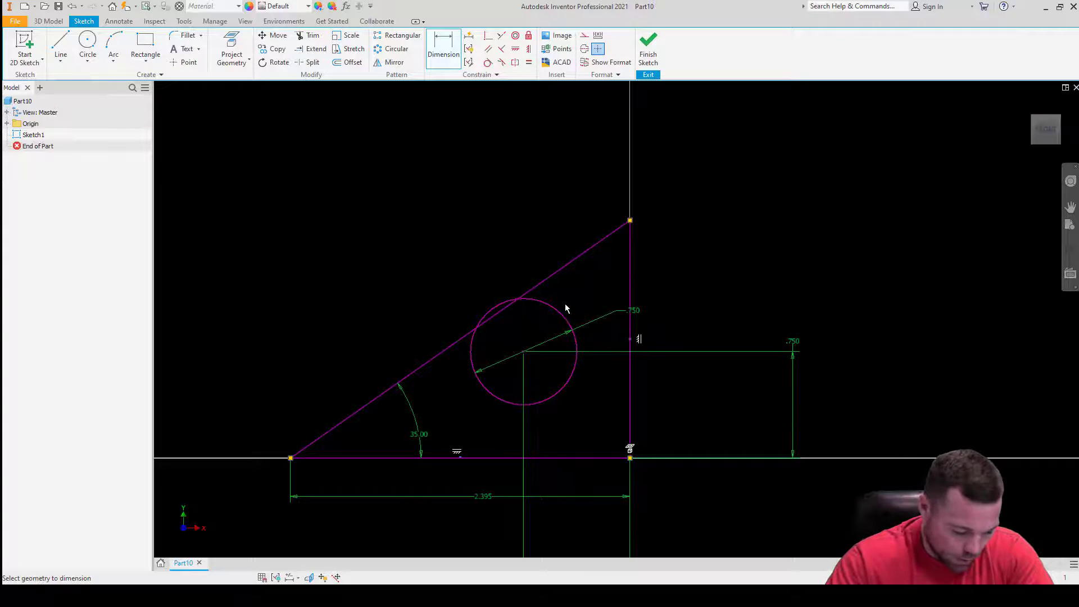
# Set the length of the triangle's horizontal side to 3.0 in
pyautogui.scroll(-2, 485, 478)
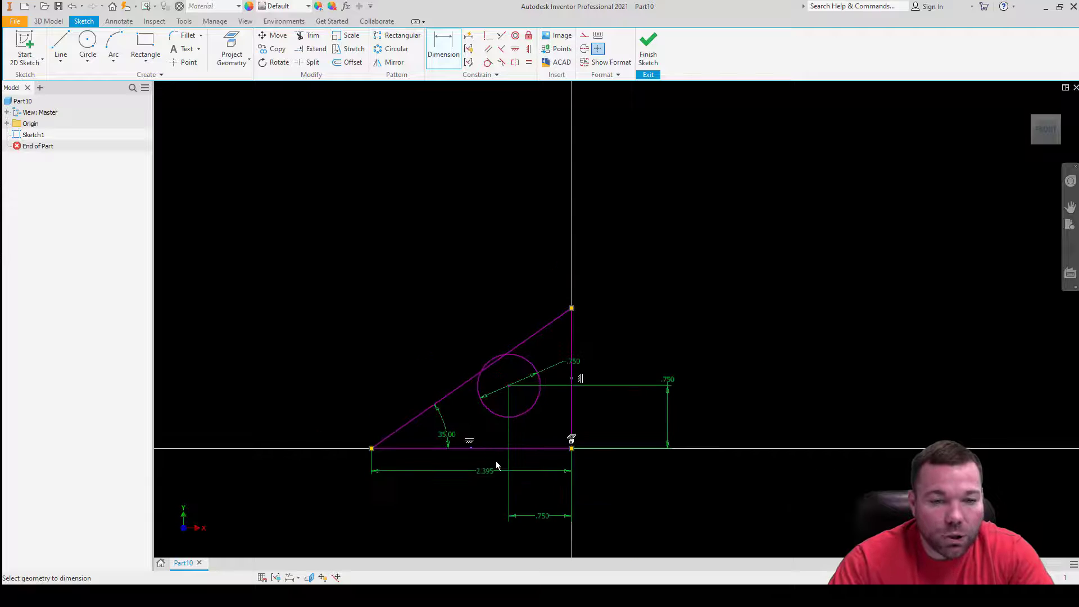
pyautogui.doubleClick(490, 469)
pyautogui.write('3')
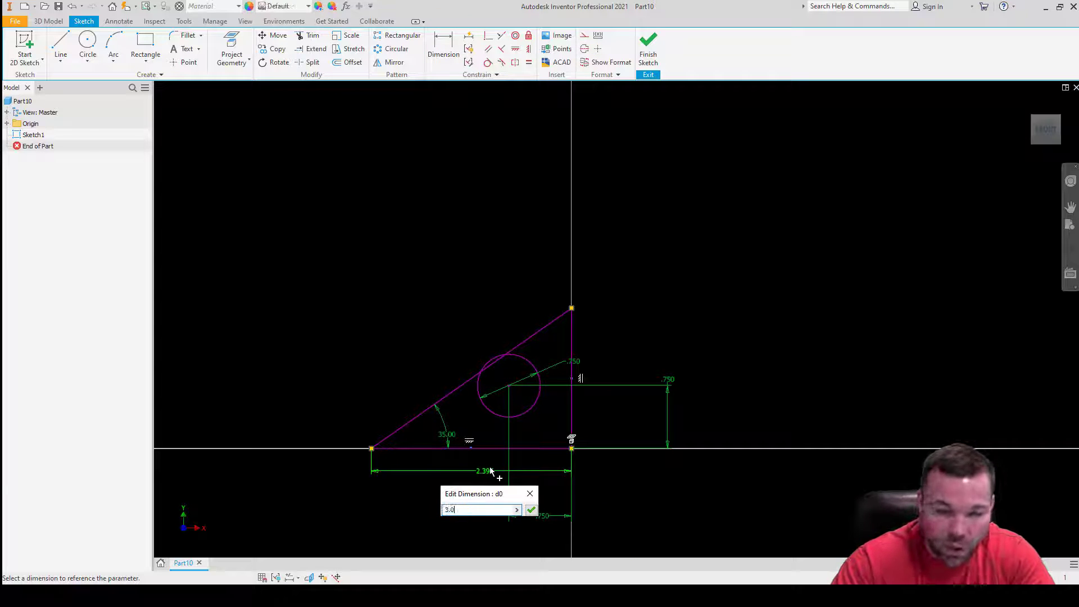
pyautogui.press('Return')
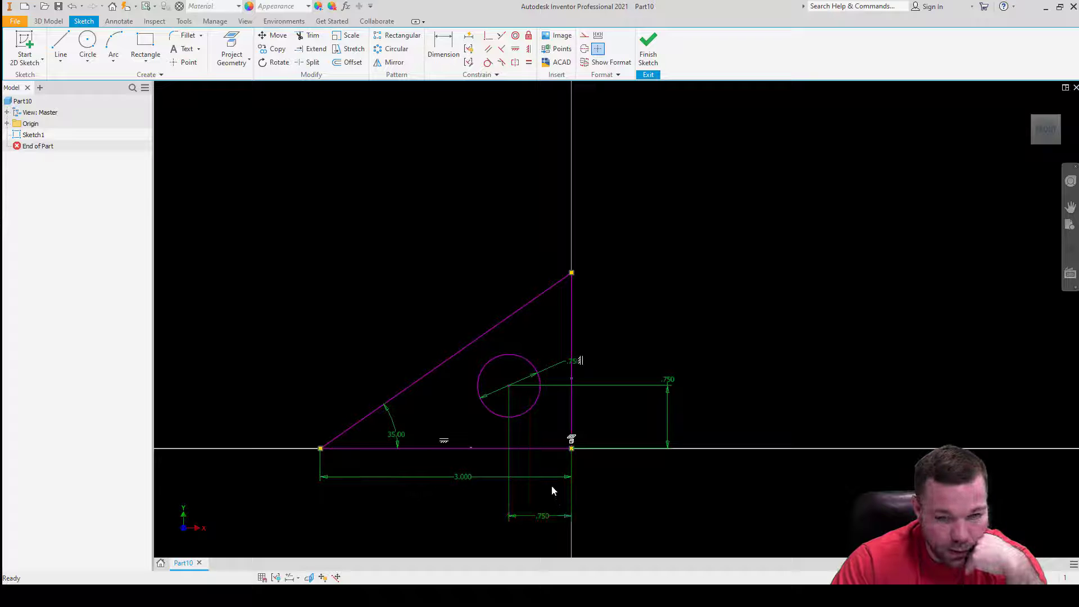
# Finish the sketch and extrude the triangle profile into a solid, leaving the circle as a through hole
pyautogui.moveTo(572, 448)
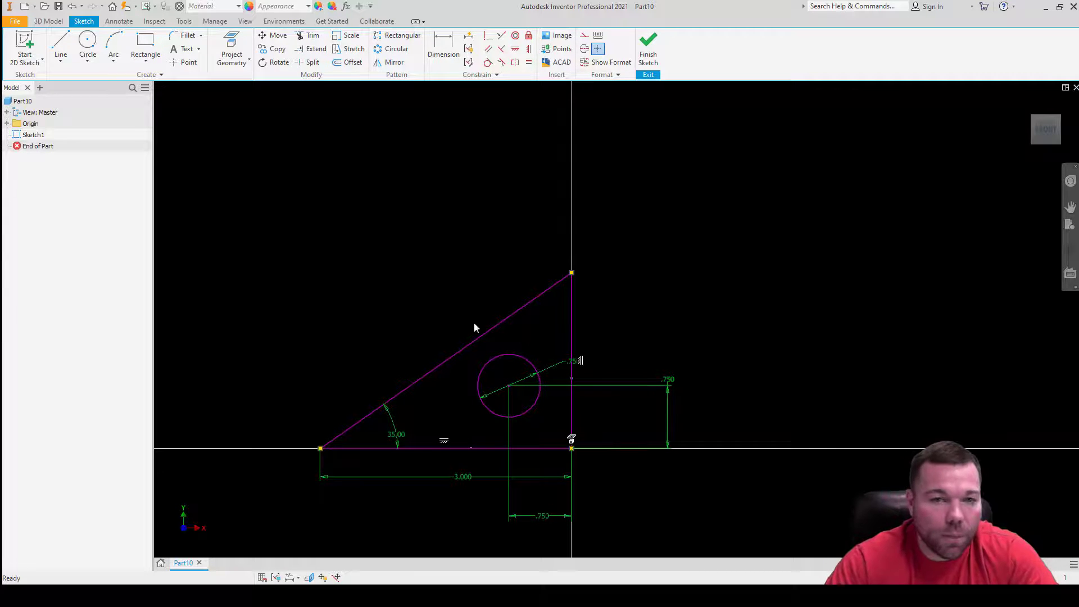
pyautogui.click(648, 47)
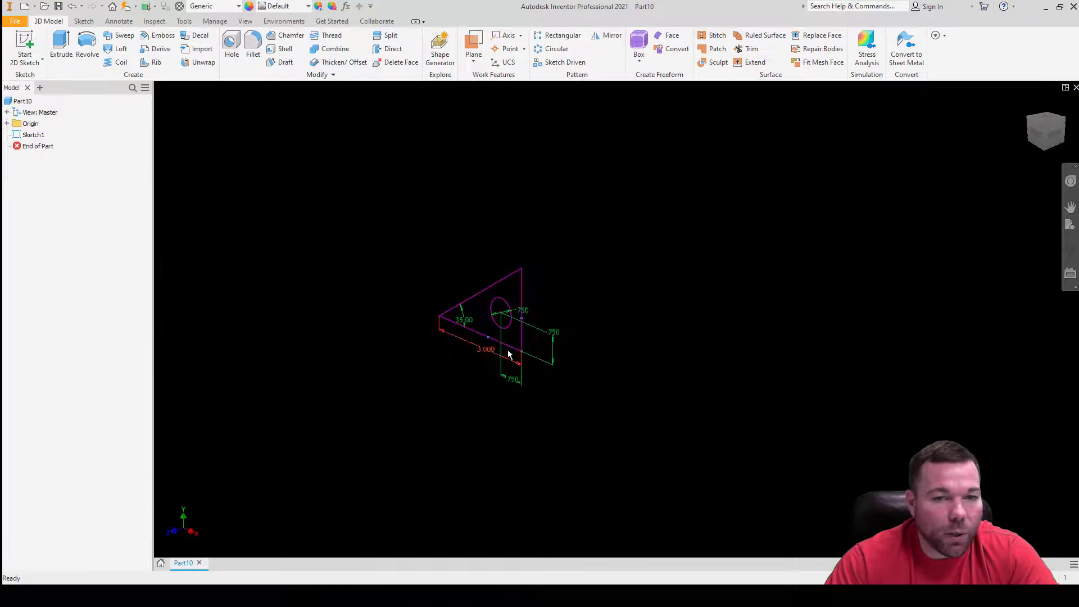
pyautogui.press('e')
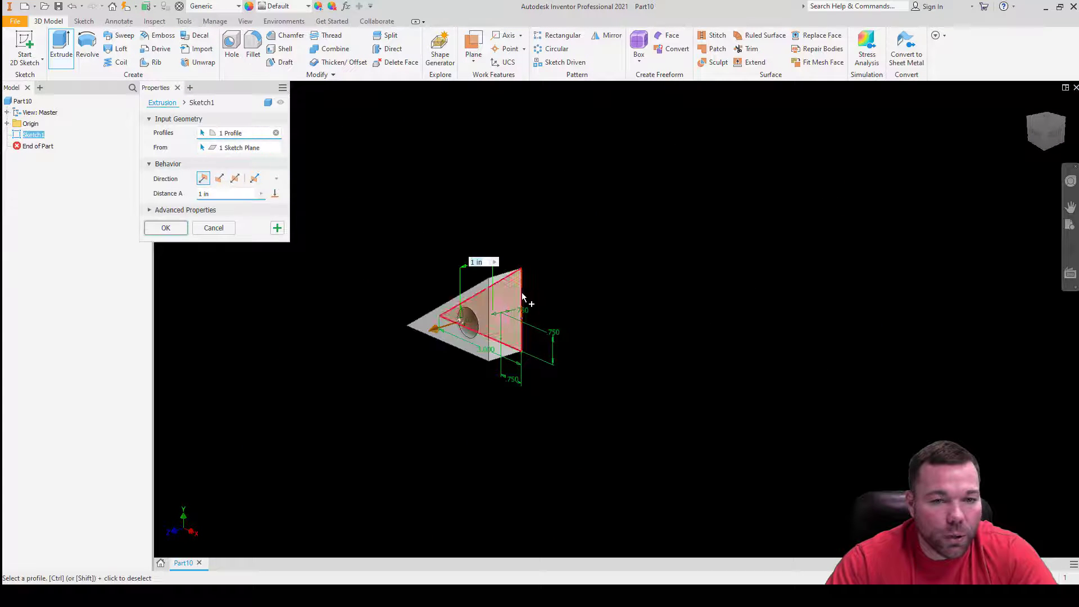
pyautogui.press('Return')
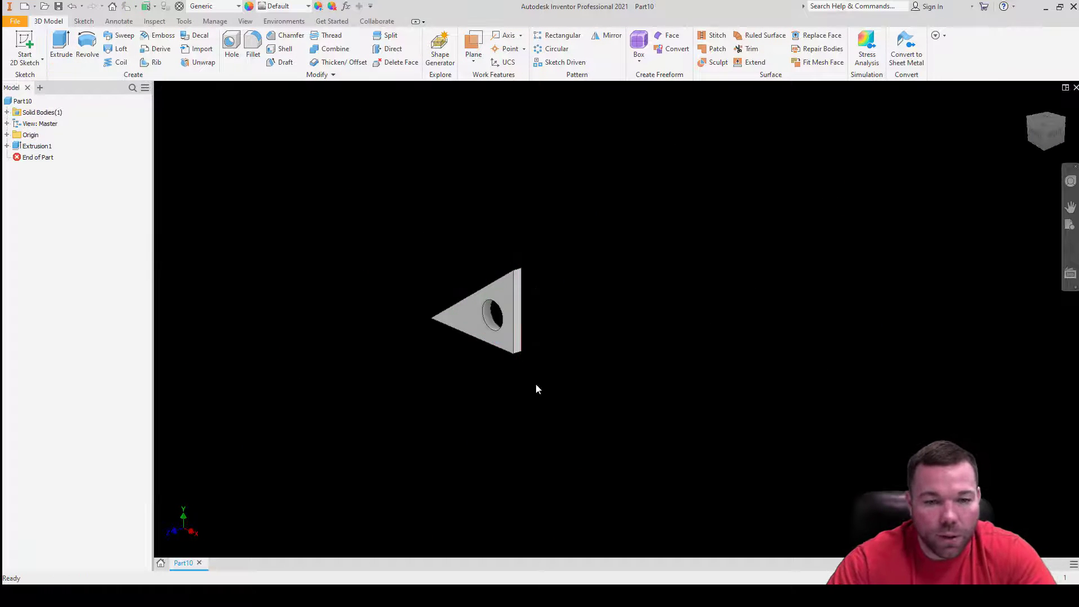
# Rename the extrusion feature as Triangle
pyautogui.keyDown('shift'); pyautogui.moveTo(532, 354); pyautogui.dragTo(576, 274, button='middle'); pyautogui.keyUp('shift')
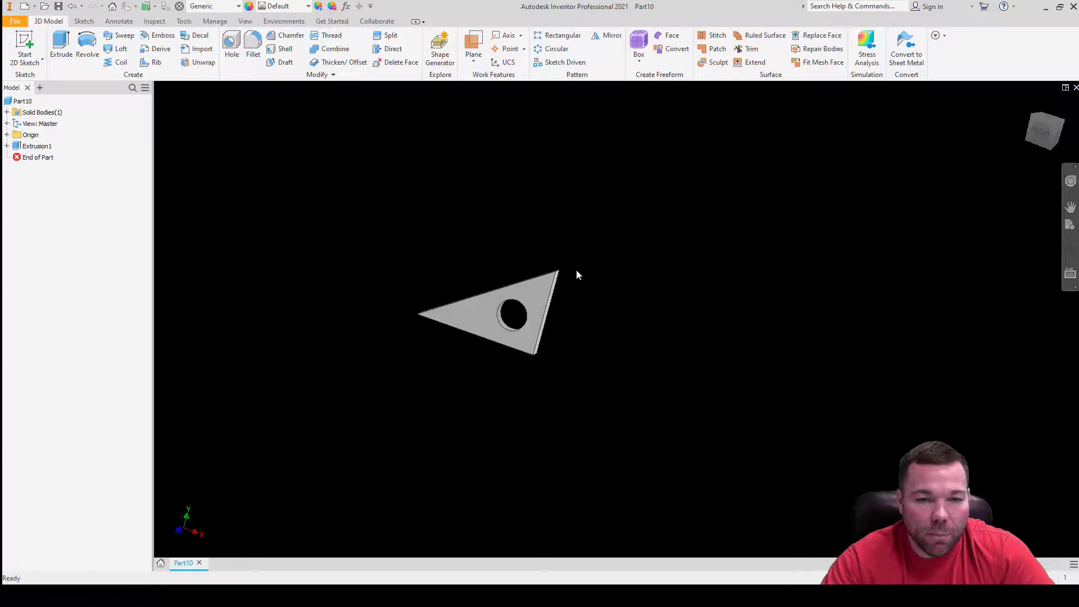
pyautogui.click(35, 146)
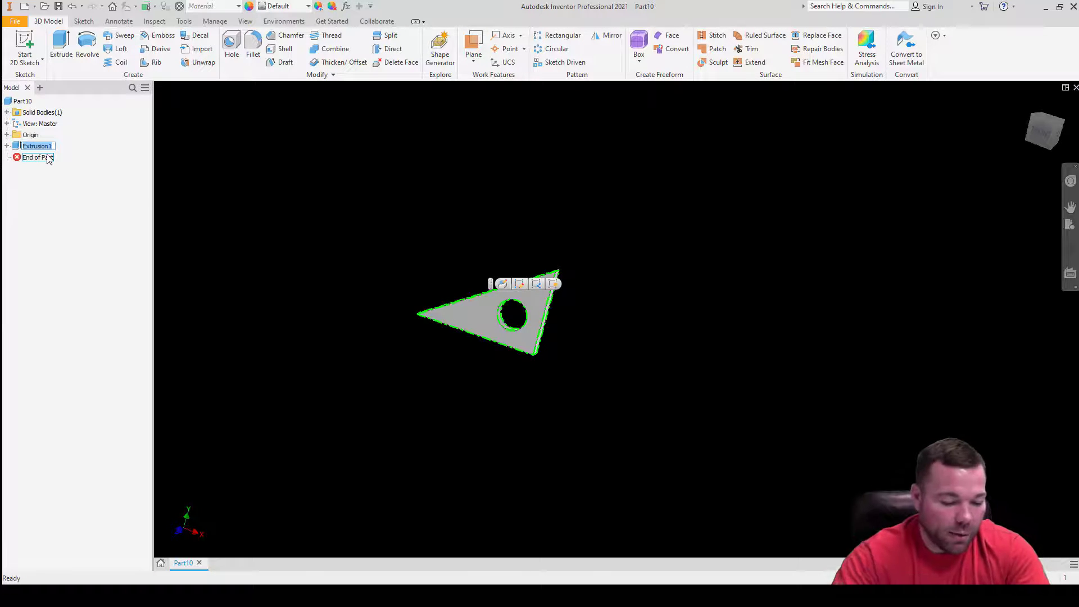
pyautogui.write('Triangel')
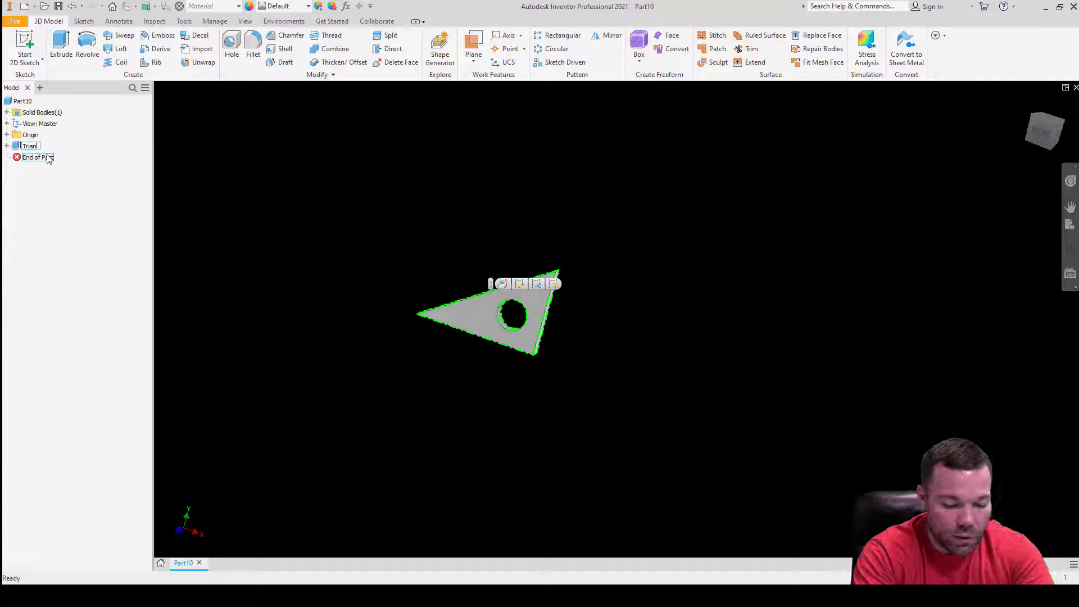
pyautogui.press('BackSpace')
pyautogui.press('BackSpace')
pyautogui.write('le')
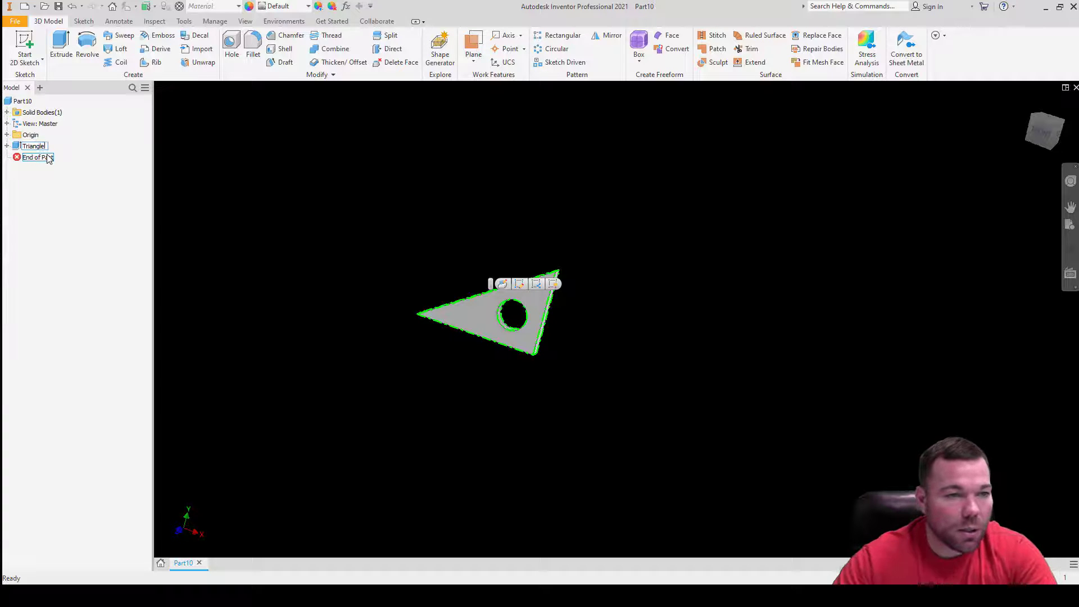
pyautogui.click(86, 176)
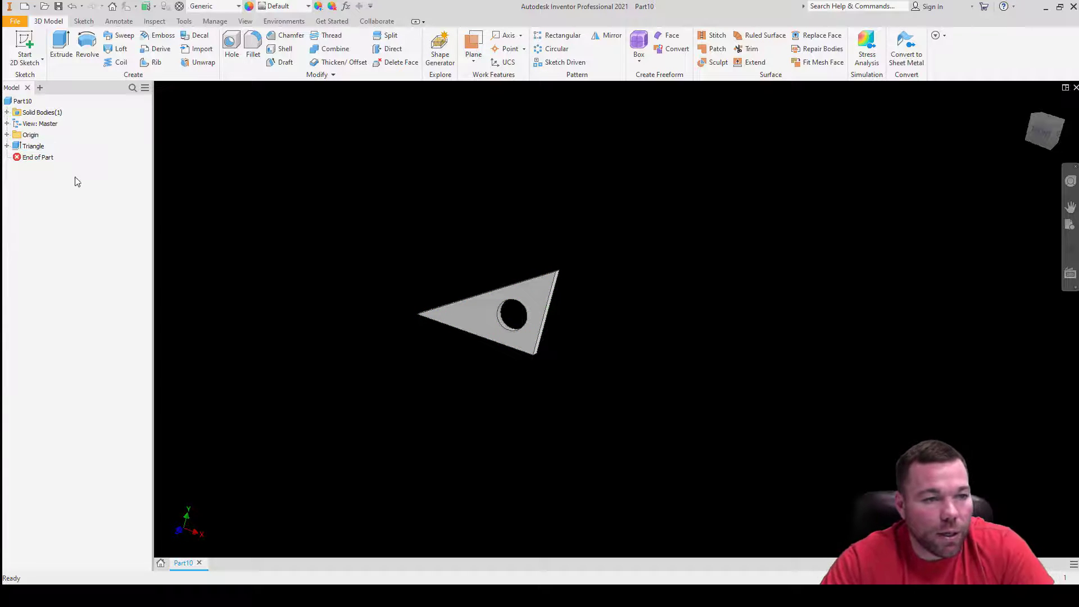
# Save the part in the Inventor Tutorials folder as "Inventor Lesson 5 Tutorial (part 1)"
pyautogui.click(16, 22)
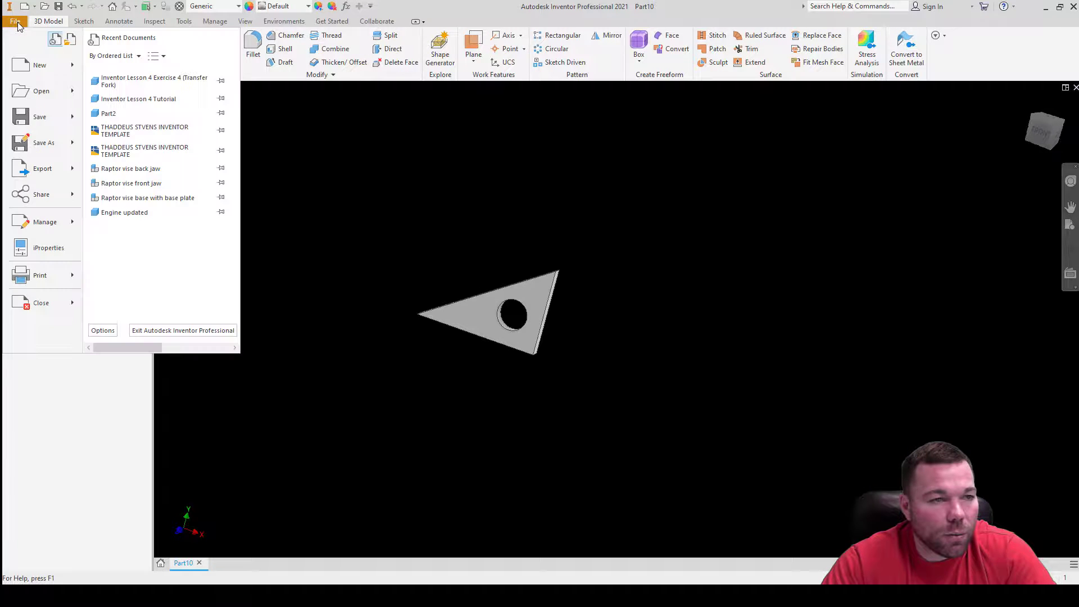
pyautogui.click(56, 146)
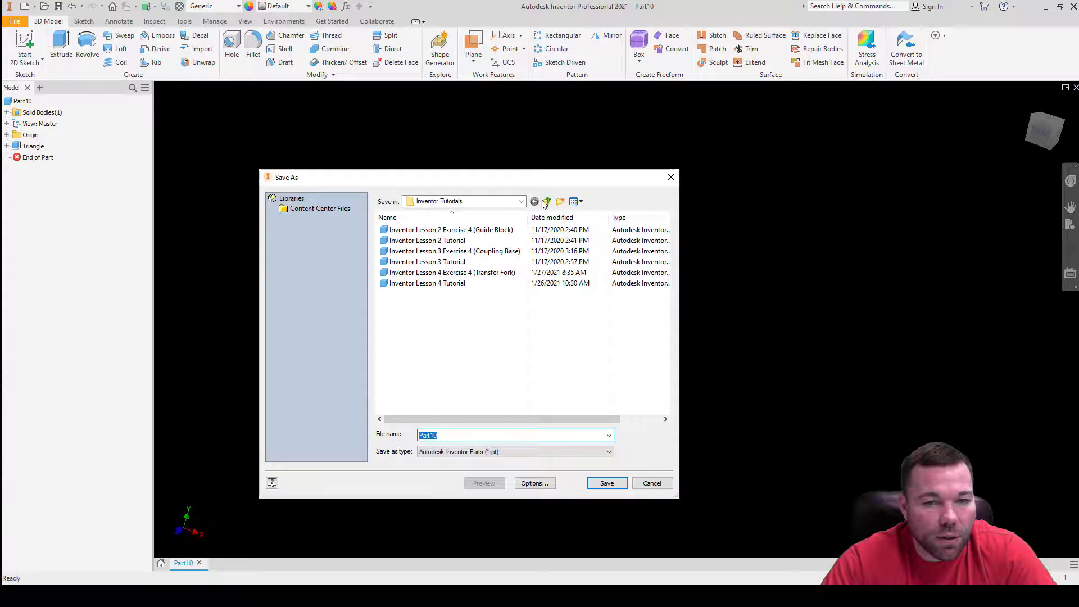
pyautogui.click(548, 201)
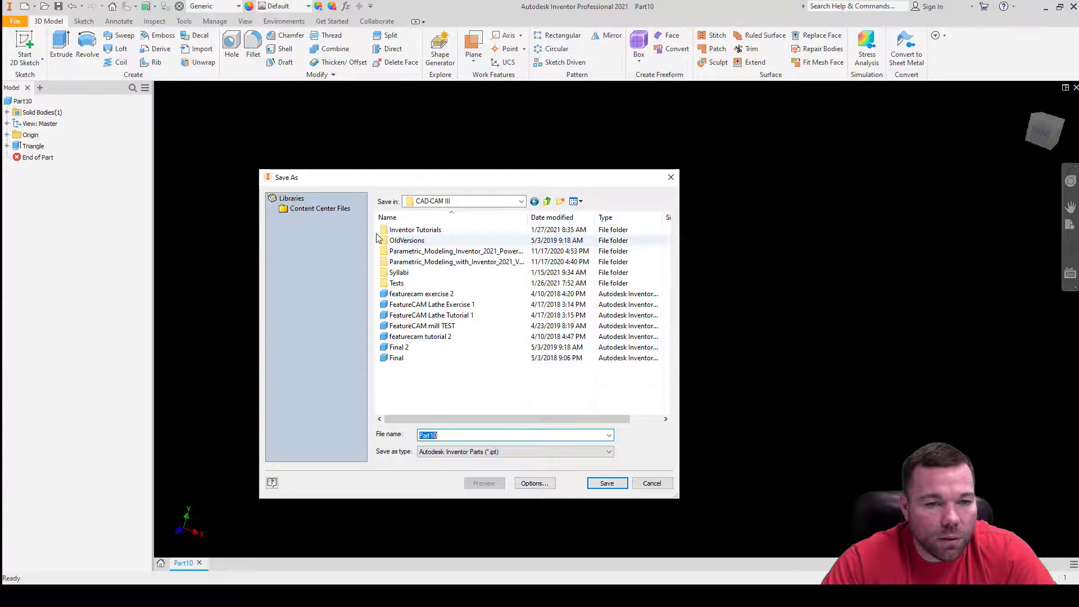
pyautogui.click(534, 201)
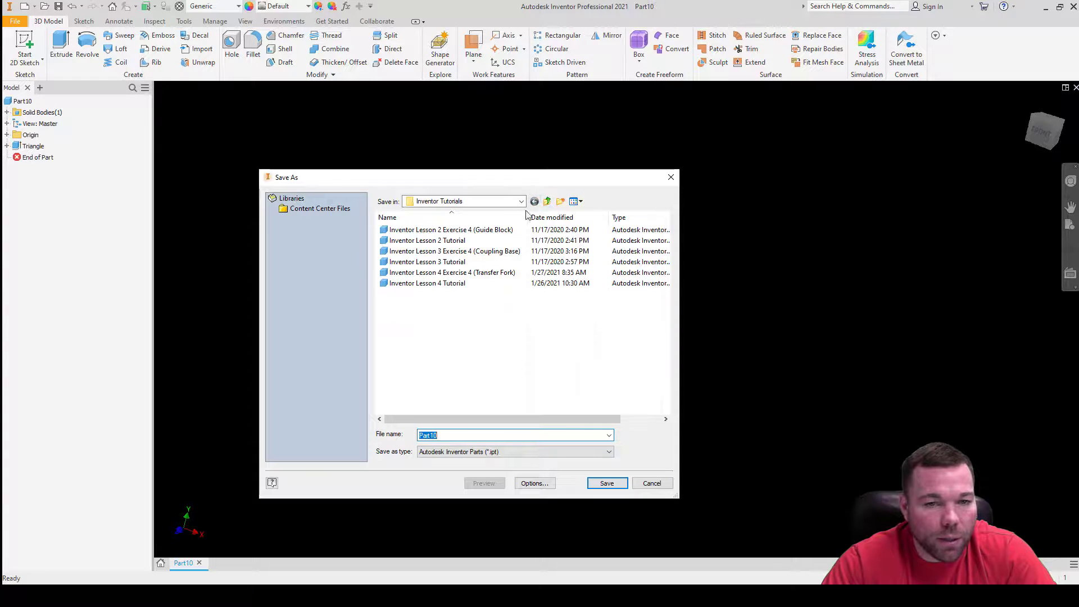
pyautogui.click(439, 283)
pyautogui.click(465, 436)
pyautogui.doubleClick(466, 435)
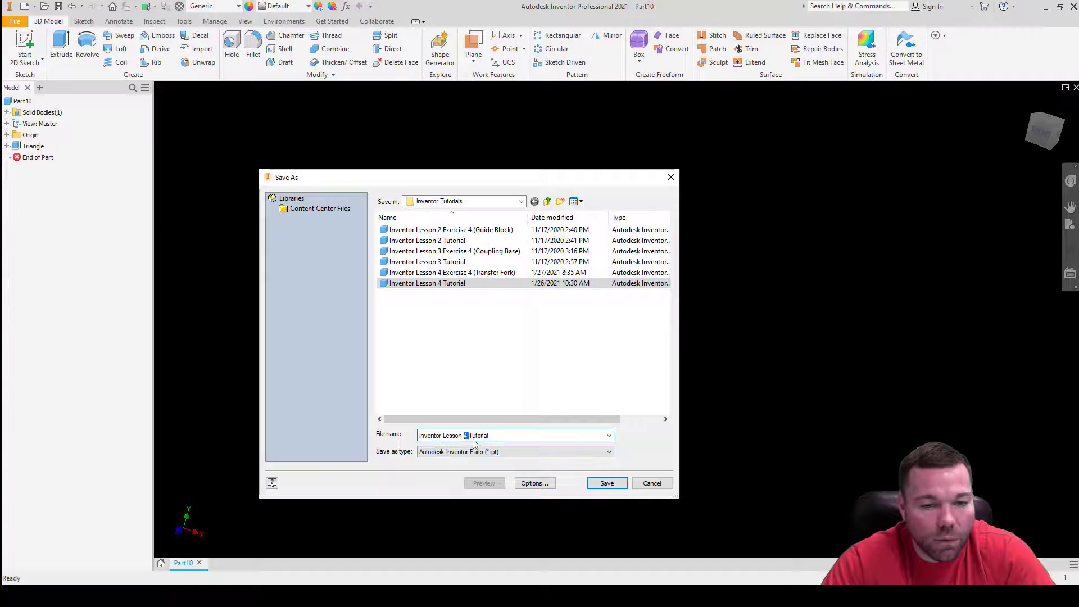
pyautogui.write('5')
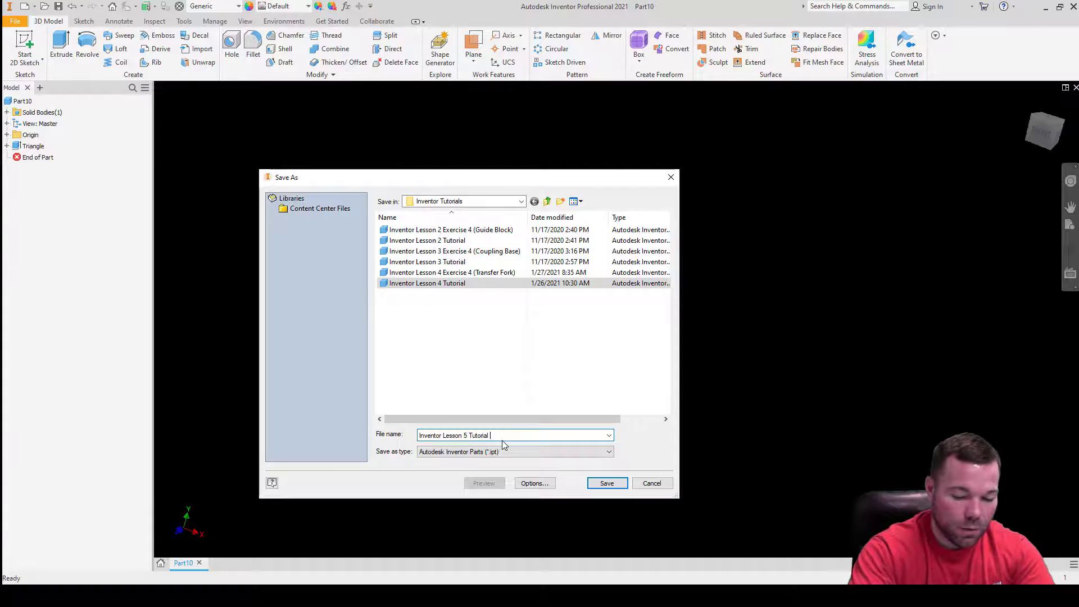
pyautogui.write(' (part 1')
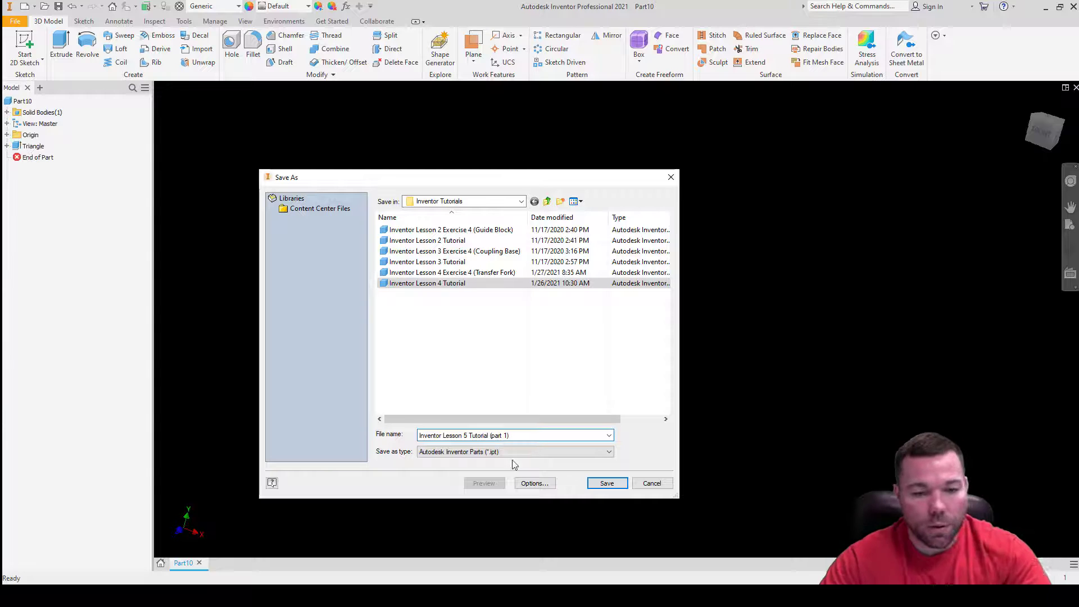
pyautogui.click(607, 484)
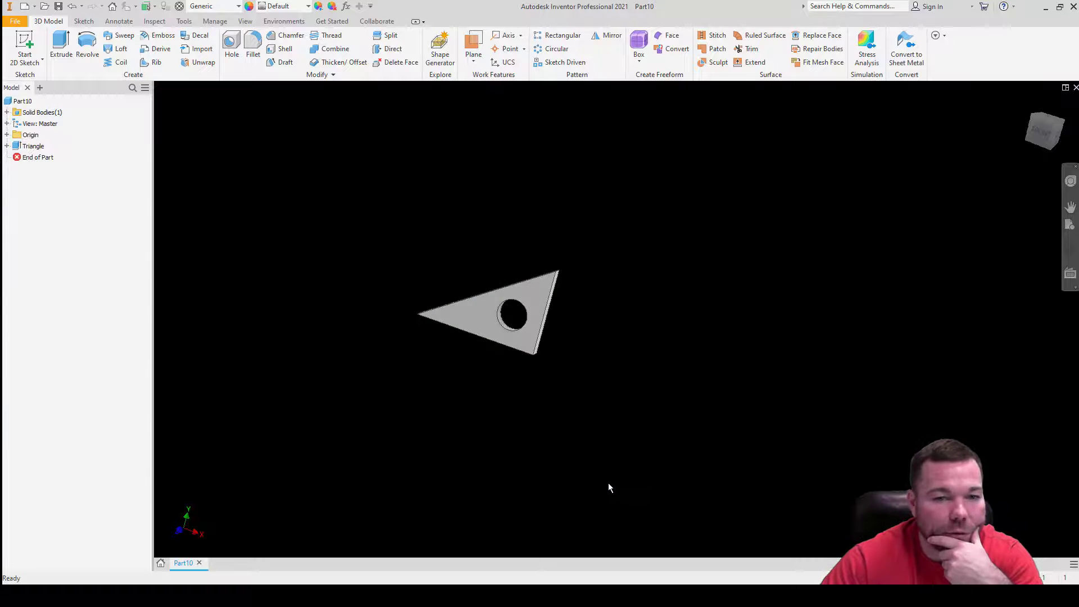
pyautogui.scroll(5, 589, 385)
pyautogui.scroll(-3, 626, 429)
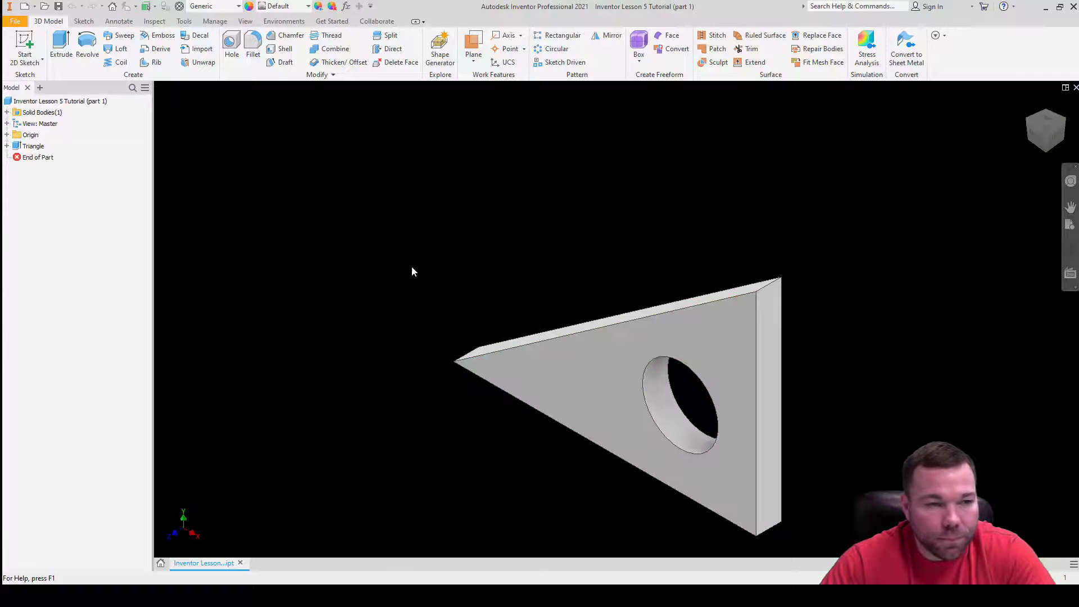
pyautogui.scroll(-4, 317, 286)
pyautogui.scroll(2, 316, 284)
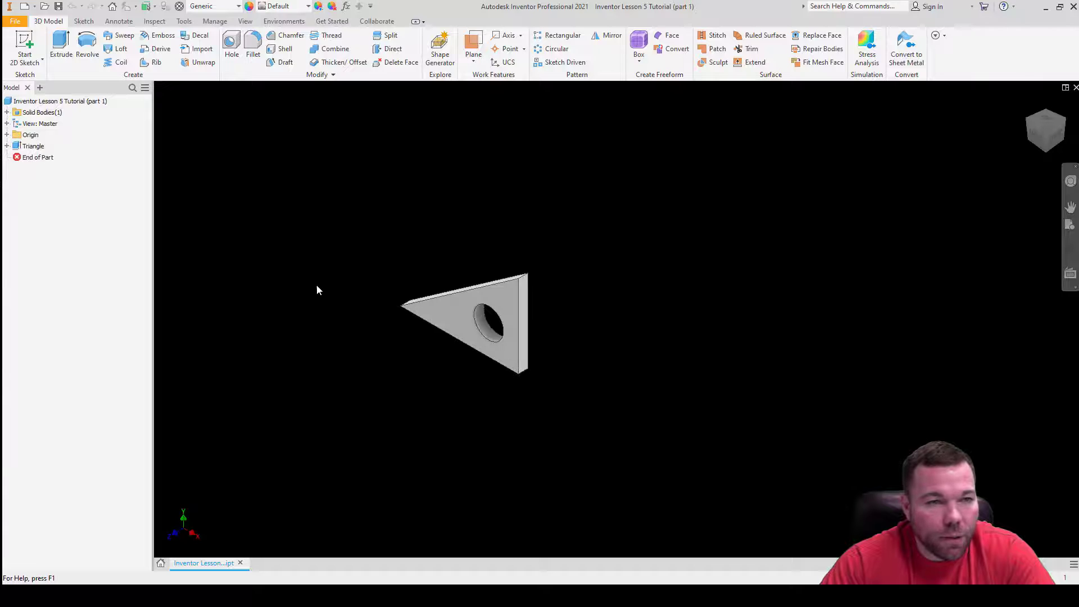
# Create a new part from the Standard.ipt template and start a 2D sketch on the front (XY) origin plane
pyautogui.click(25, 10)
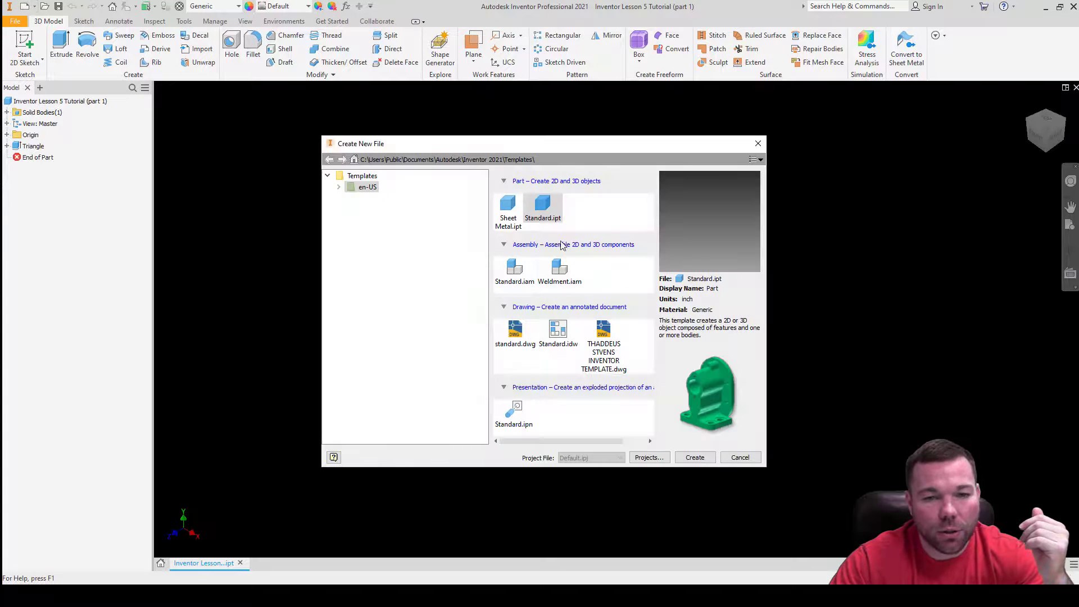
pyautogui.doubleClick(545, 218)
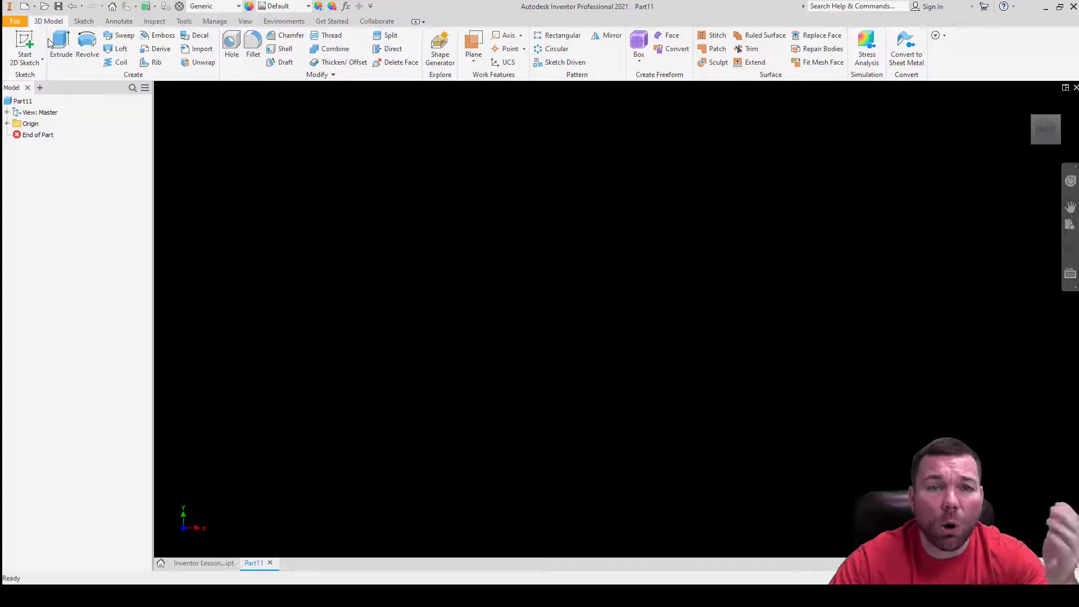
pyautogui.click(26, 37)
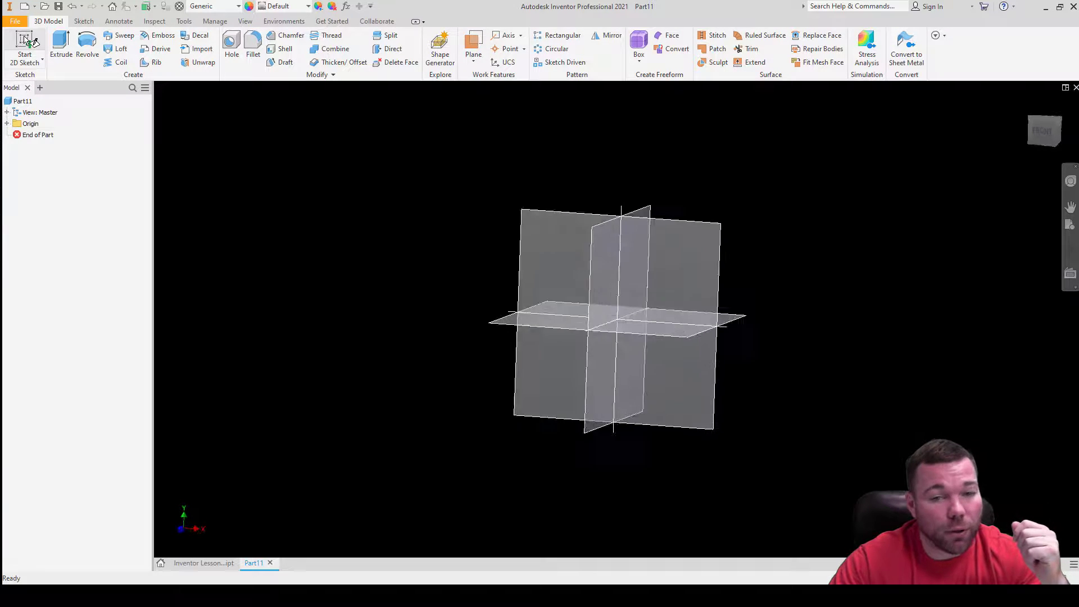
pyautogui.click(662, 250)
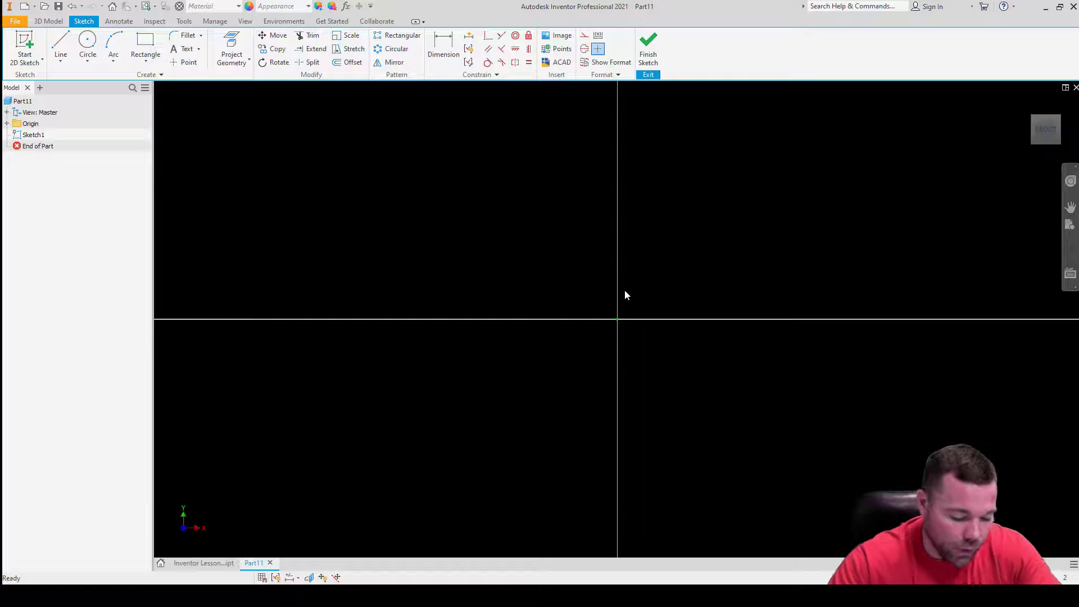
# Sketch a rectangle about 1.09 in wide around the origin and a small circle inside it, up and left of the origin
pyautogui.click(145, 44)
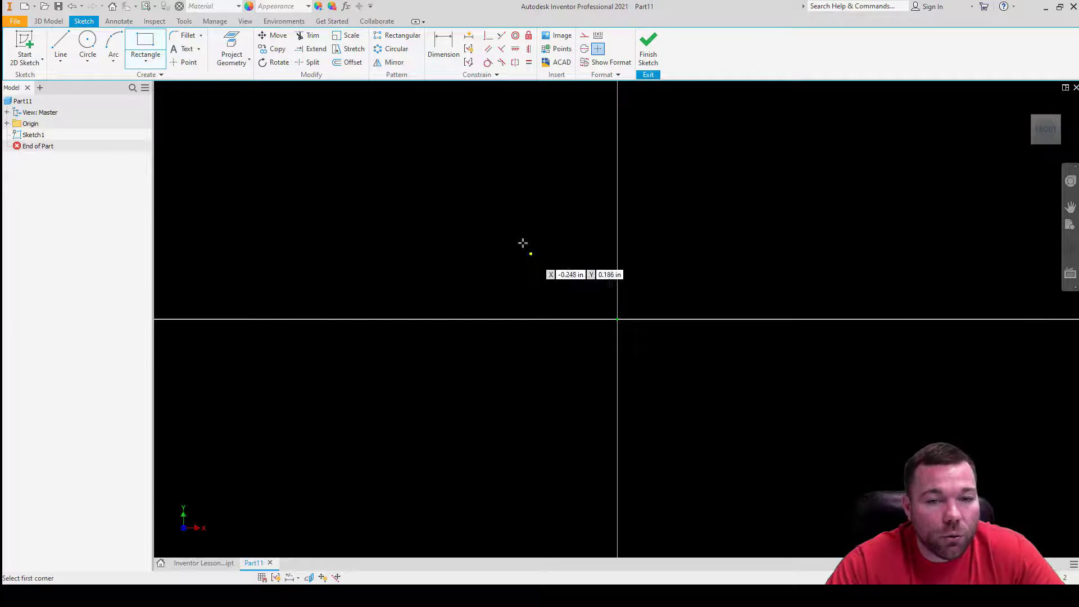
pyautogui.click(455, 184)
pyautogui.click(836, 457)
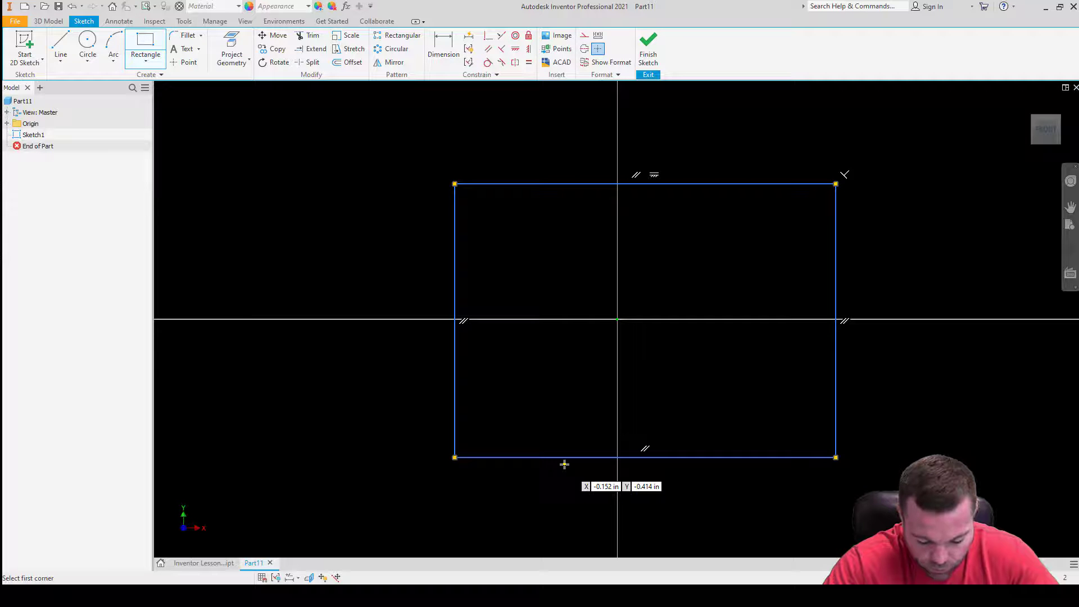
pyautogui.press('c')
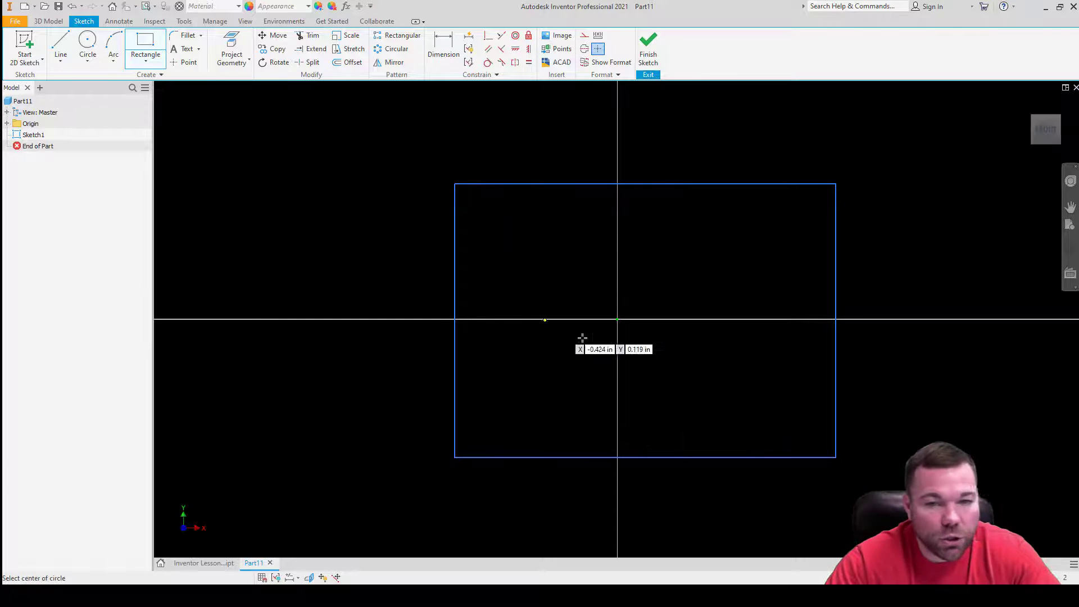
pyautogui.click(570, 283)
pyautogui.click(587, 300)
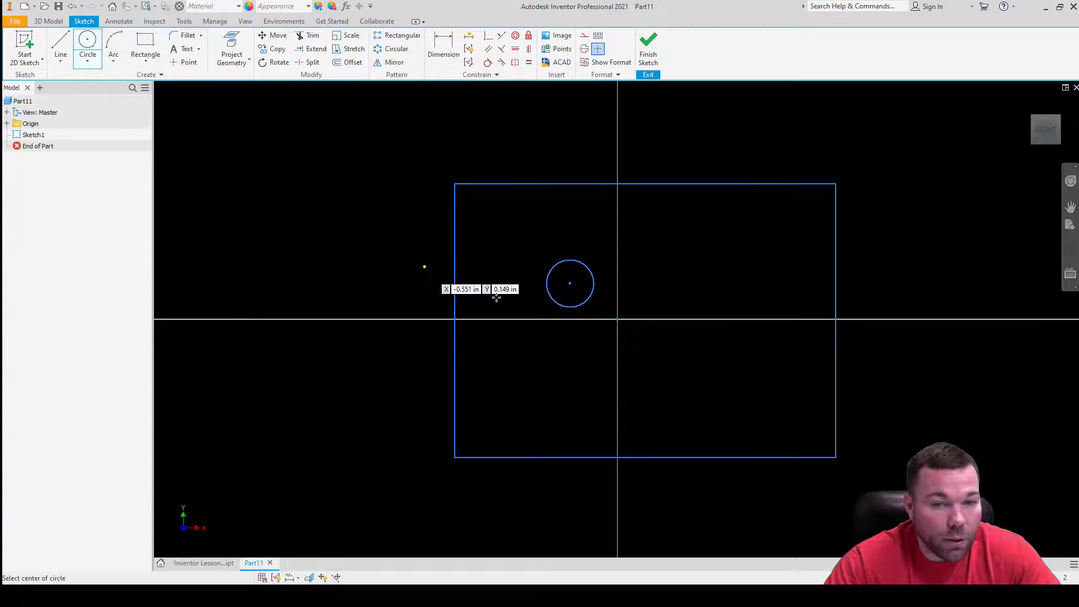
# Dimension the rectangle's bottom side as 6.0 in
pyautogui.click(444, 48)
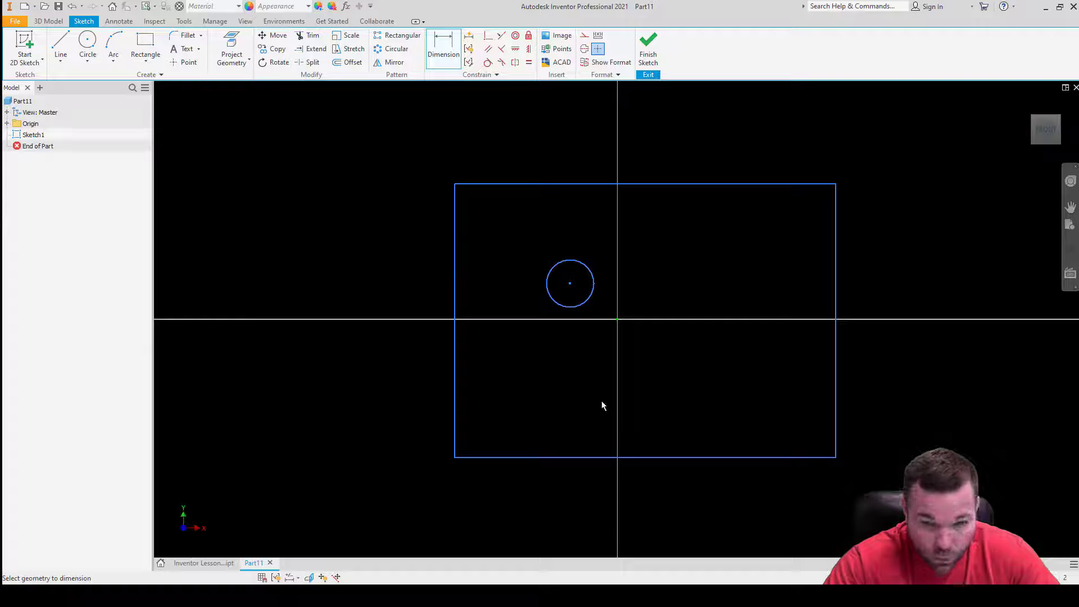
pyautogui.click(681, 456)
pyautogui.click(688, 473)
pyautogui.write('10')
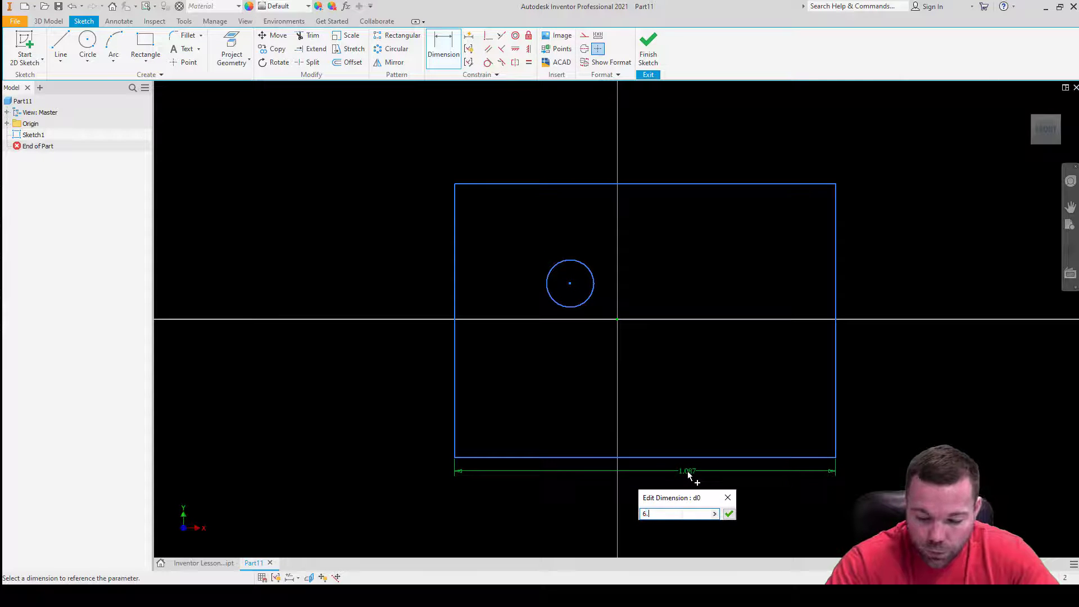
pyautogui.press('Return')
# Dimension the rectangle's left side as 3.6 in
pyautogui.scroll(-5, 541, 393)
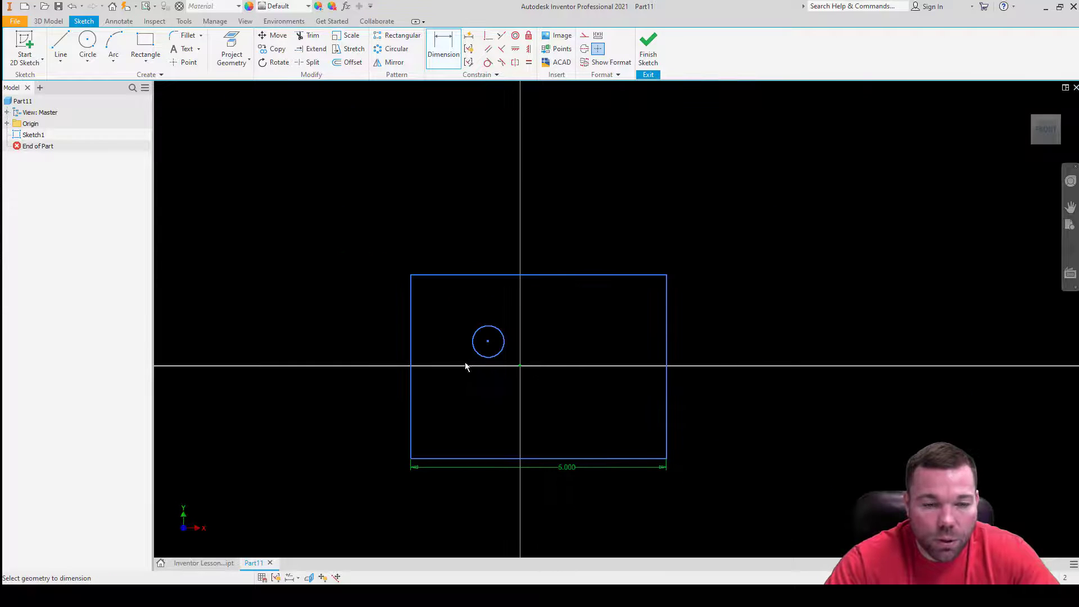
pyautogui.click(410, 344)
pyautogui.click(379, 346)
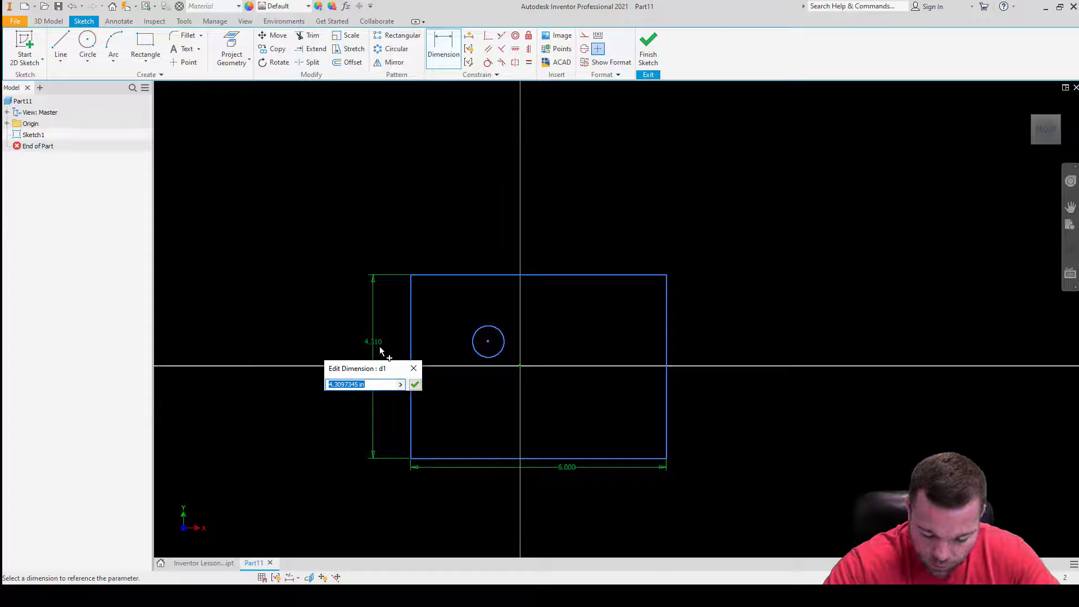
pyautogui.write('3.6')
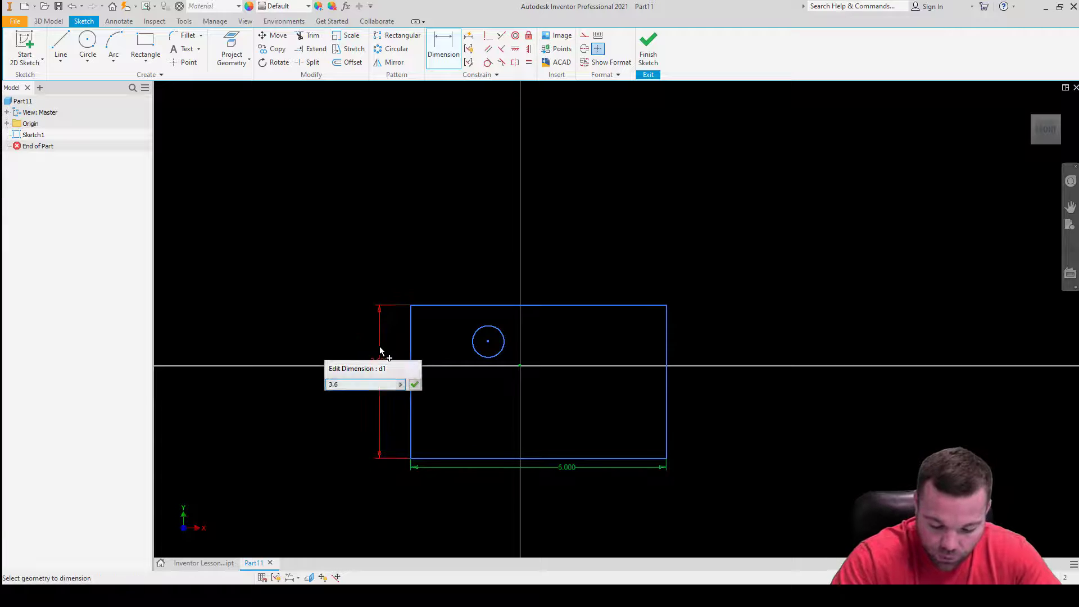
pyautogui.press('Return')
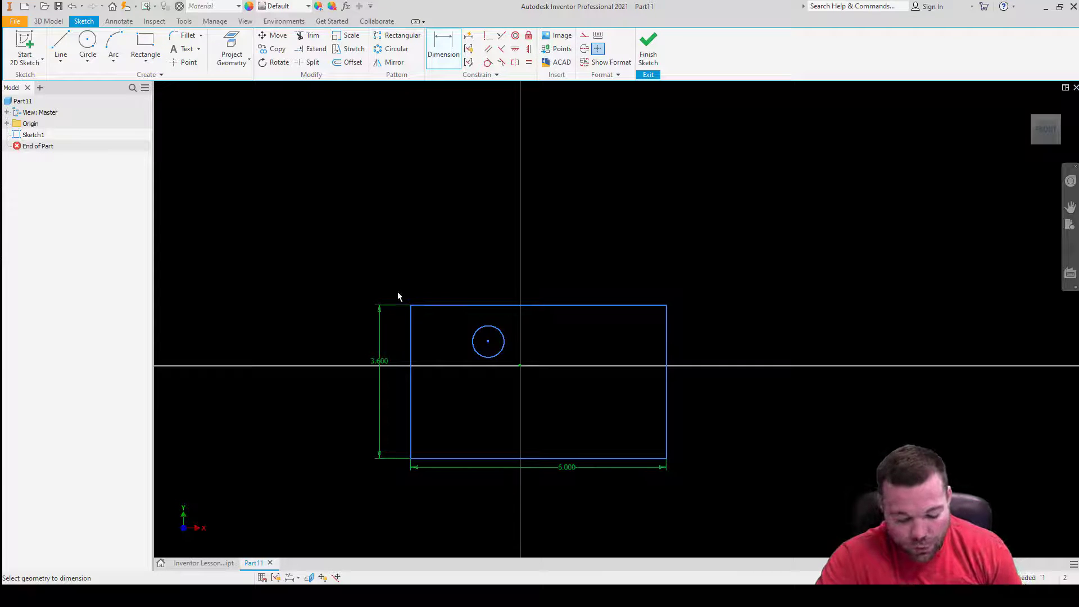
# Set the rectangle's horizontal dimension to 5.0 in
pyautogui.doubleClick(567, 469)
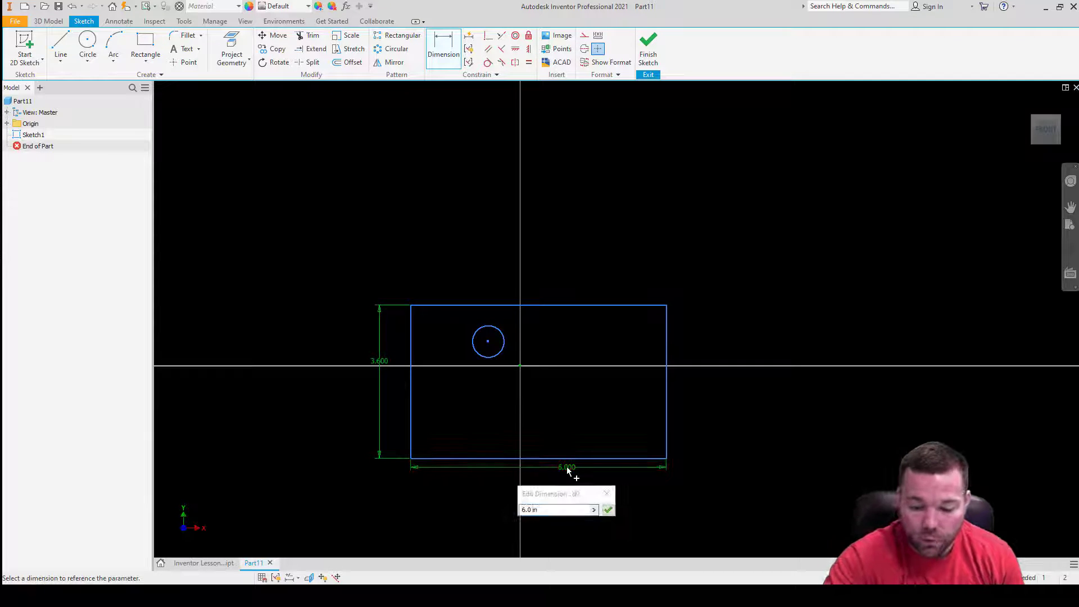
pyautogui.press('5')
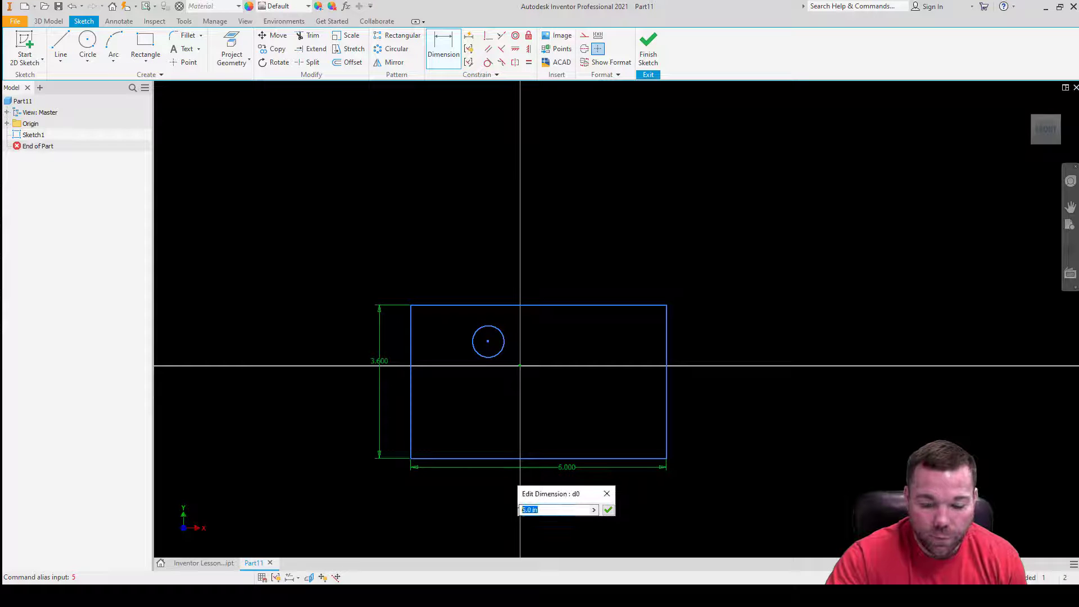
pyautogui.write('5.0d1')
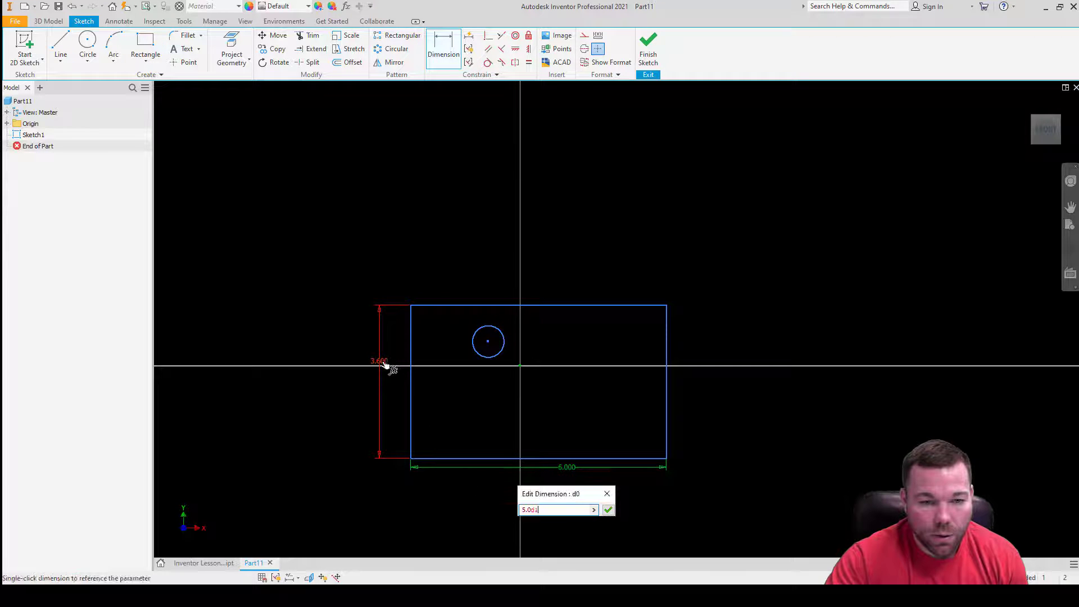
pyautogui.doubleClick(385, 365)
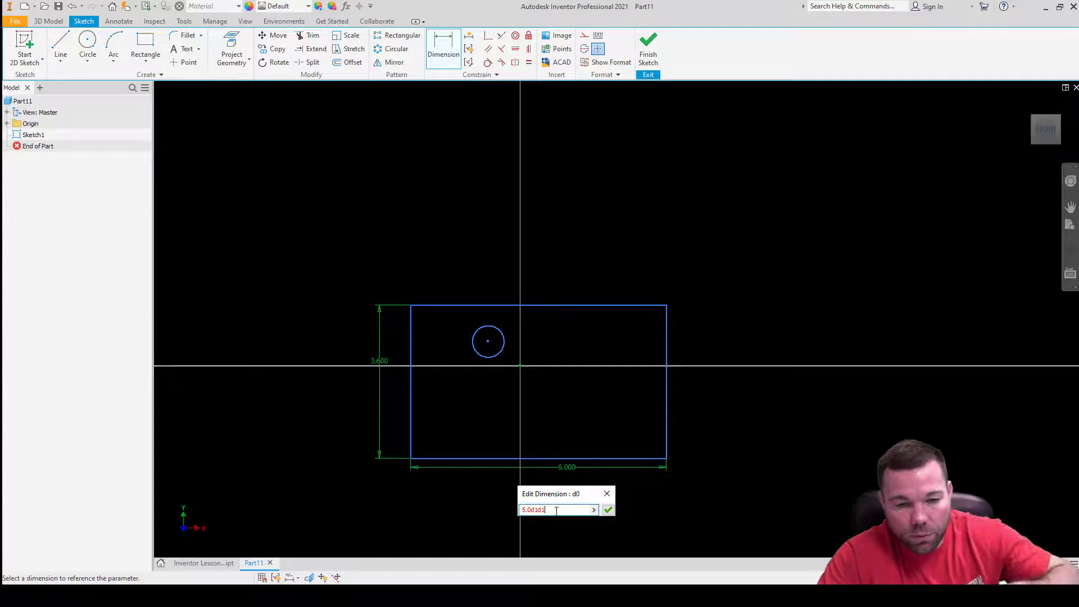
pyautogui.doubleClick(539, 509)
pyautogui.write('5.0')
pyautogui.click(605, 510)
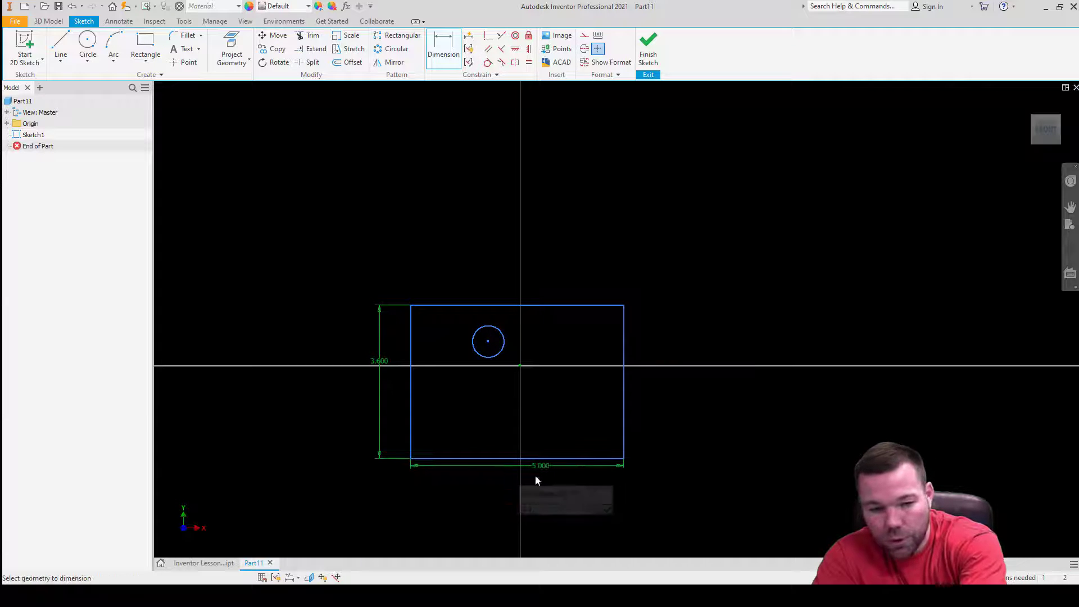
# Set the rectangle's vertical dimension to 3.0 in
pyautogui.doubleClick(379, 366)
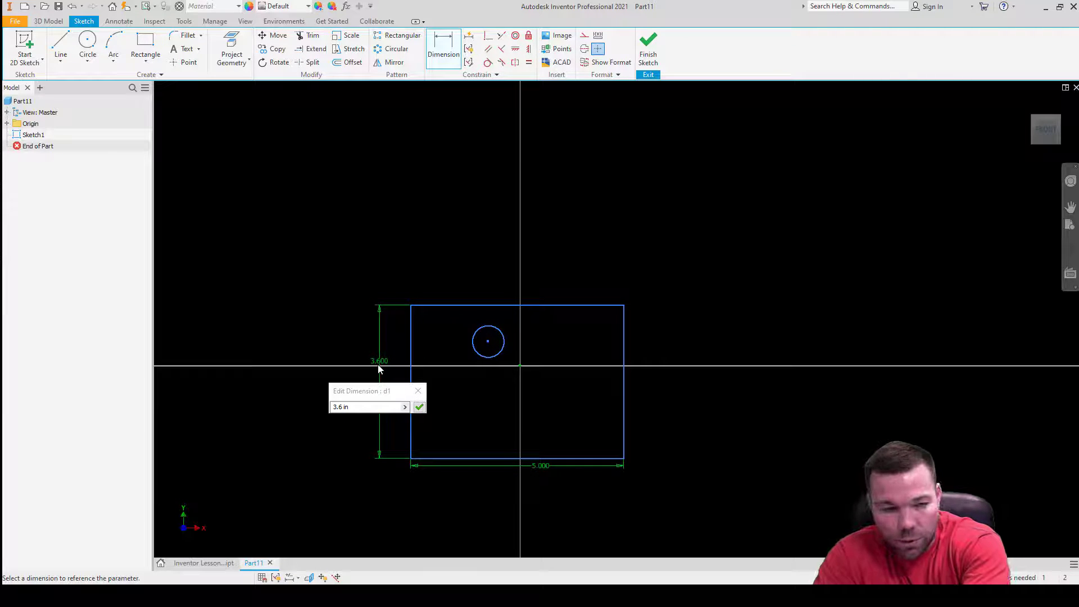
pyautogui.doubleClick(370, 407)
pyautogui.write('3.0')
pyautogui.press('Return')
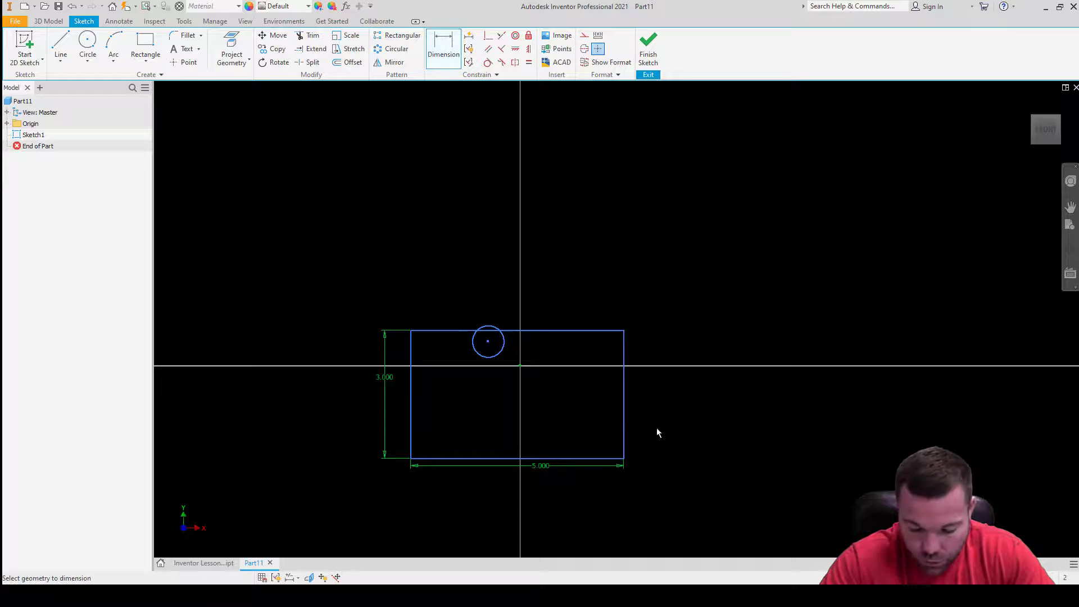
# Dimension the horizontal distance from the origin to the rectangle's right side as 2.5 in, placed below the rectangle
pyautogui.click(624, 360)
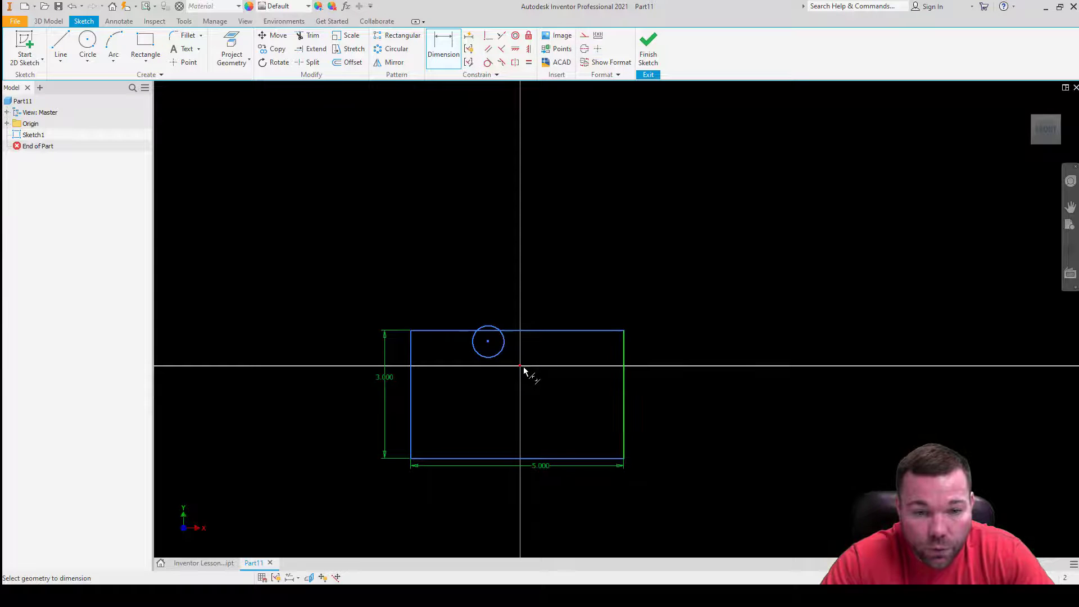
pyautogui.click(520, 365)
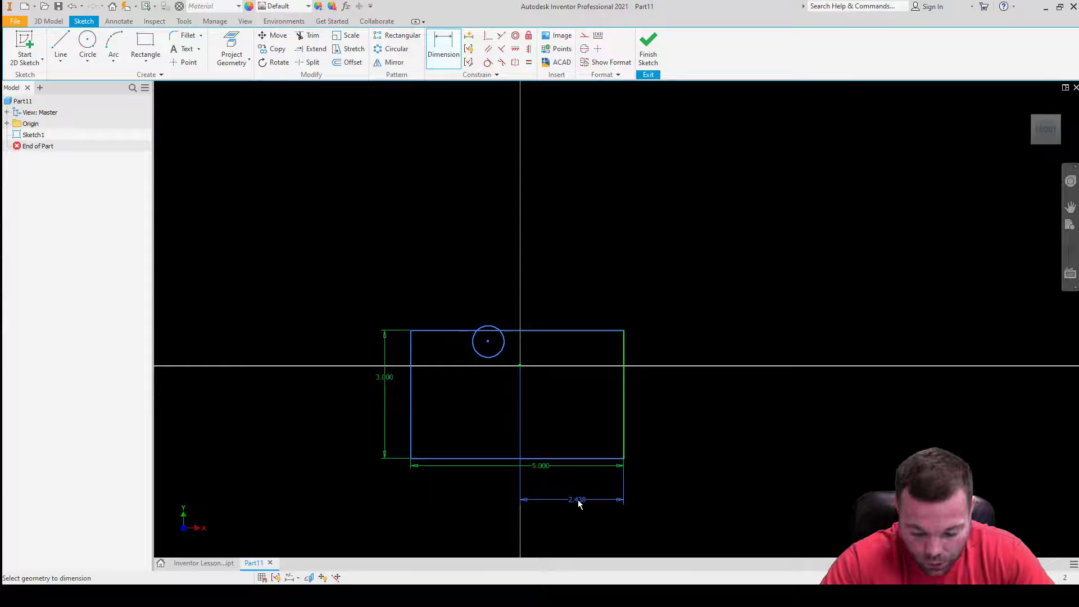
pyautogui.click(578, 503)
pyautogui.write('2.5')
pyautogui.press('Return')
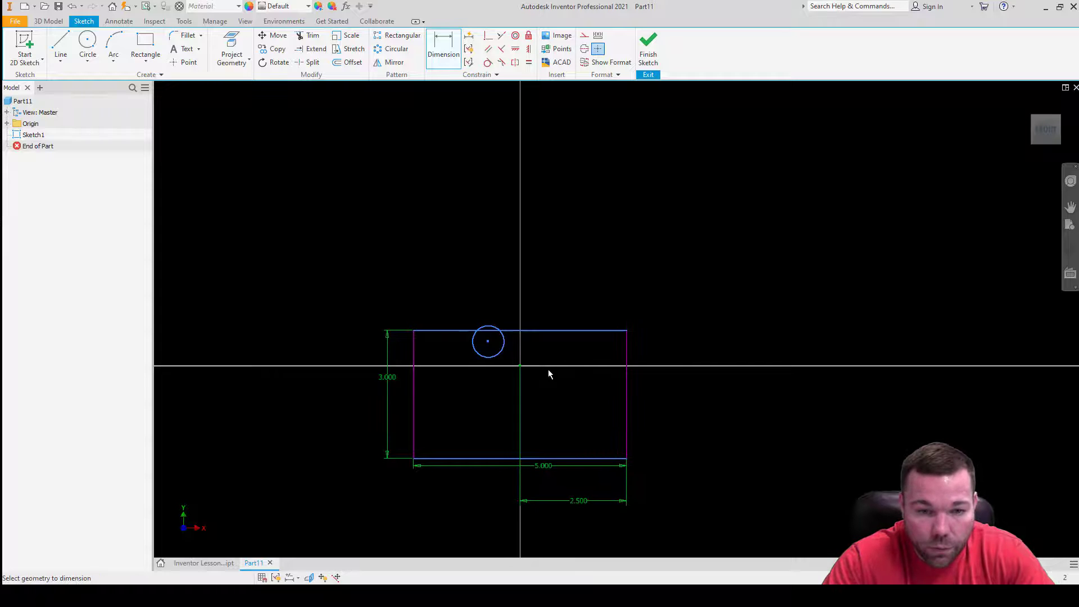
# Dimension the vertical distance from the origin to the rectangle's top side as 1.5 in, placed beside the rectangle
pyautogui.click(613, 332)
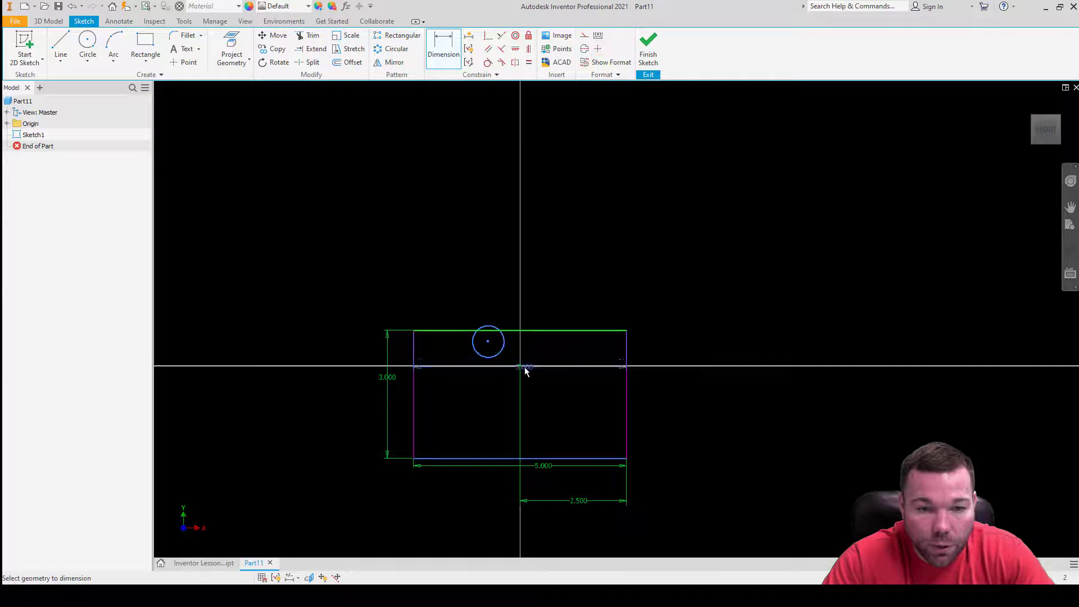
pyautogui.click(524, 365)
pyautogui.click(676, 345)
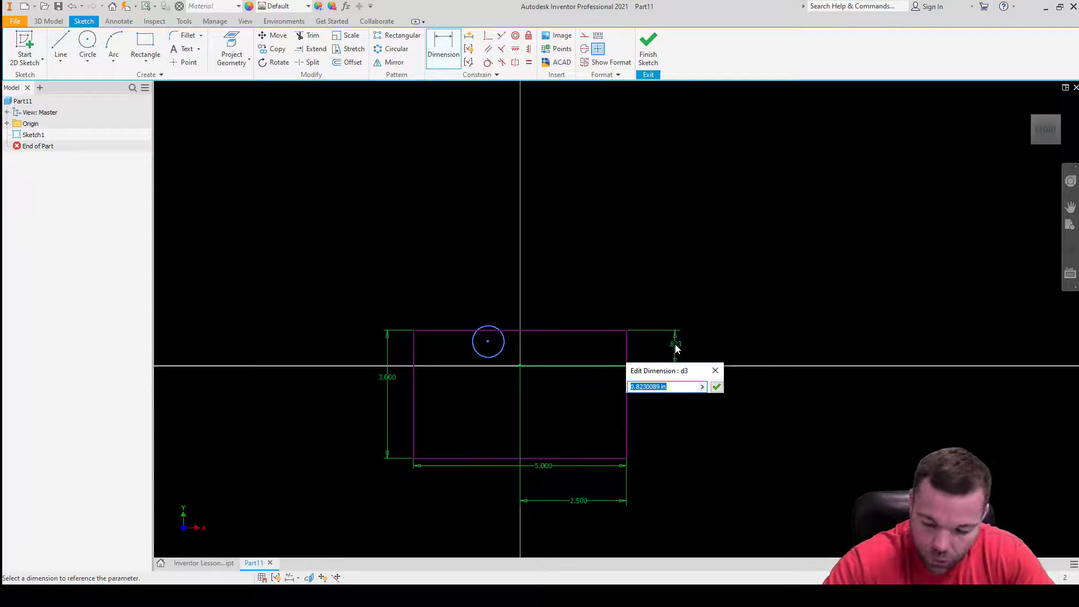
pyautogui.write('1.5')
pyautogui.press('Return')
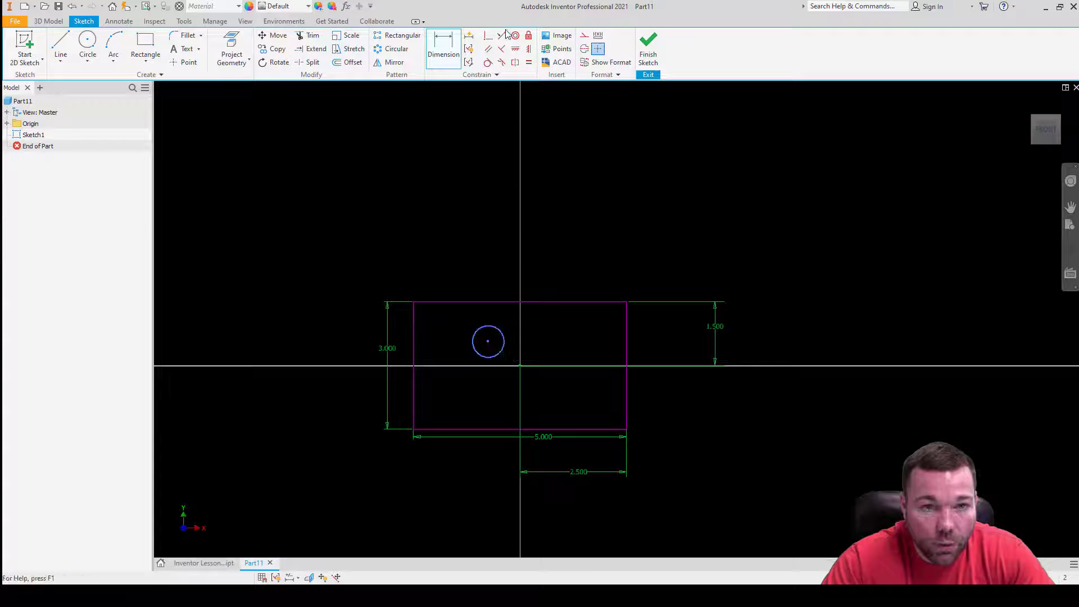
# Constrain the circle's center coincident with the sketch origin
pyautogui.click(488, 35)
pyautogui.click(488, 341)
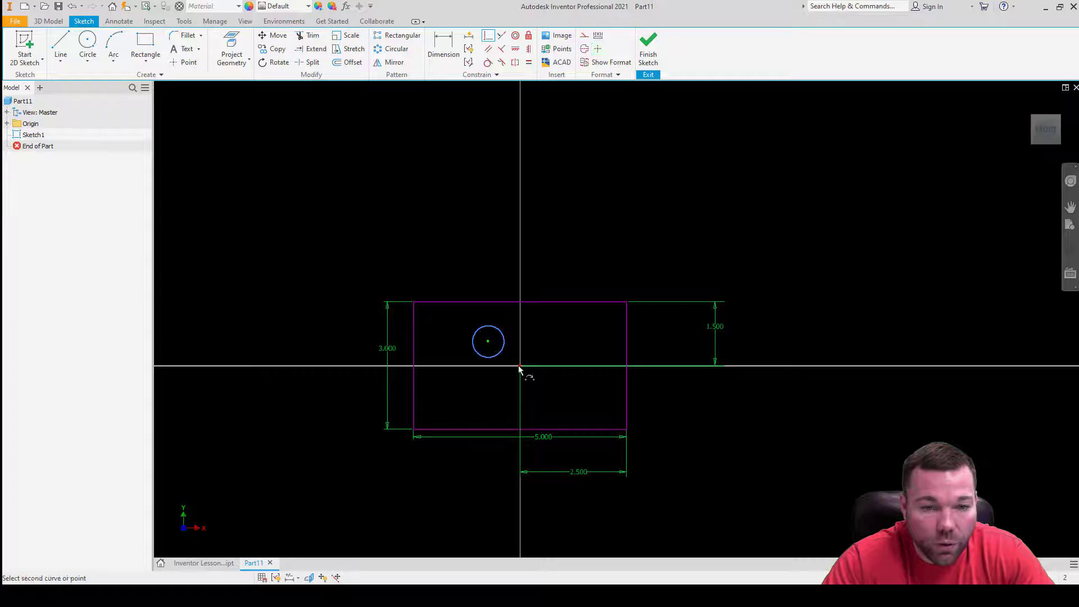
pyautogui.click(519, 367)
# Dimension the circle's diameter as 1.0 in
pyautogui.click(444, 45)
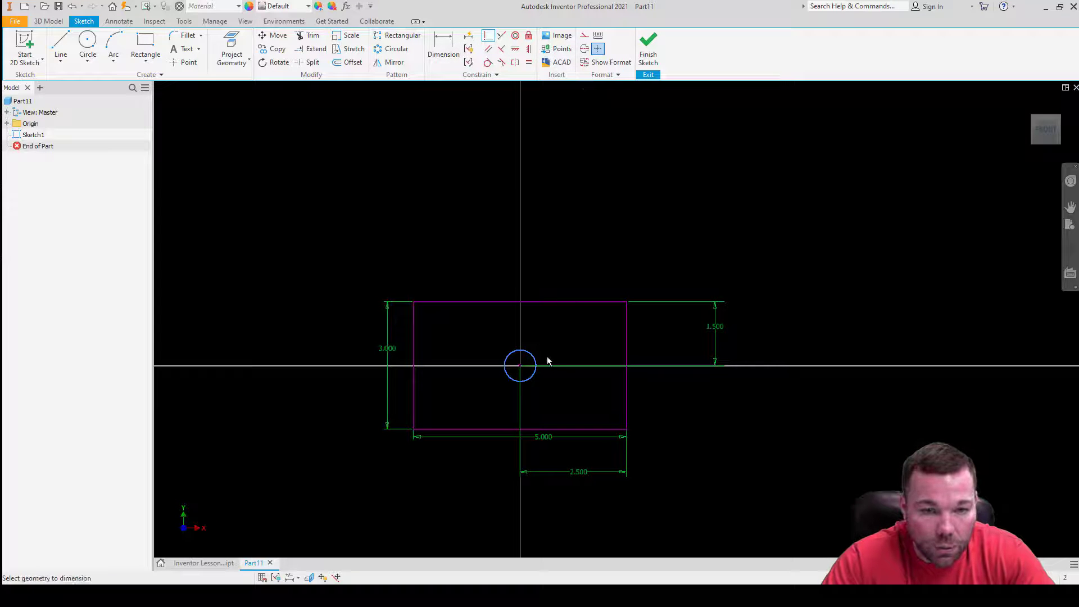
pyautogui.click(545, 359)
pyautogui.click(556, 340)
pyautogui.write('1.')
pyautogui.press('Return')
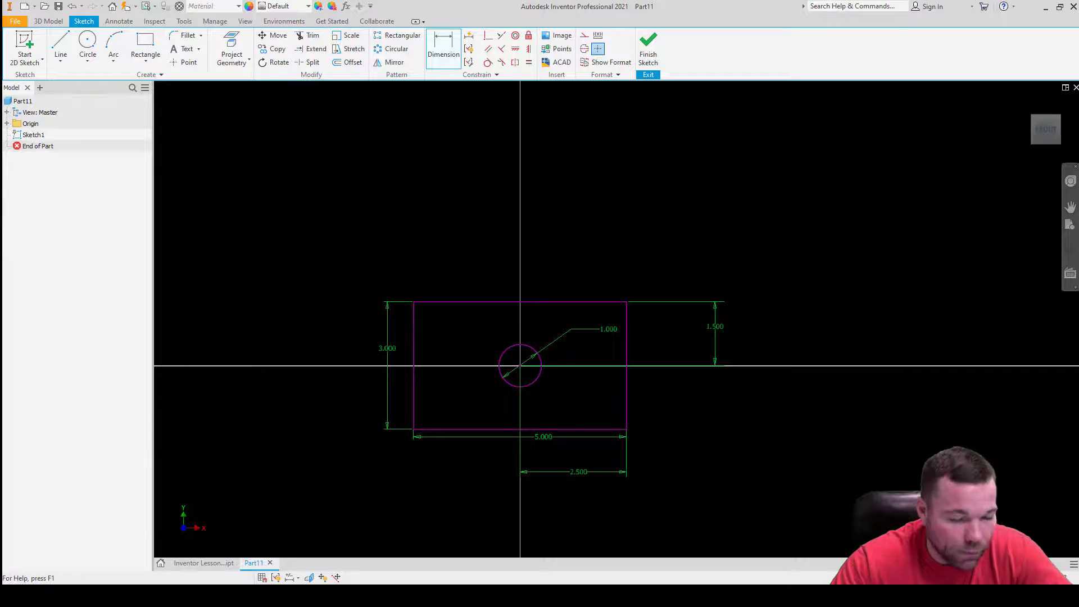
# Set the horizontal origin-to-right-side dimension to the equation d0/2, referencing the rectangle's width dimension
pyautogui.click(550, 437)
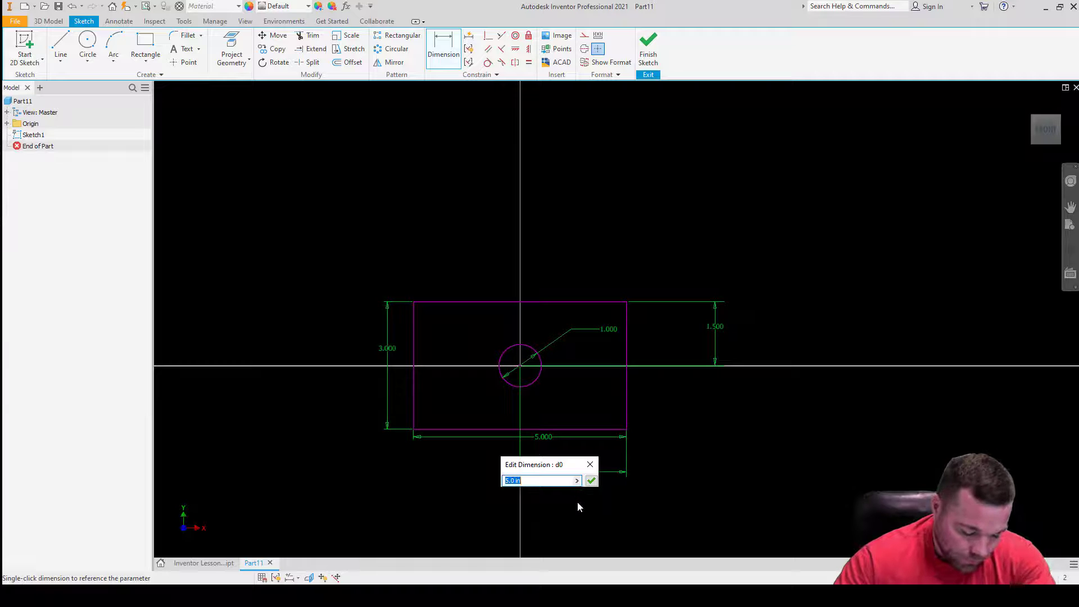
pyautogui.press('Escape')
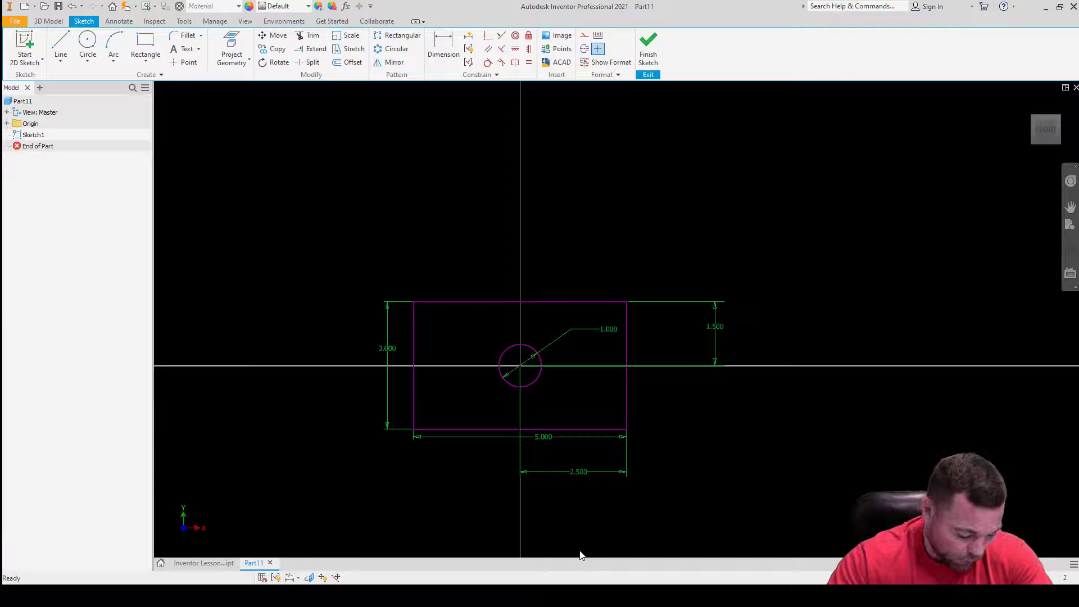
pyautogui.doubleClick(578, 474)
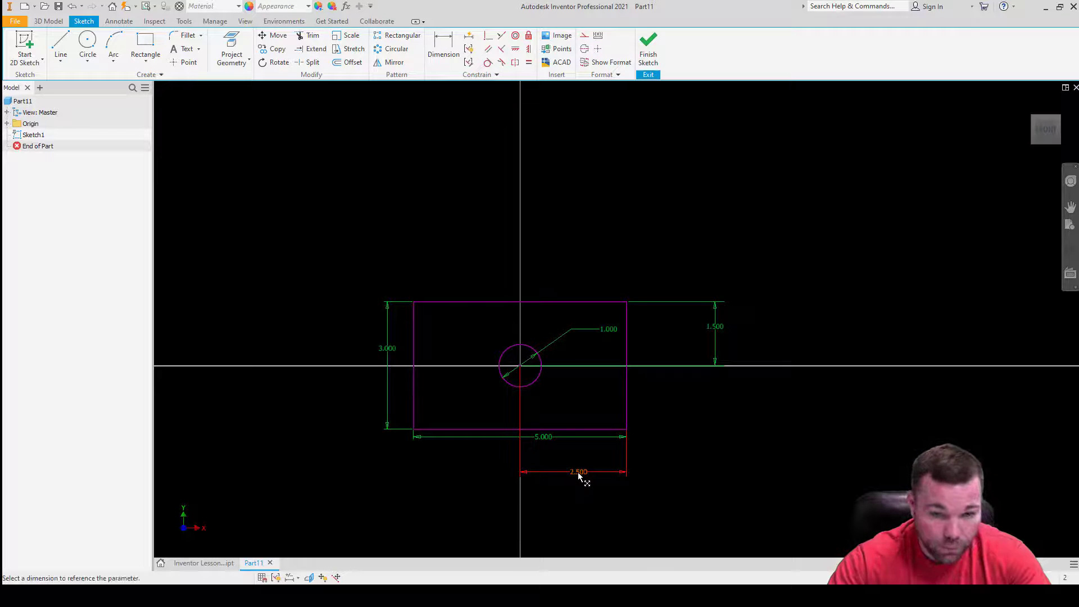
pyautogui.click(572, 514)
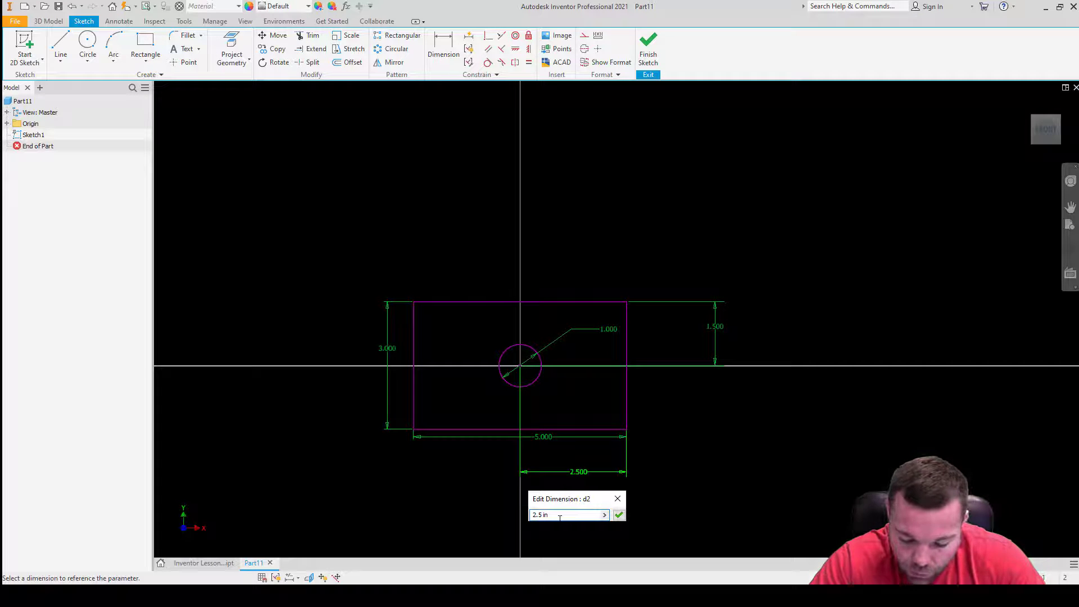
pyautogui.hotkey('ctrl', 'a')
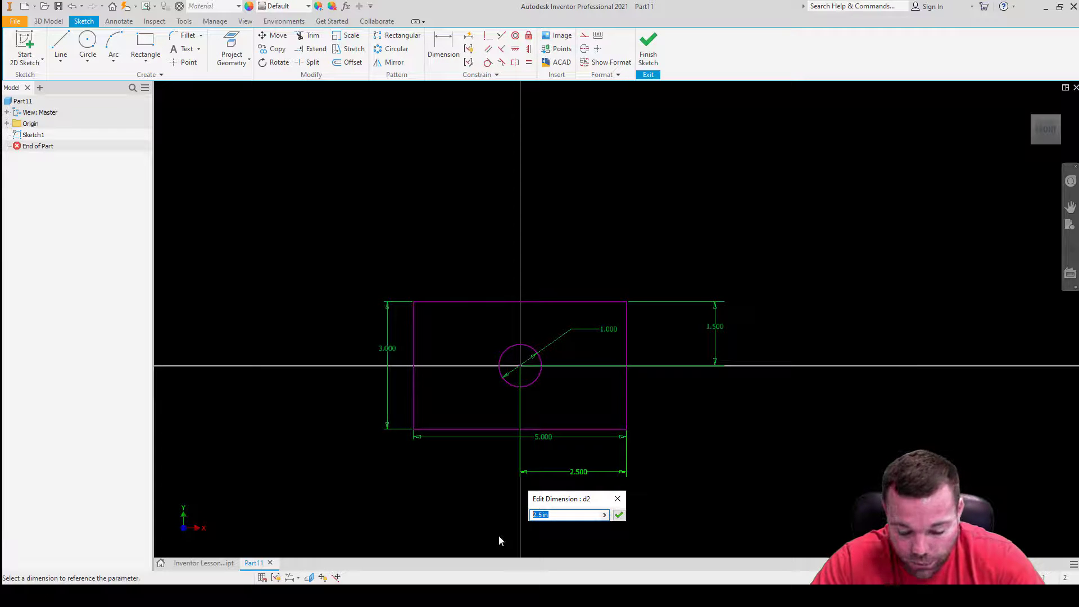
pyautogui.click(540, 443)
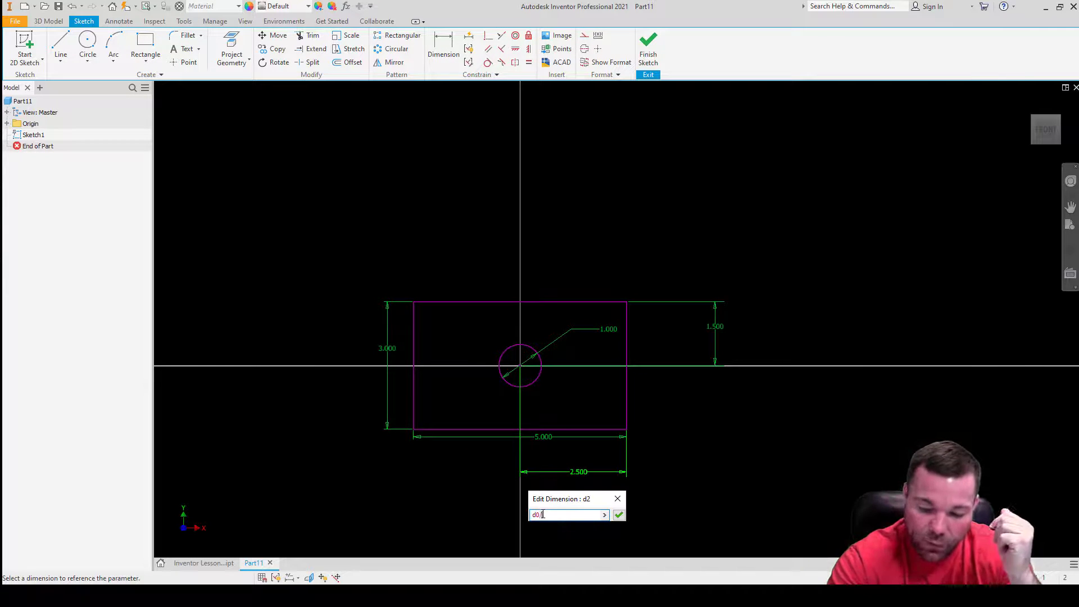
pyautogui.write('/2')
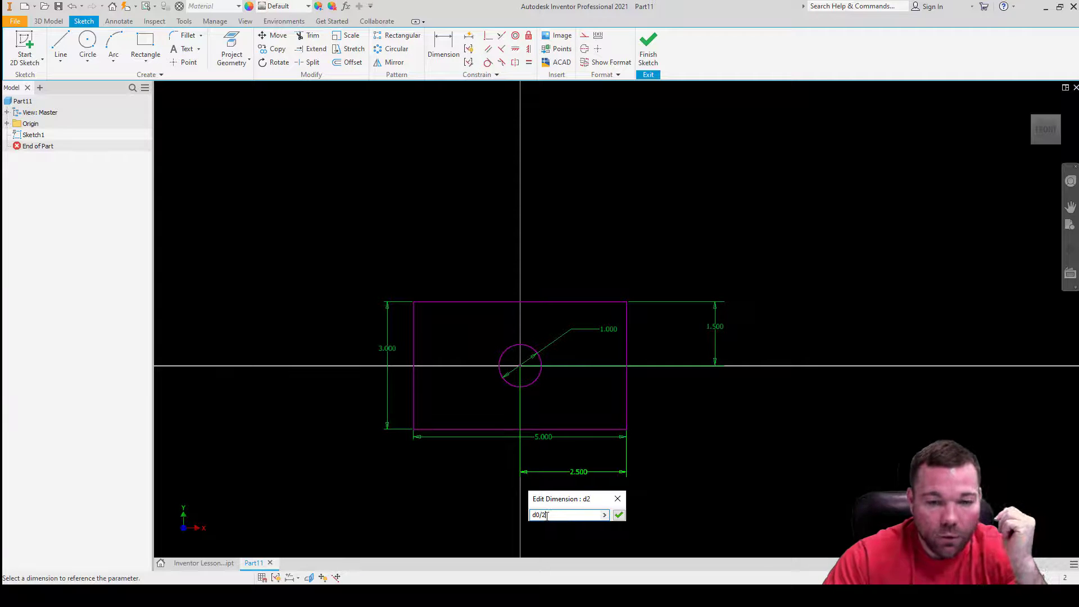
pyautogui.click(542, 439)
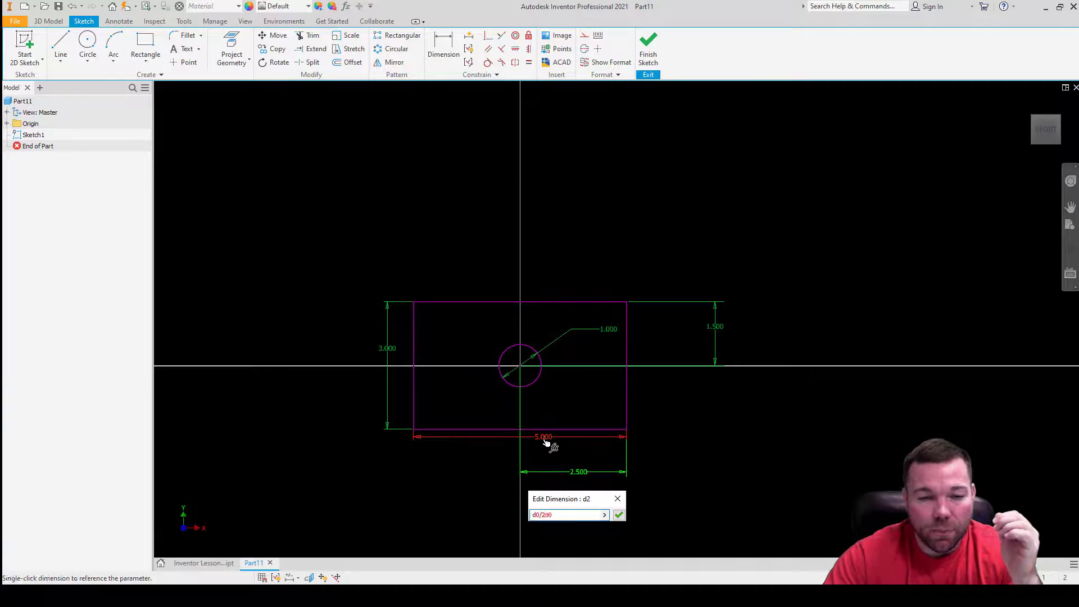
pyautogui.press('BackSpace')
pyautogui.press('BackSpace')
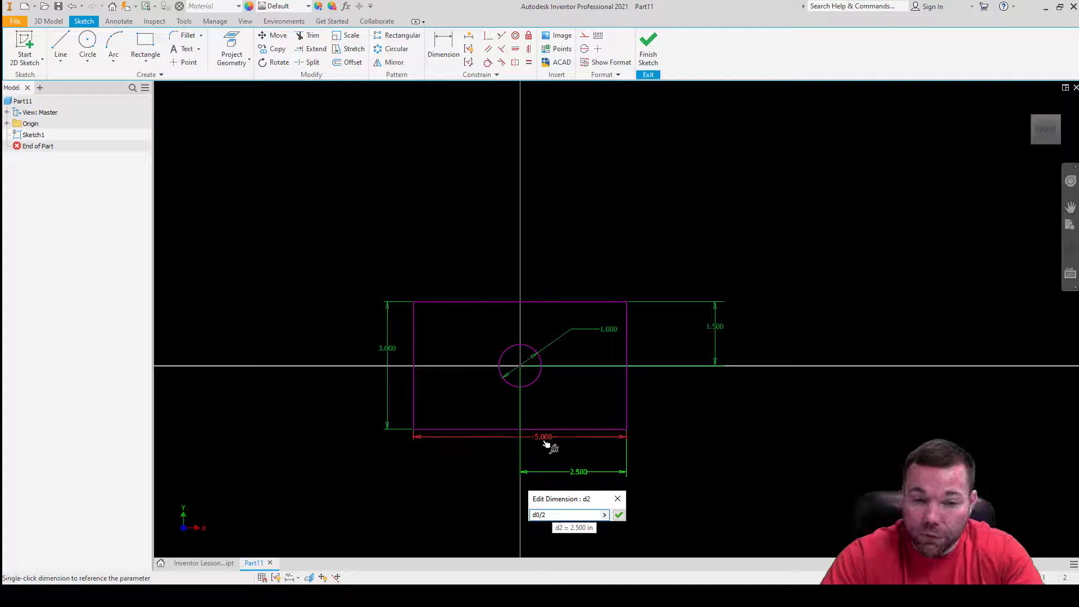
pyautogui.click(616, 515)
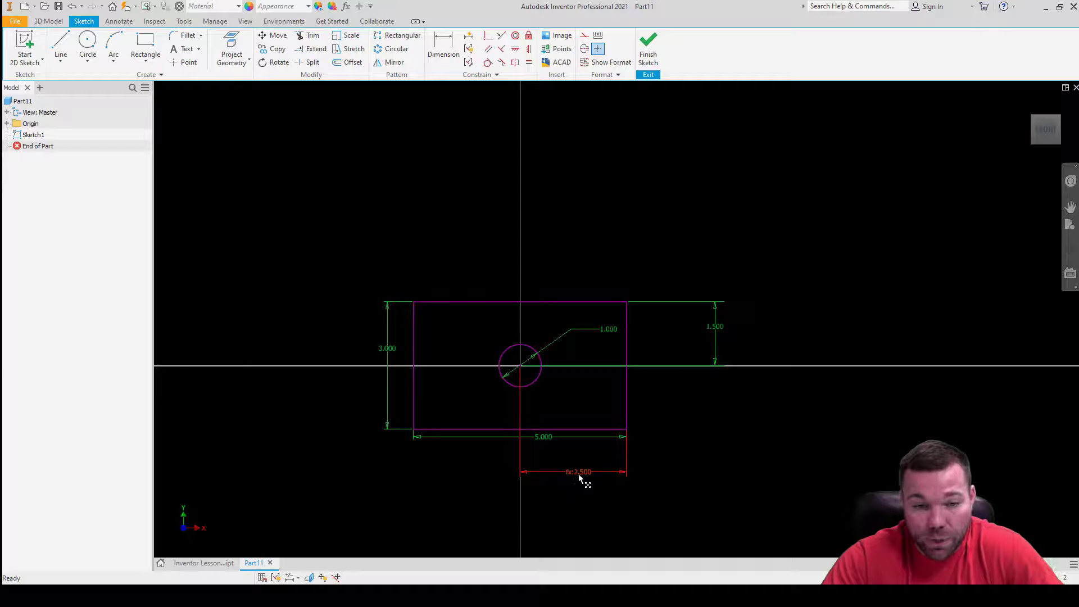
# Reposition the horizontal dimensions below the rectangle and move the vertical origin dimension closer to its right side
pyautogui.moveTo(578, 474); pyautogui.dragTo(545, 464)
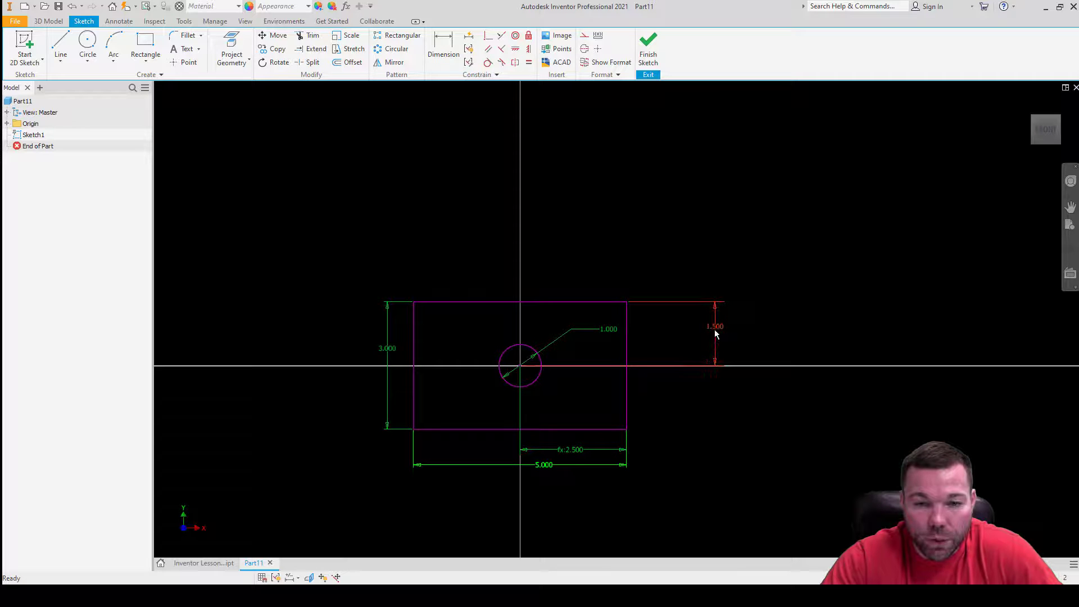
pyautogui.moveTo(711, 332); pyautogui.dragTo(659, 328)
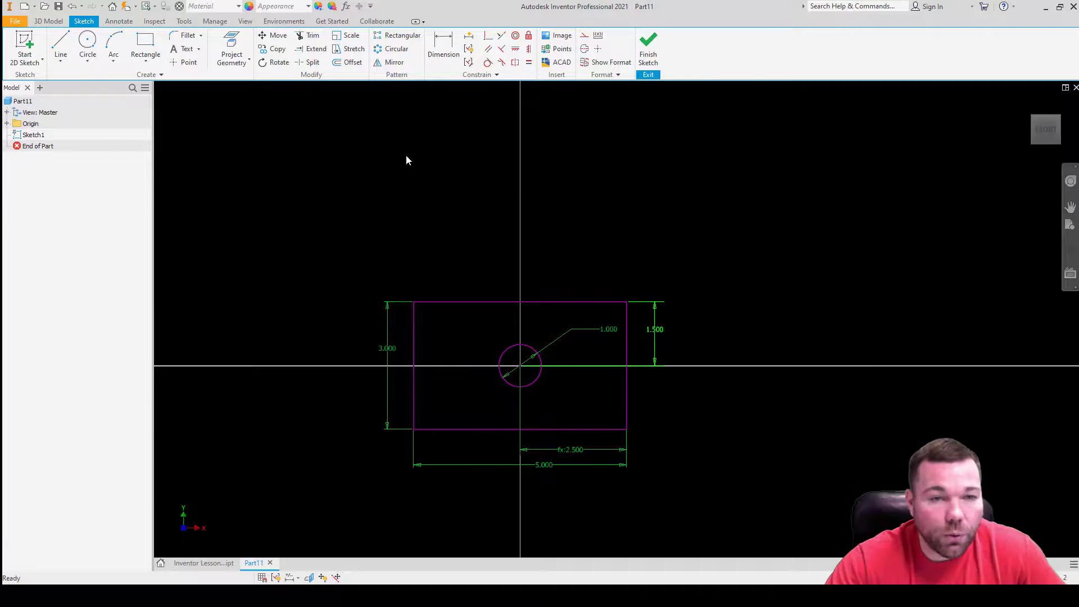
# Show the Parameters table clear of the sketch and set the equation of d3 to d1/2
pyautogui.click(184, 22)
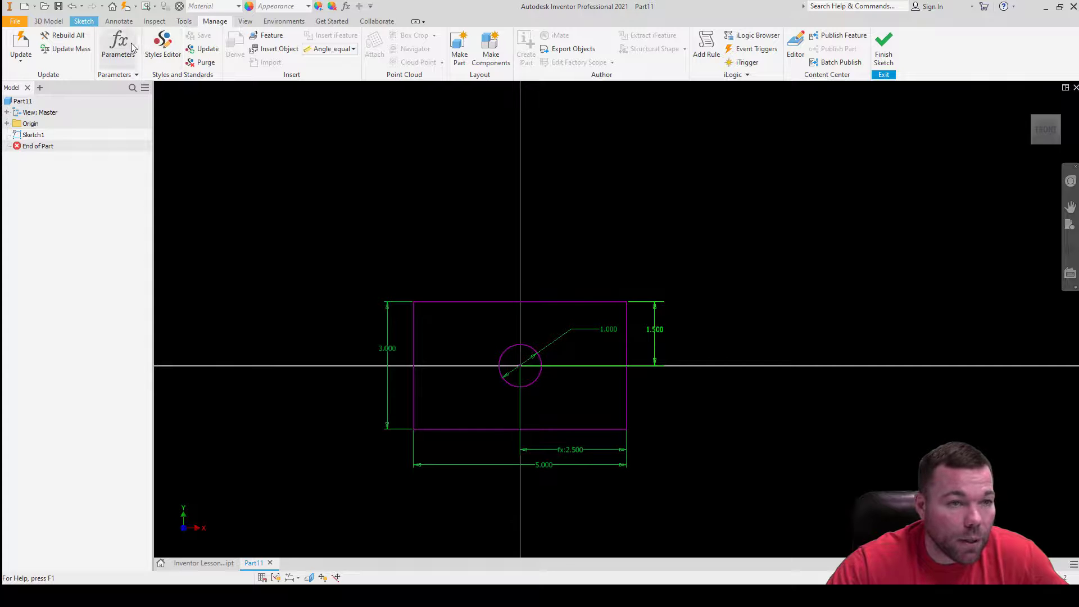
pyautogui.click(132, 47)
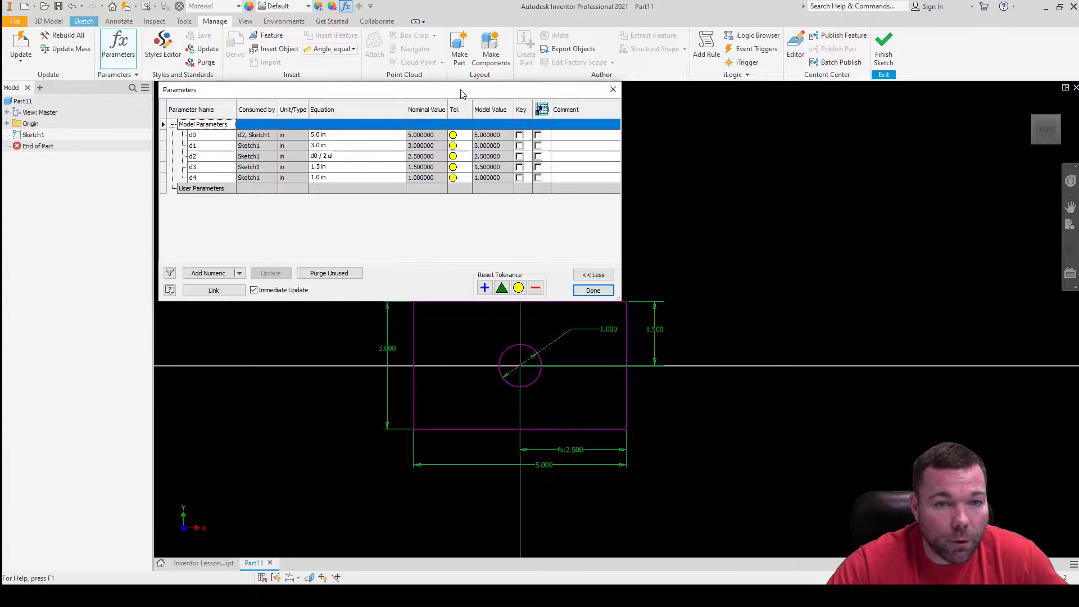
pyautogui.moveTo(461, 93); pyautogui.dragTo(354, 83)
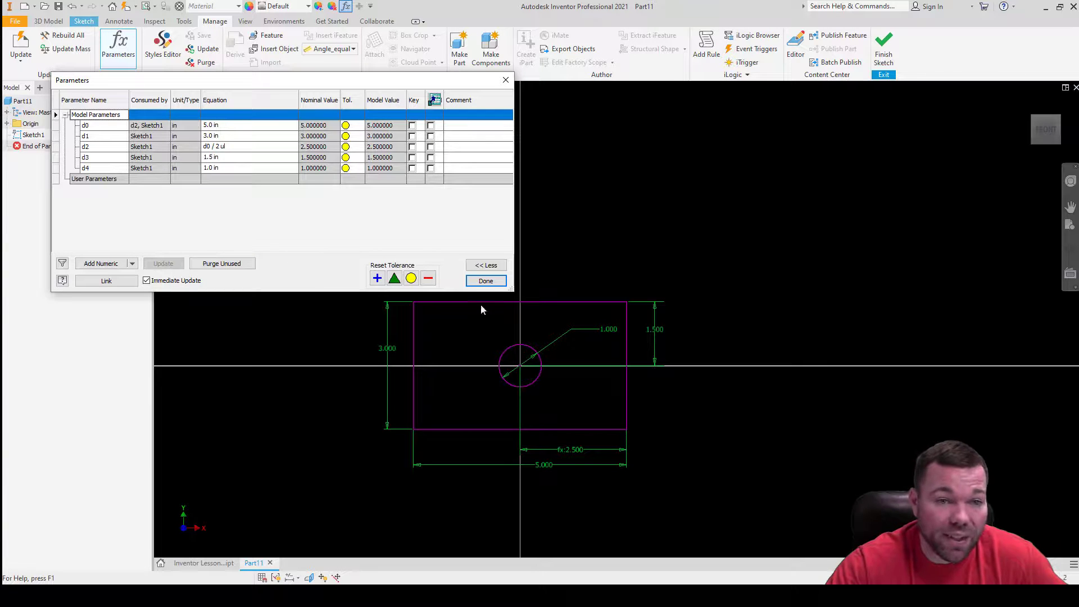
pyautogui.moveTo(511, 290); pyautogui.dragTo(351, 362)
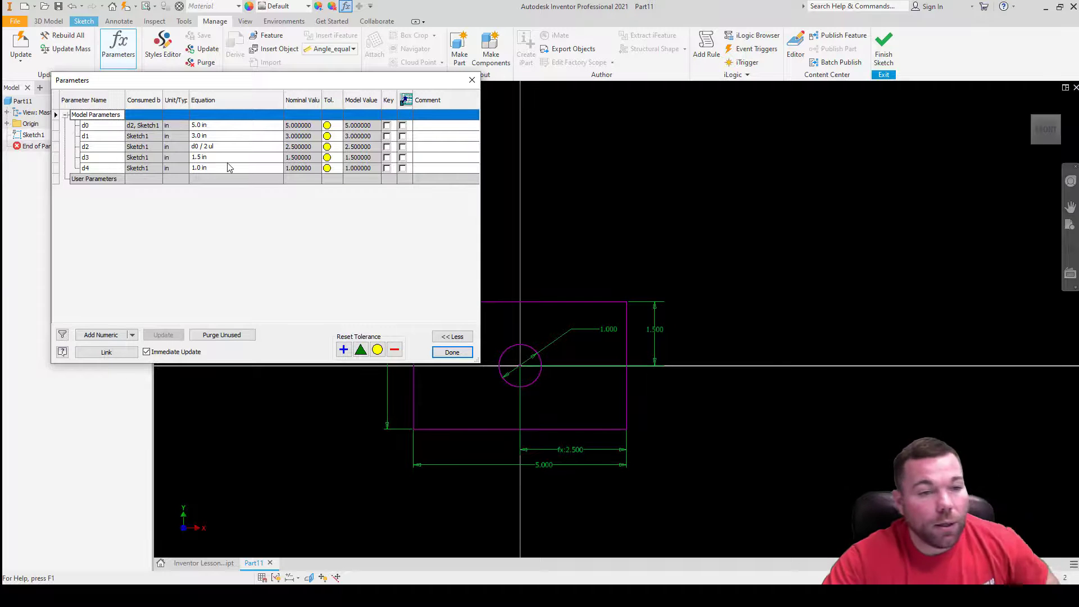
pyautogui.click(200, 160)
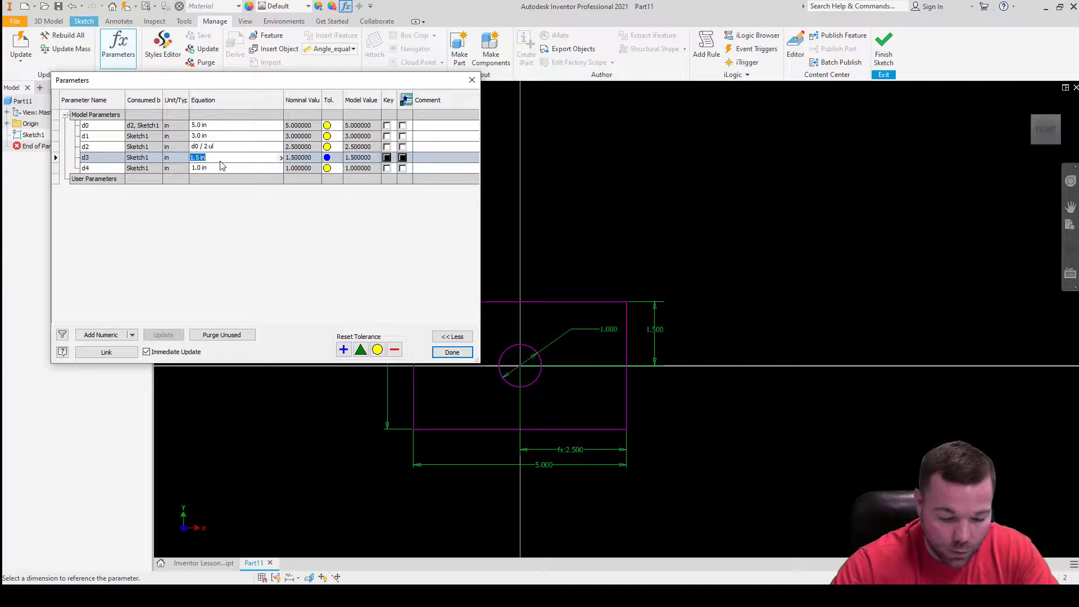
pyautogui.write('d1')
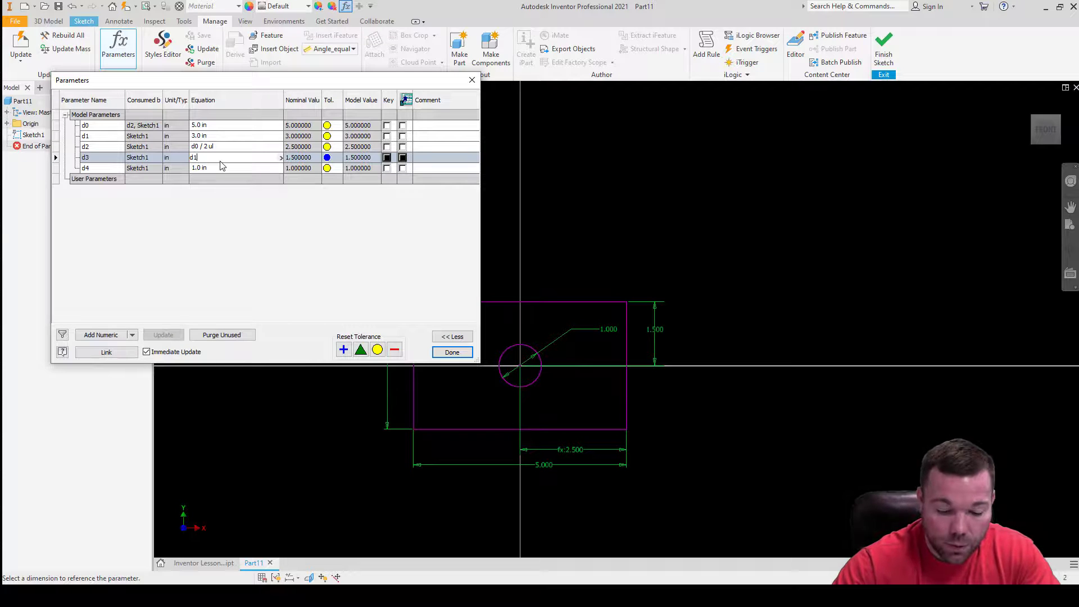
pyautogui.write('/')
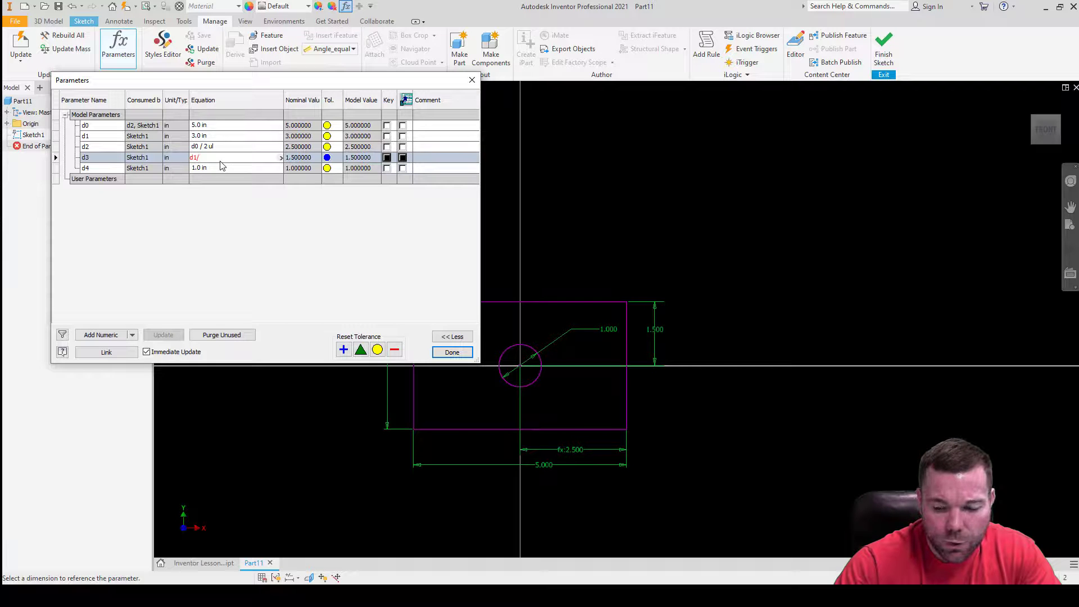
pyautogui.write('2')
pyautogui.press('Return')
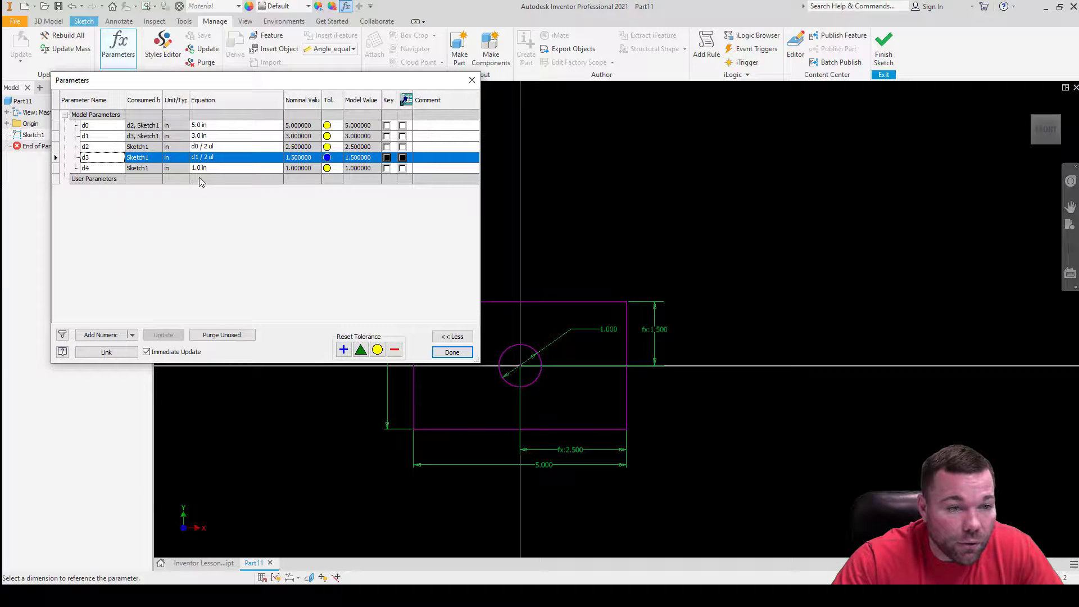
pyautogui.click(213, 158)
pyautogui.click(216, 168)
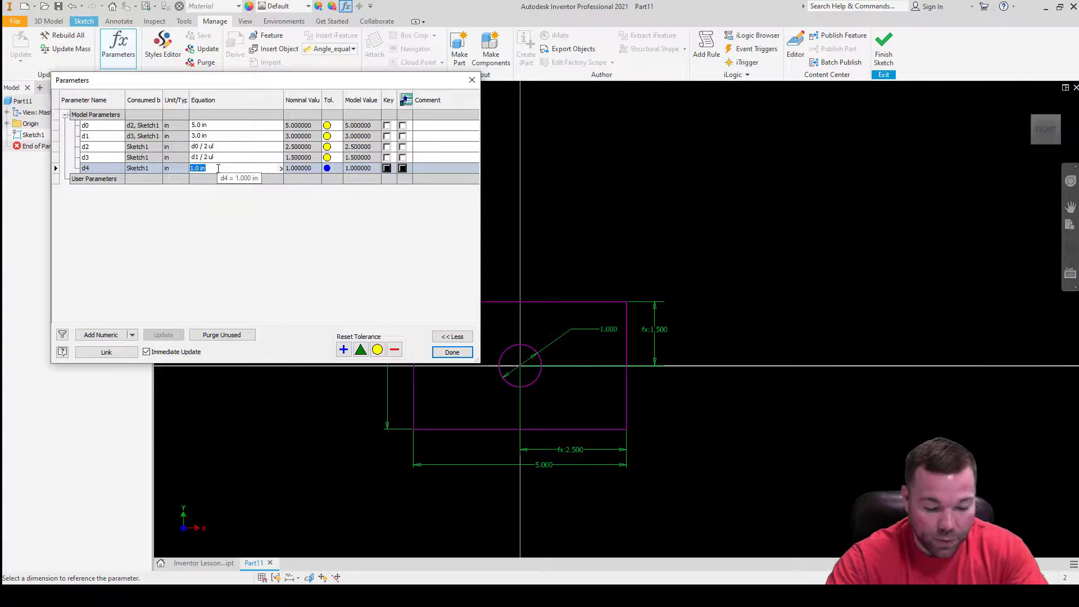
pyautogui.write('d1/')
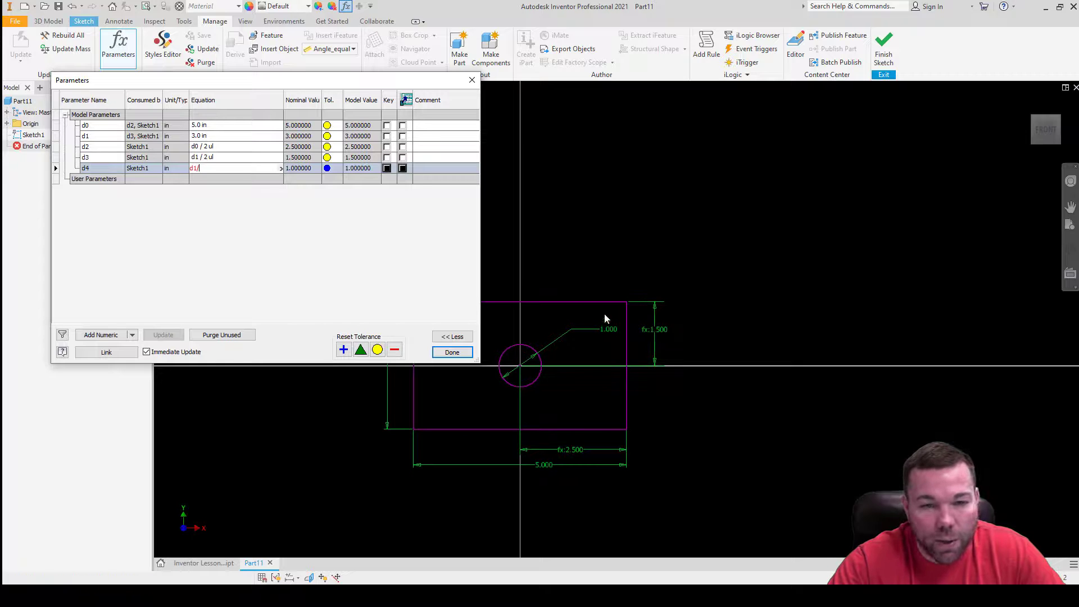
pyautogui.click(224, 158)
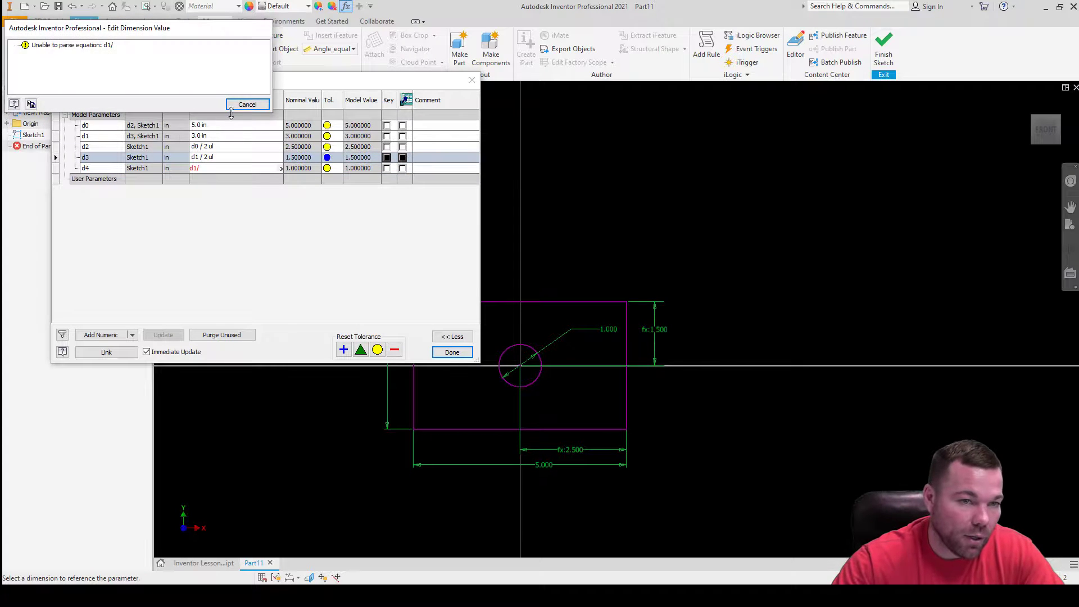
pyautogui.click(247, 106)
# Set the equation of d4, the circle's diameter, to d1/3 and close the Parameters table
pyautogui.click(210, 167)
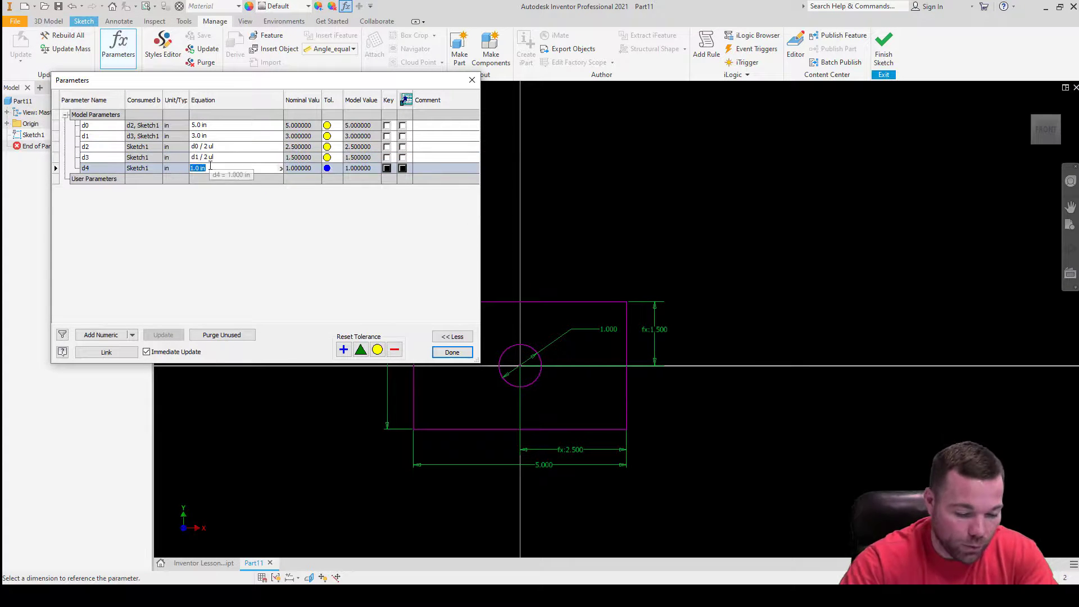
pyautogui.write('d1')
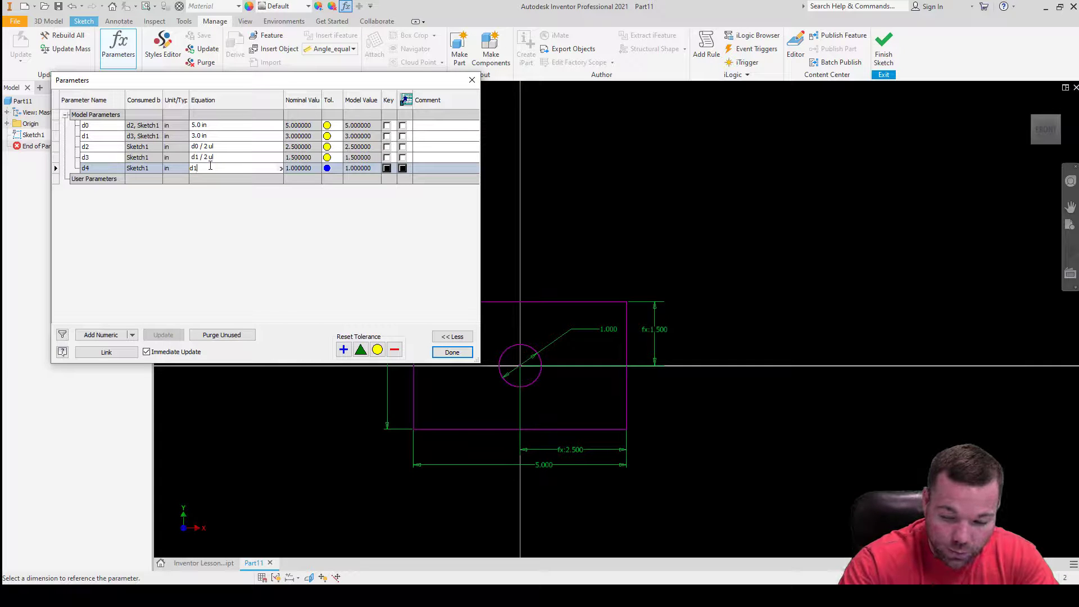
pyautogui.write('/3')
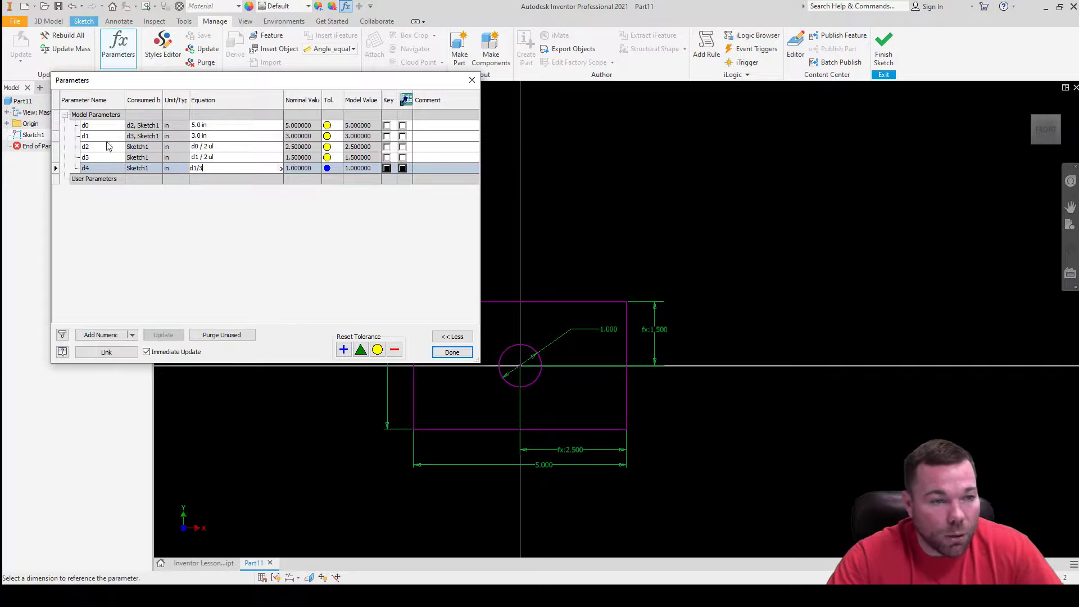
pyautogui.click(267, 212)
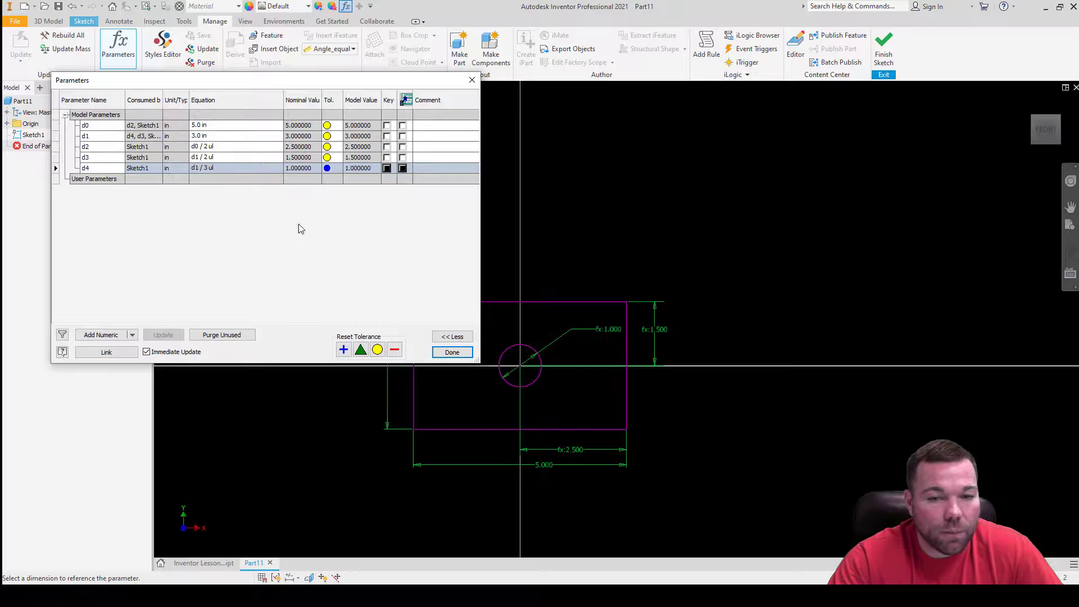
pyautogui.click(453, 353)
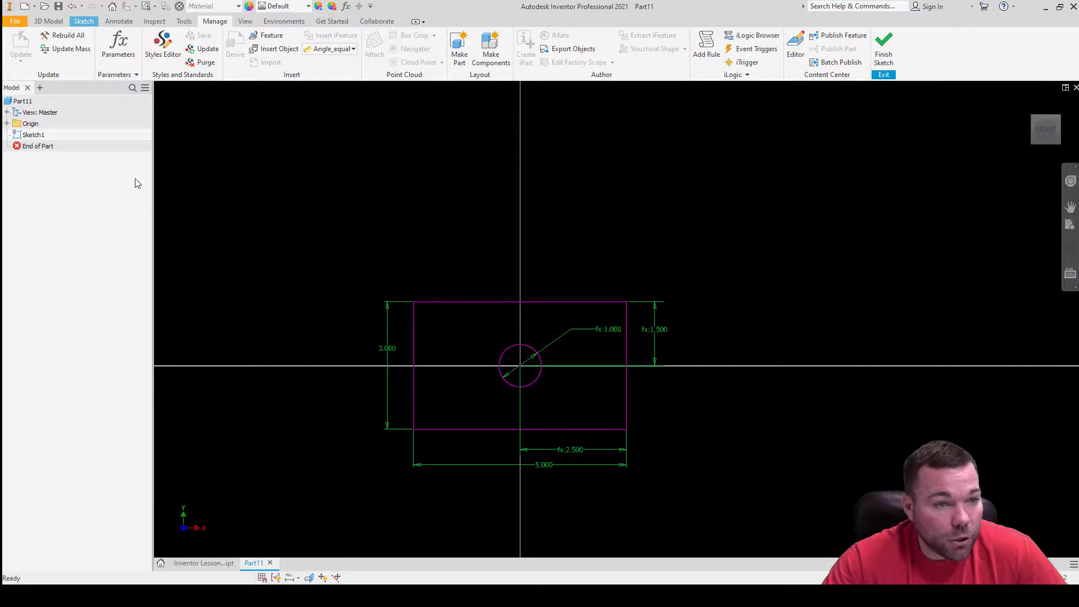
pyautogui.doubleClick(553, 342)
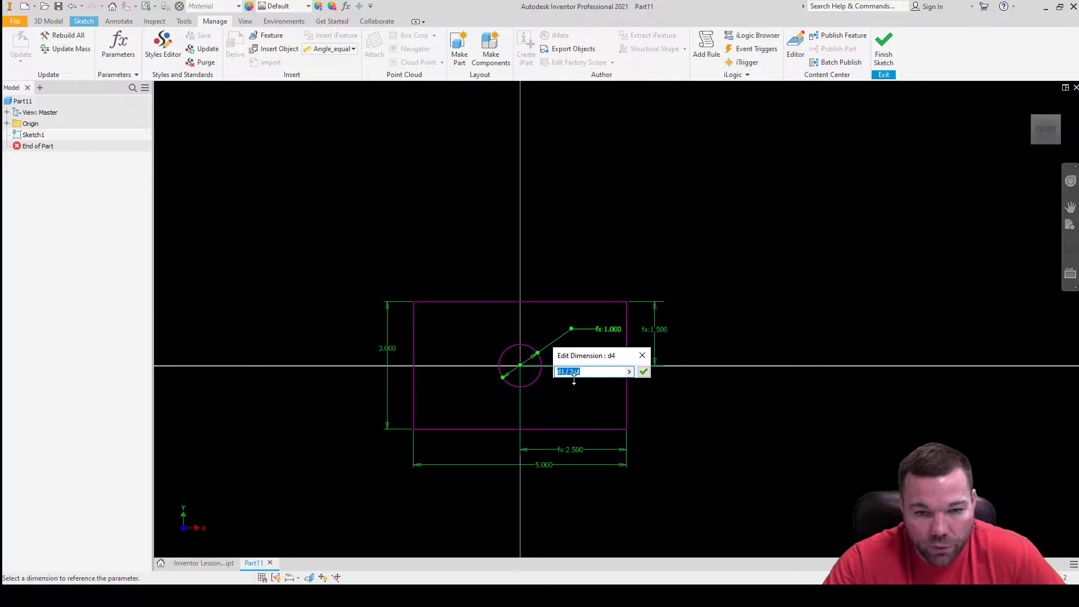
pyautogui.click(642, 355)
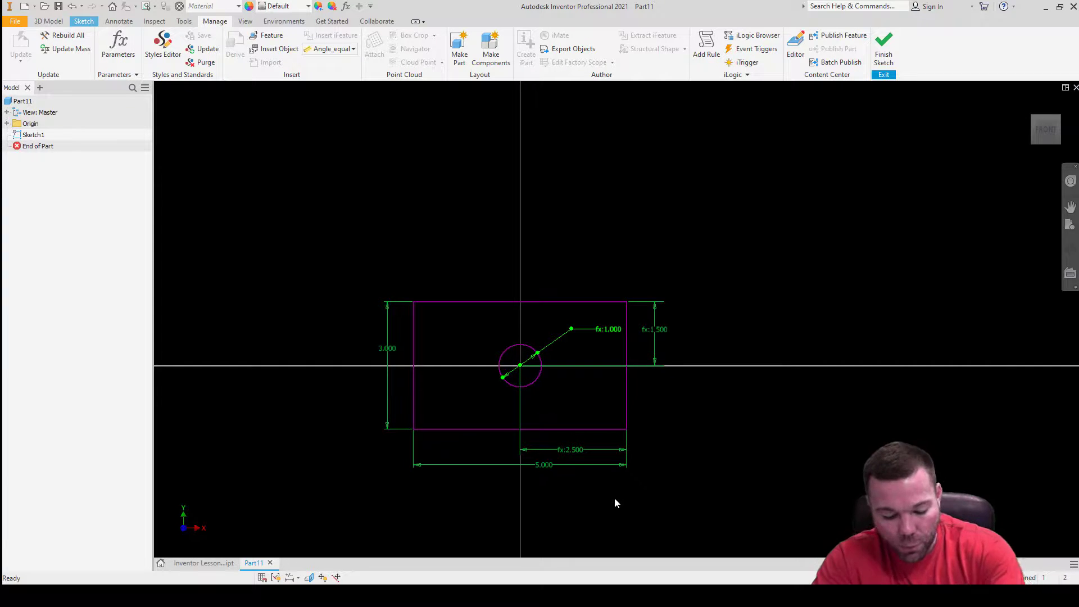
# Set the rectangle's overall height to 3.6 in and its overall width to 6 in
pyautogui.doubleClick(388, 353)
pyautogui.write('3.6')
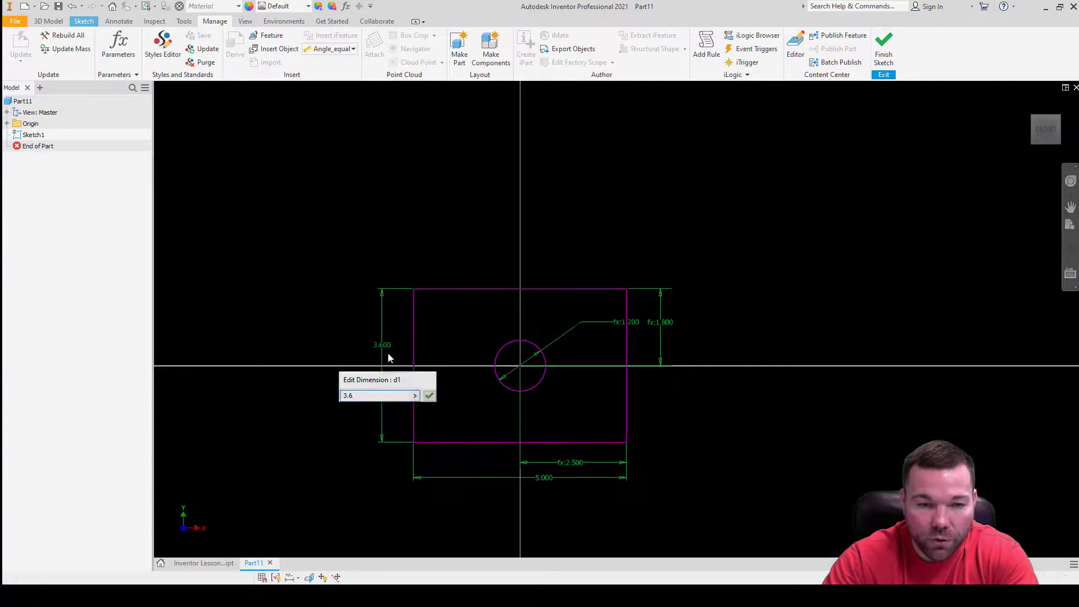
pyautogui.press('Return')
pyautogui.doubleClick(543, 480)
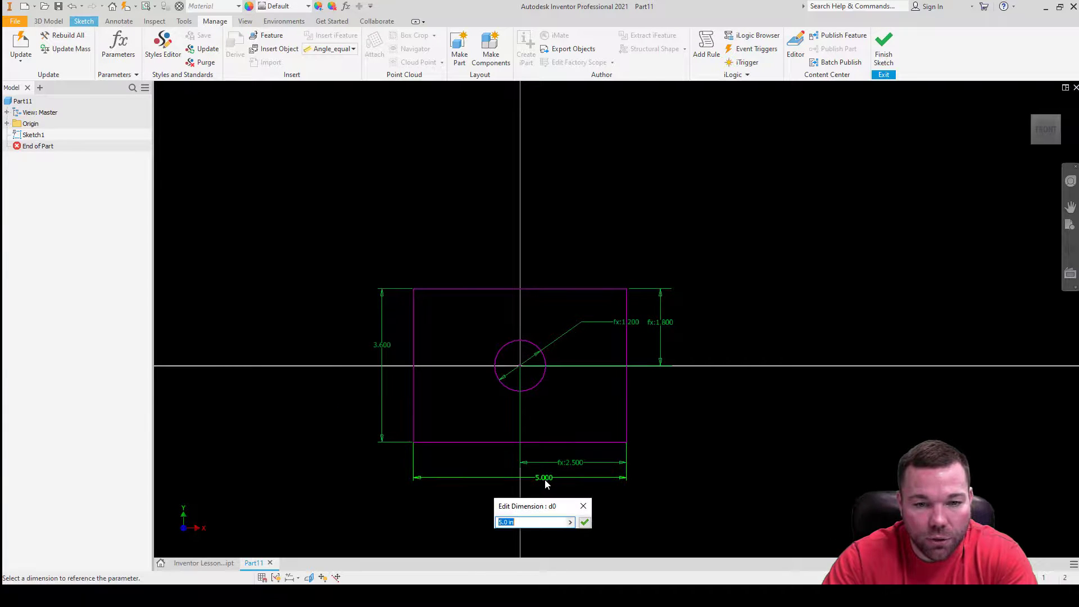
pyautogui.write('6.')
pyautogui.press('Return')
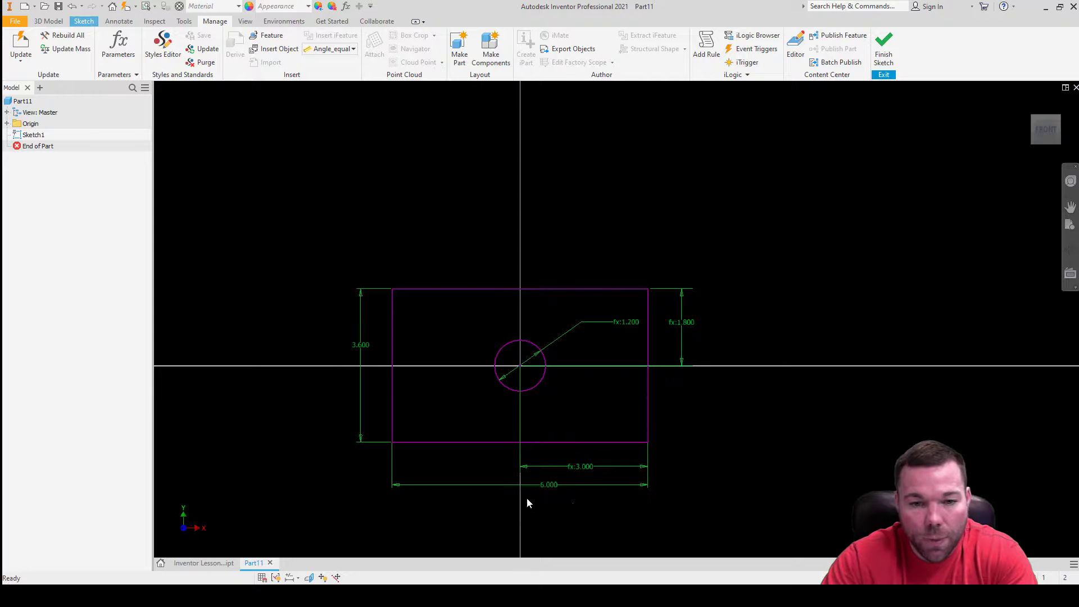
pyautogui.scroll(-3, 612, 360)
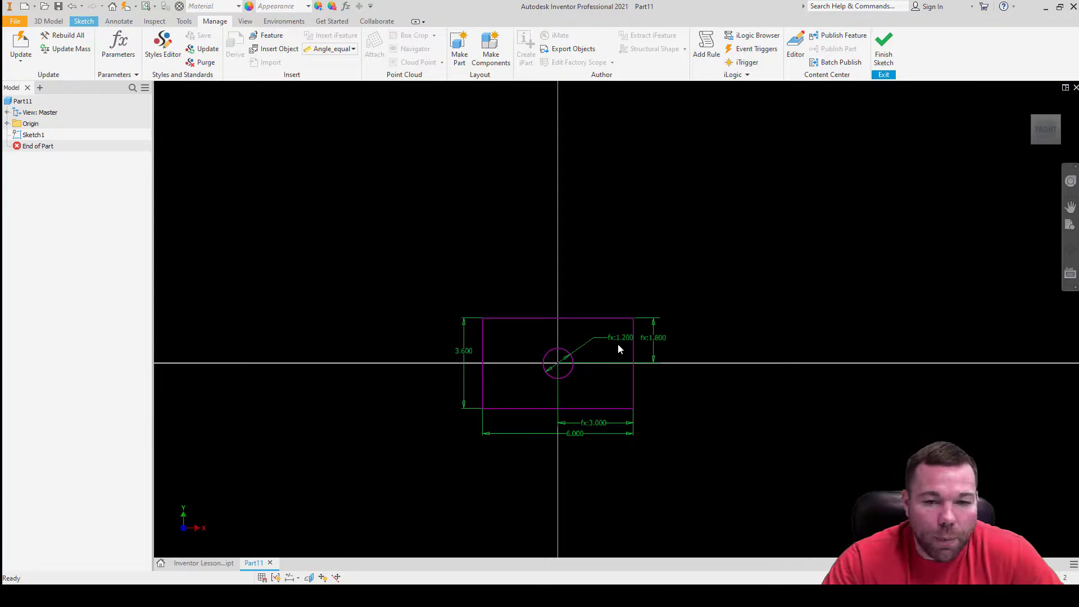
pyautogui.scroll(3, 621, 346)
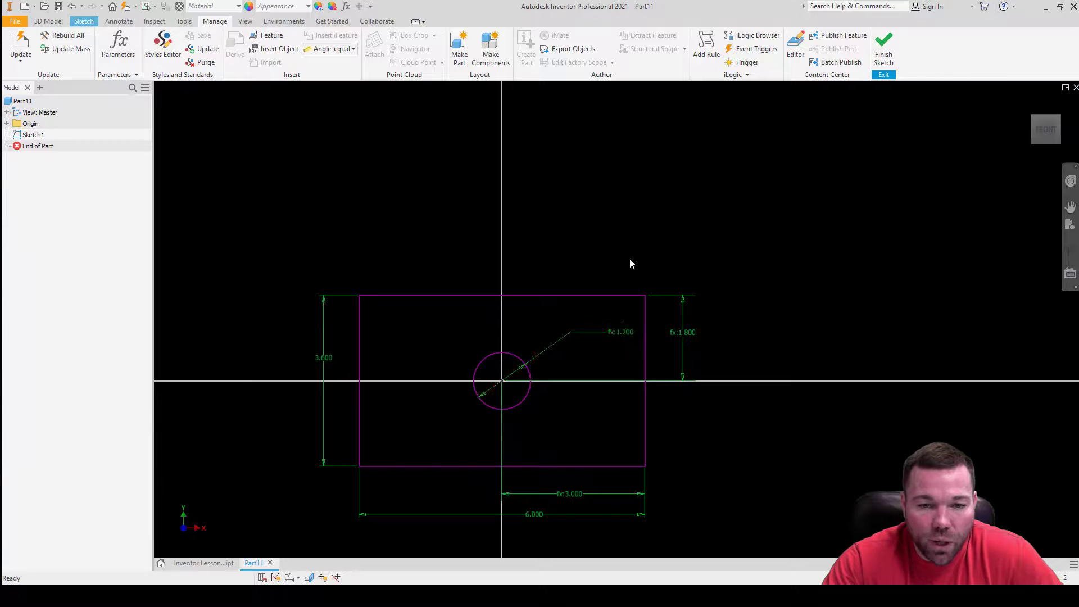
pyautogui.scroll(-3, 628, 261)
pyautogui.scroll(3, 605, 335)
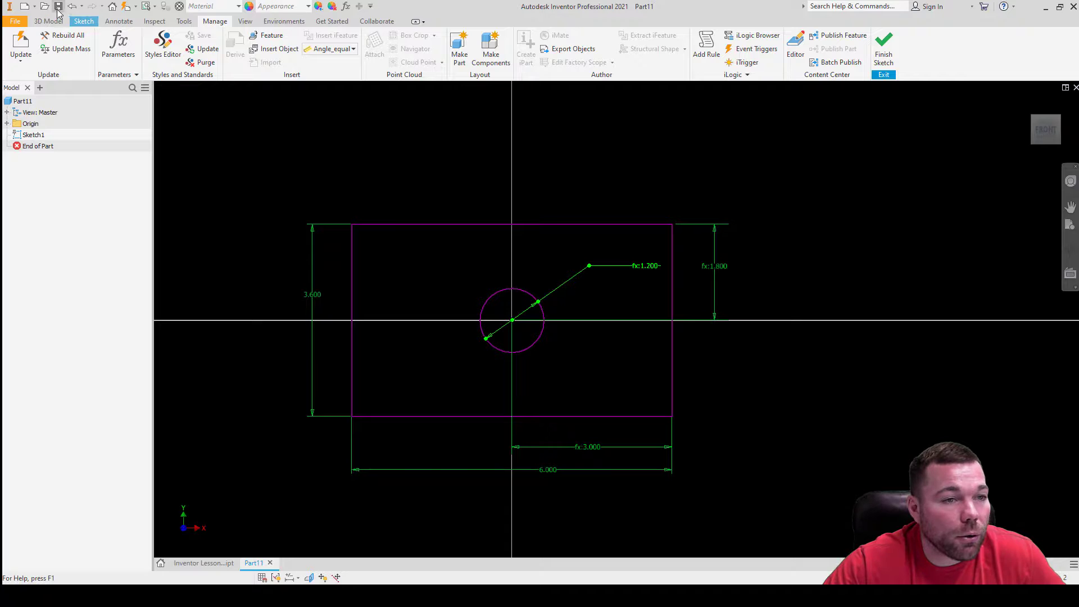
pyautogui.click(15, 26)
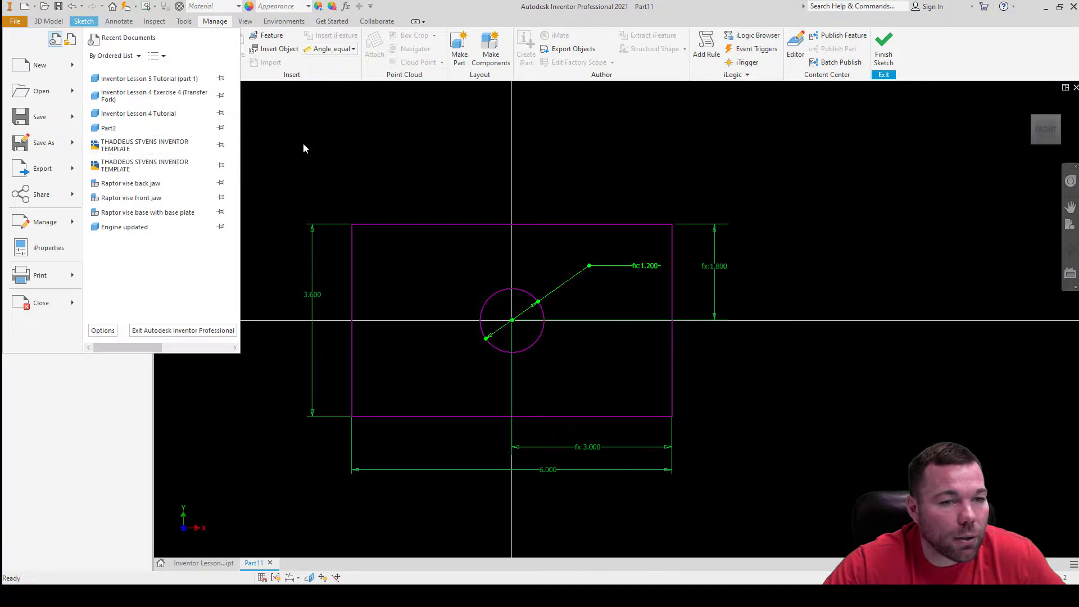
pyautogui.click(308, 136)
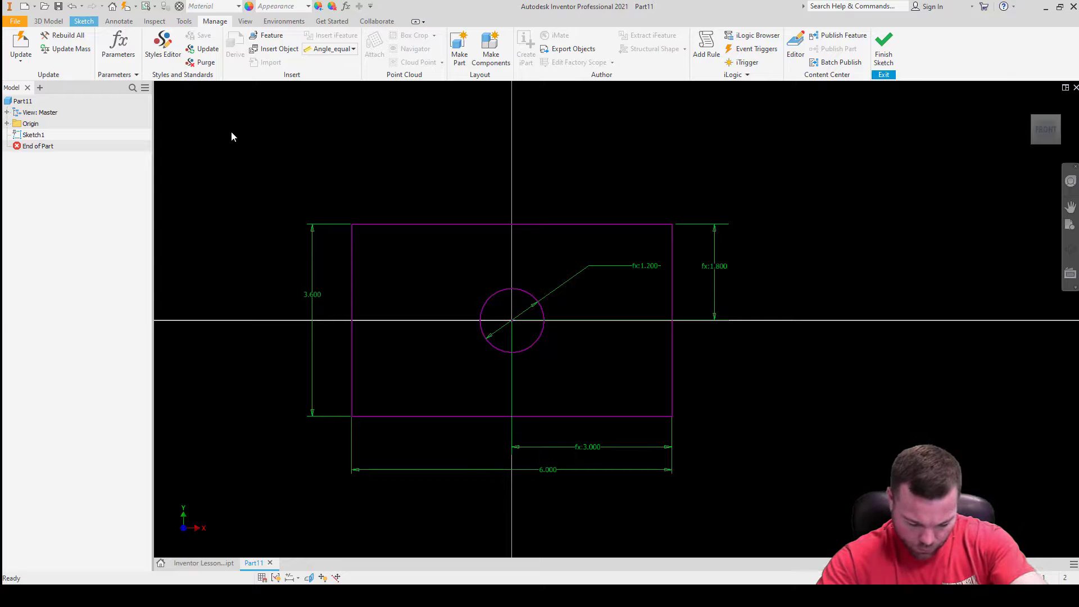
# Extrude the rectangular profile surrounding the circle 0.25 in, leaving the circle as a through hole
pyautogui.click(66, 22)
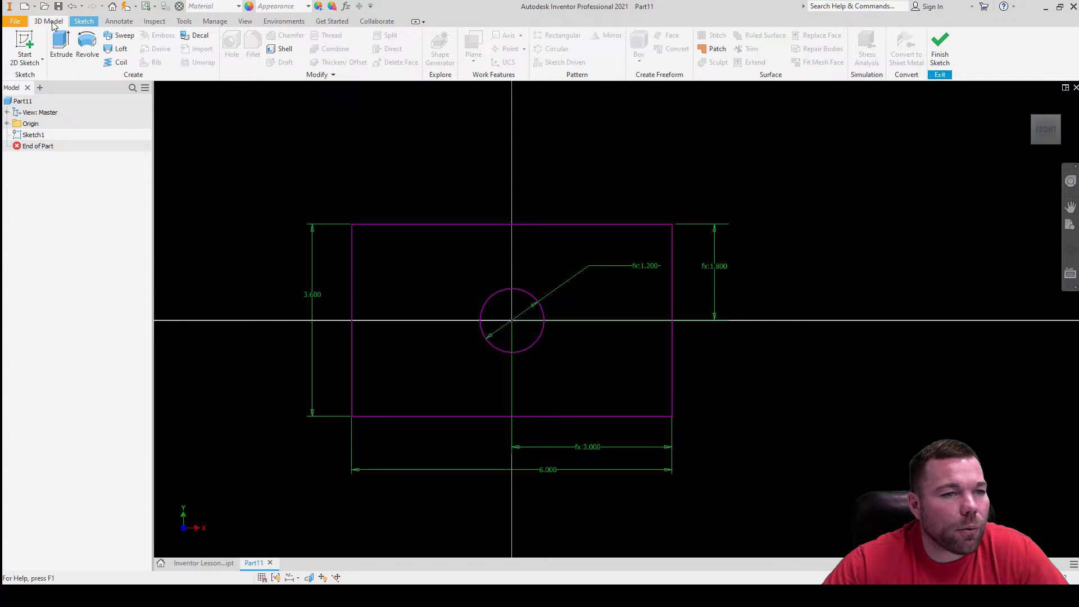
pyautogui.click(63, 50)
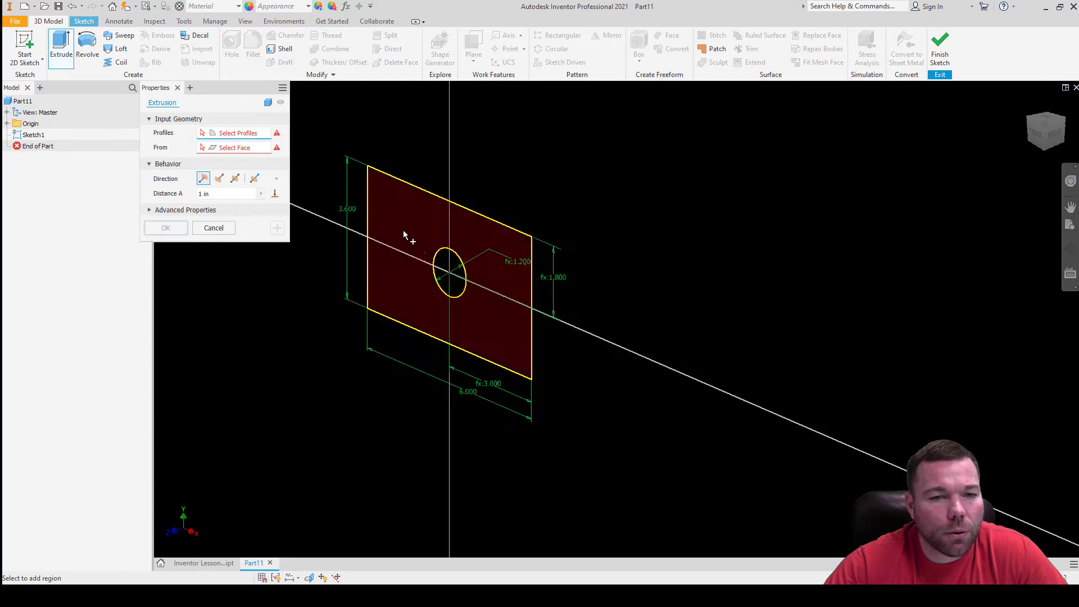
pyautogui.click(403, 231)
pyautogui.press('Return')
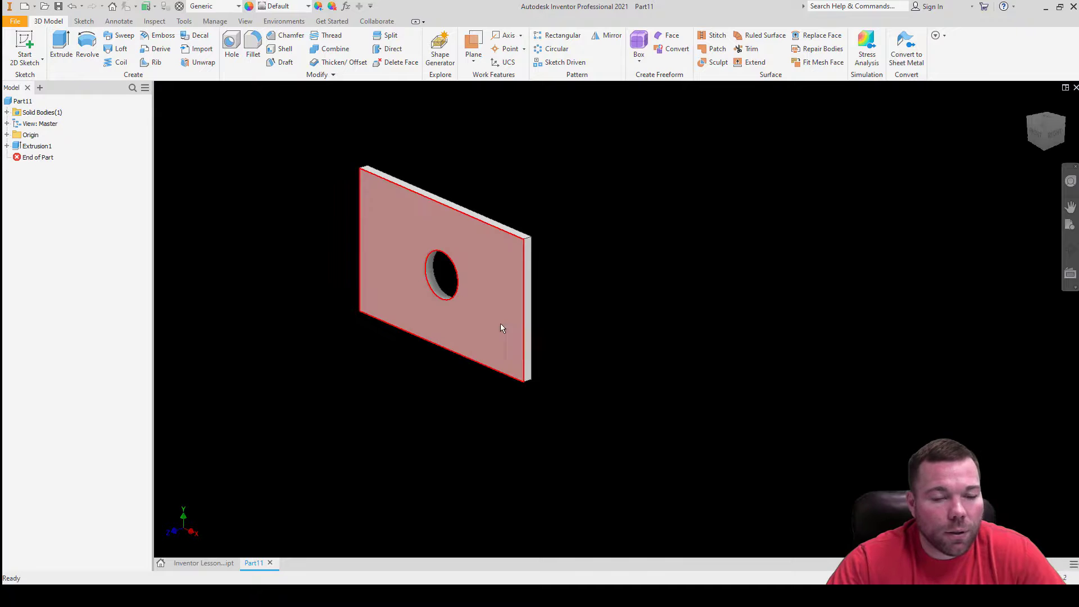
pyautogui.scroll(-3, 472, 256)
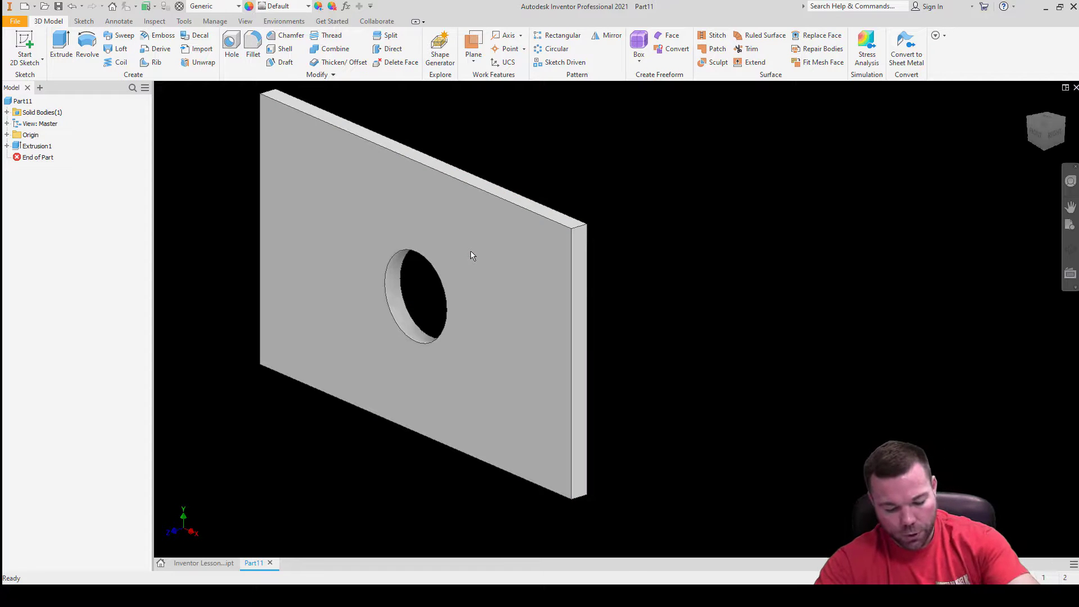
pyautogui.moveTo(471, 252)
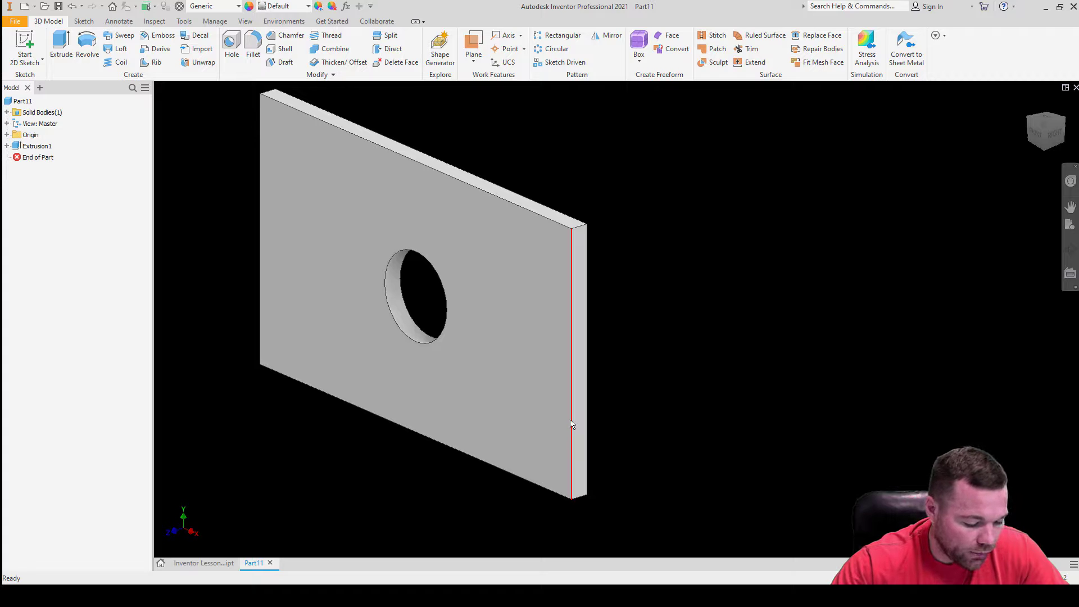
pyautogui.click(185, 23)
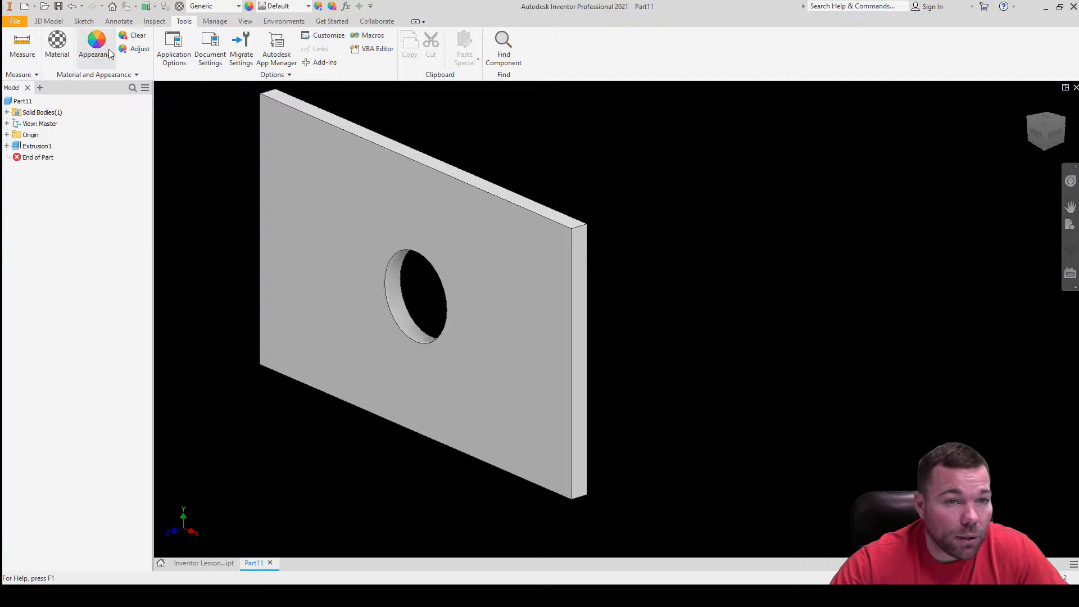
pyautogui.click(218, 24)
pyautogui.click(247, 24)
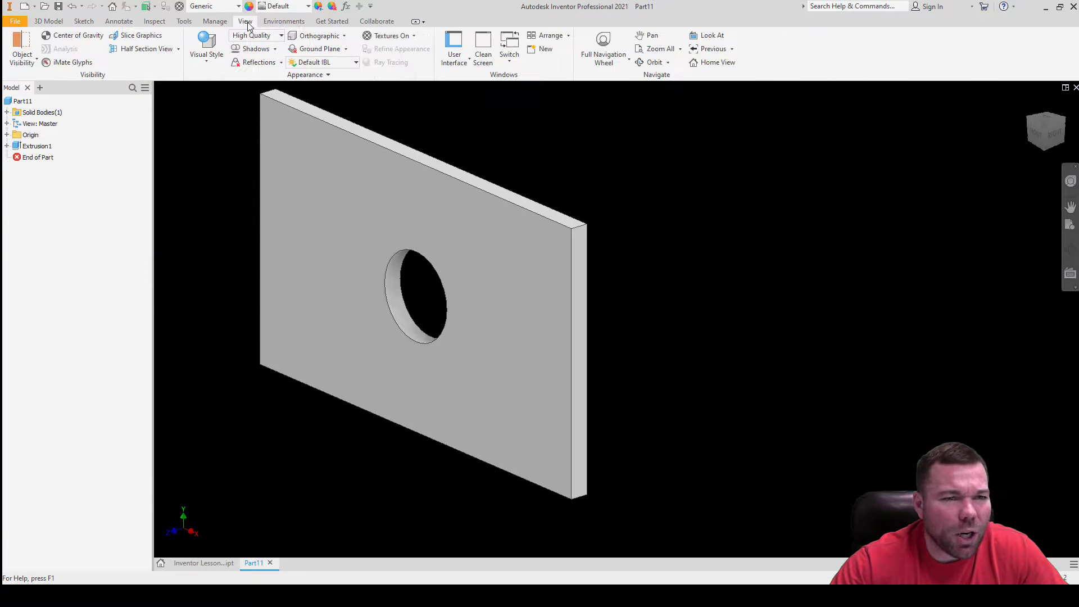
pyautogui.click(274, 22)
pyautogui.click(329, 22)
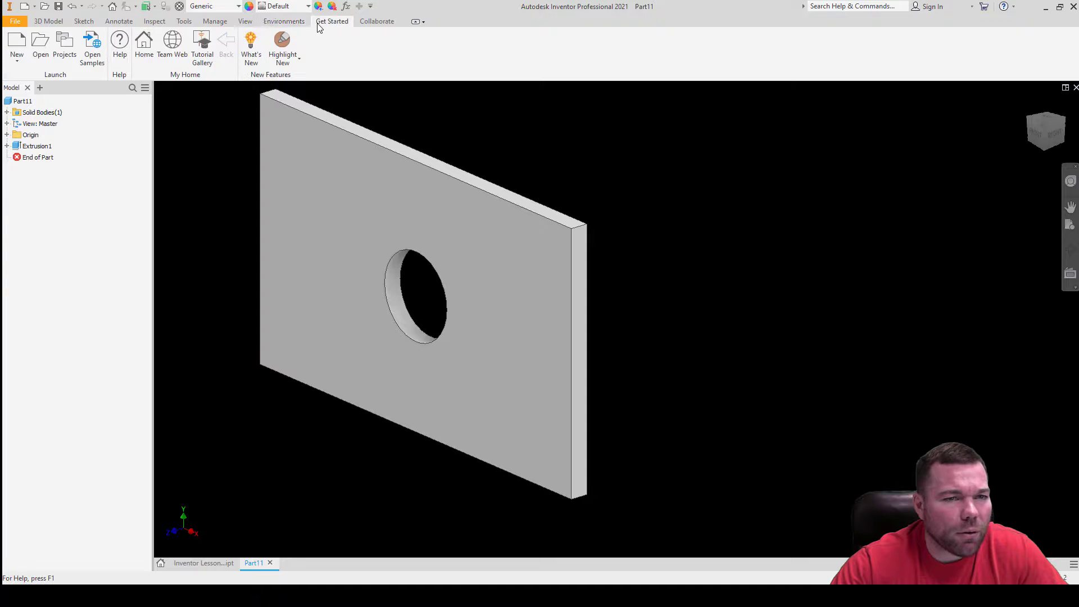
pyautogui.click(84, 22)
pyautogui.click(55, 23)
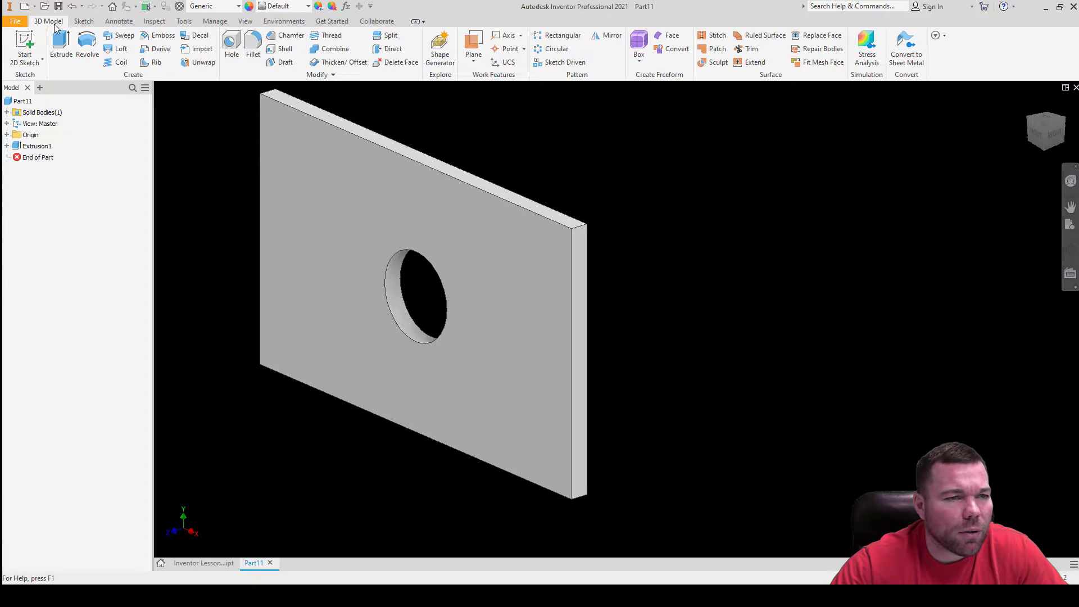
pyautogui.click(118, 23)
pyautogui.click(160, 23)
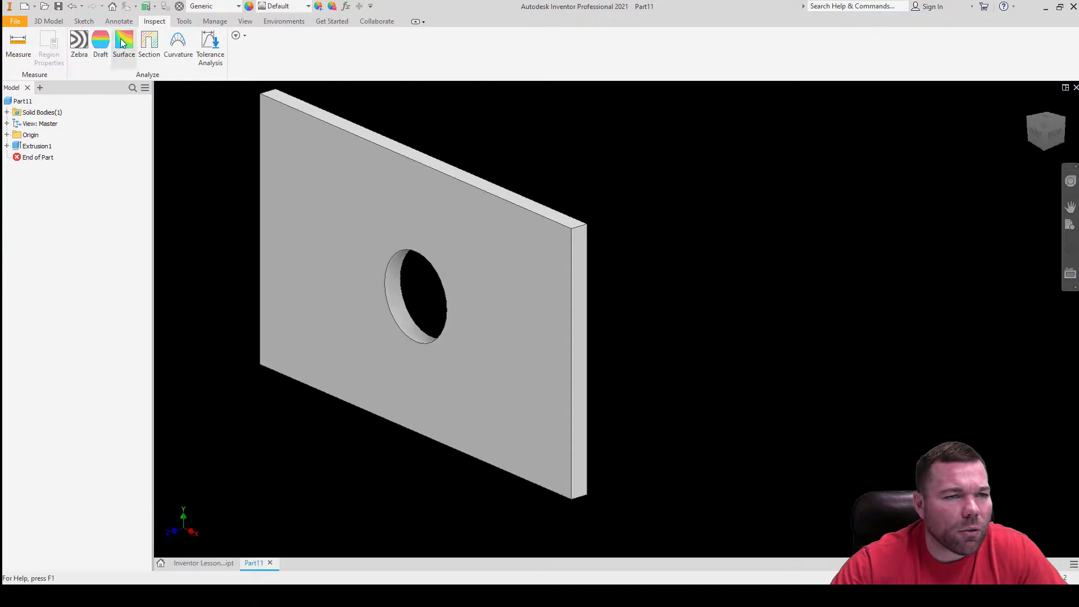
pyautogui.click(184, 22)
# Start the Measure tool and set its dual units to Millimeter in the advanced settings
pyautogui.click(154, 21)
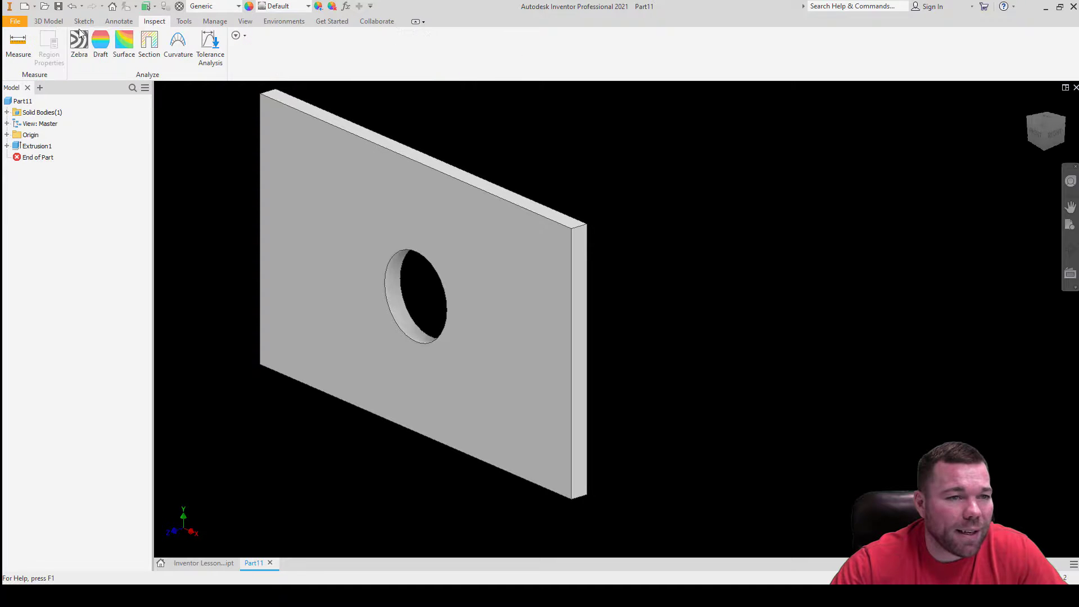
pyautogui.click(24, 47)
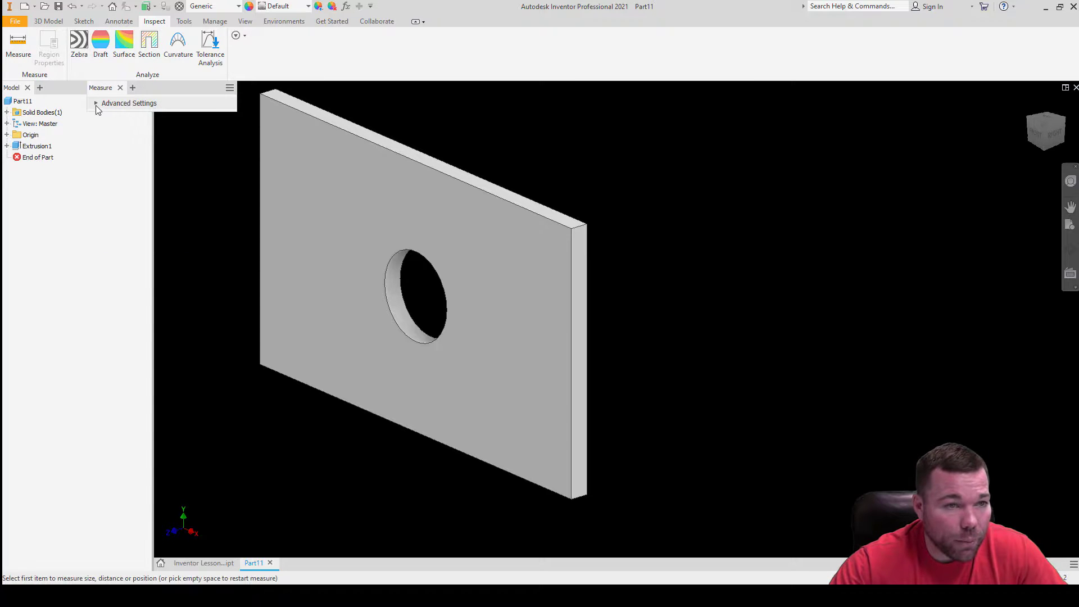
pyautogui.click(97, 104)
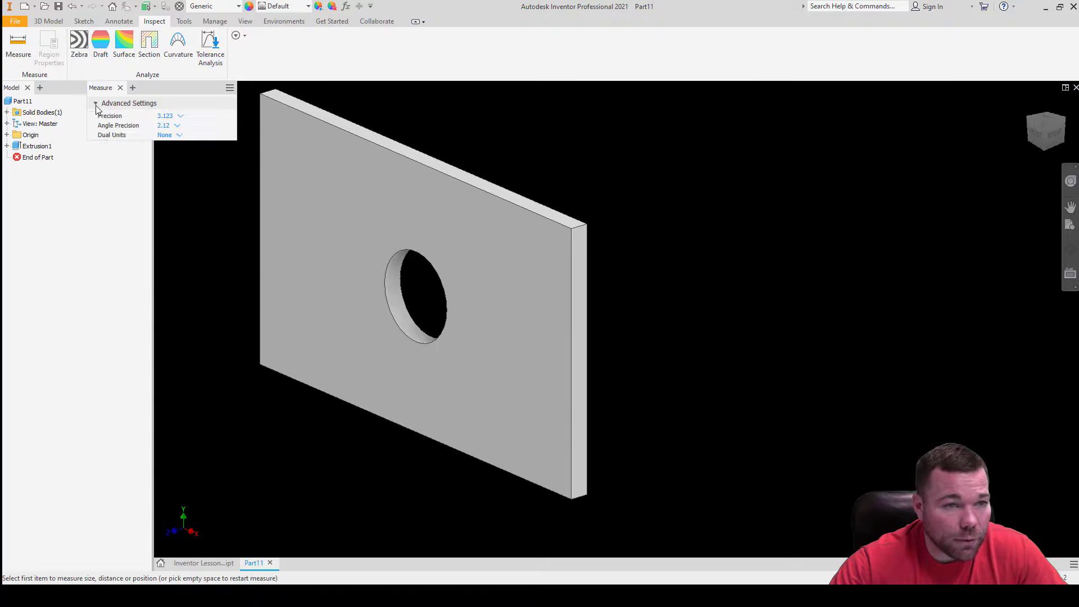
pyautogui.click(178, 135)
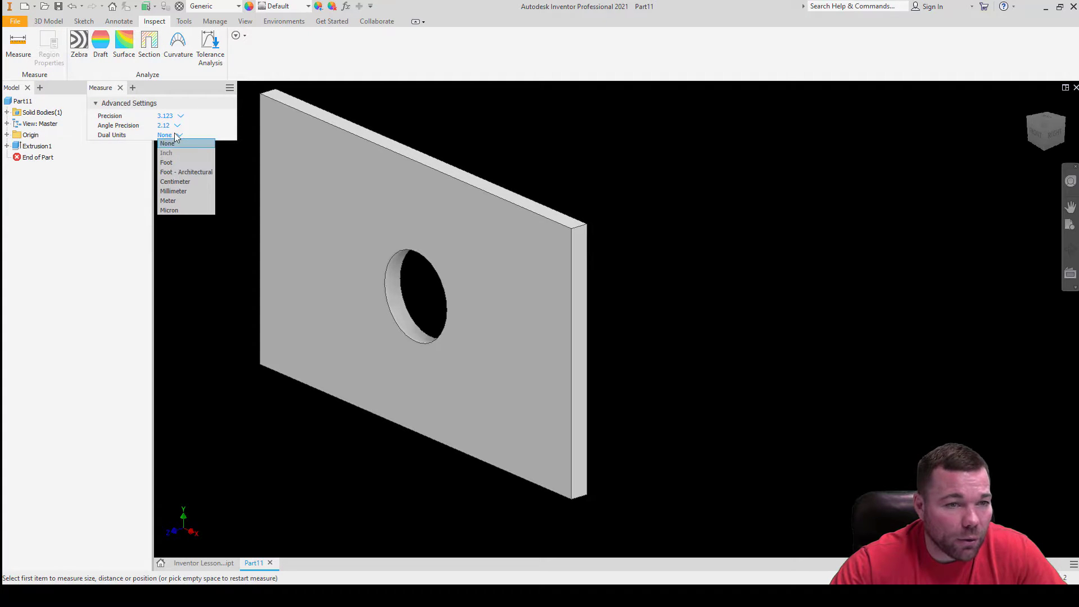
pyautogui.click(178, 191)
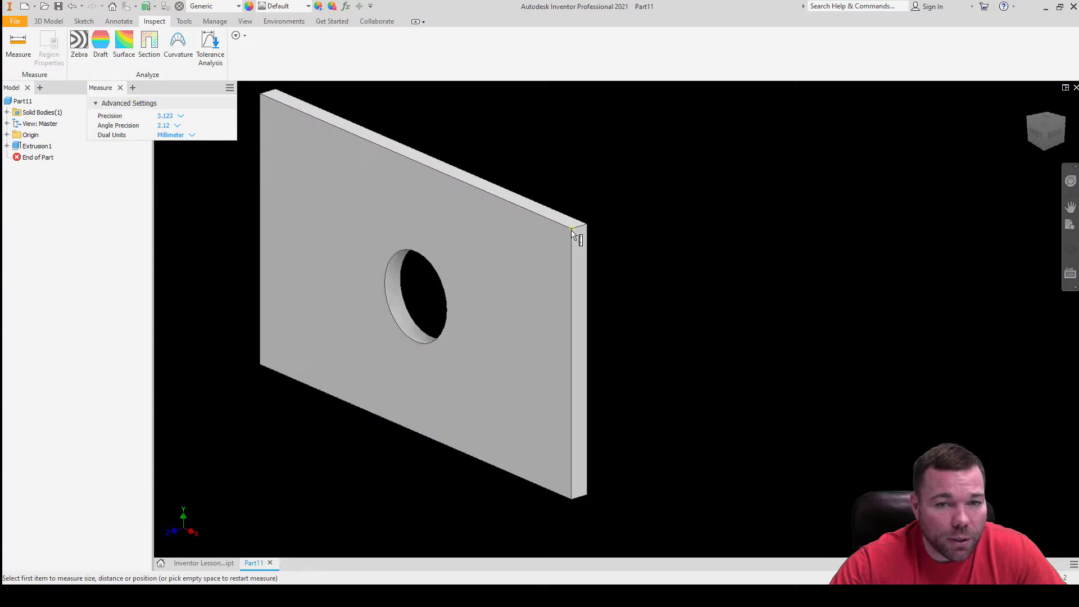
# Measure the plate's thickness between its upper corner vertices and the length of its front top edge between the end vertices
pyautogui.click(571, 229)
pyautogui.click(586, 225)
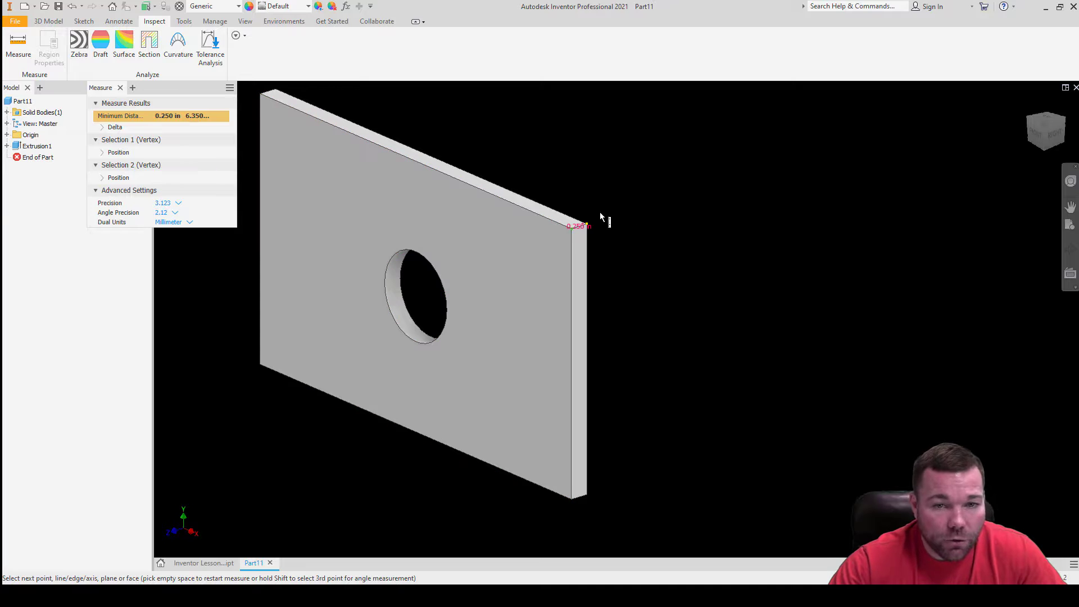
pyautogui.click(19, 50)
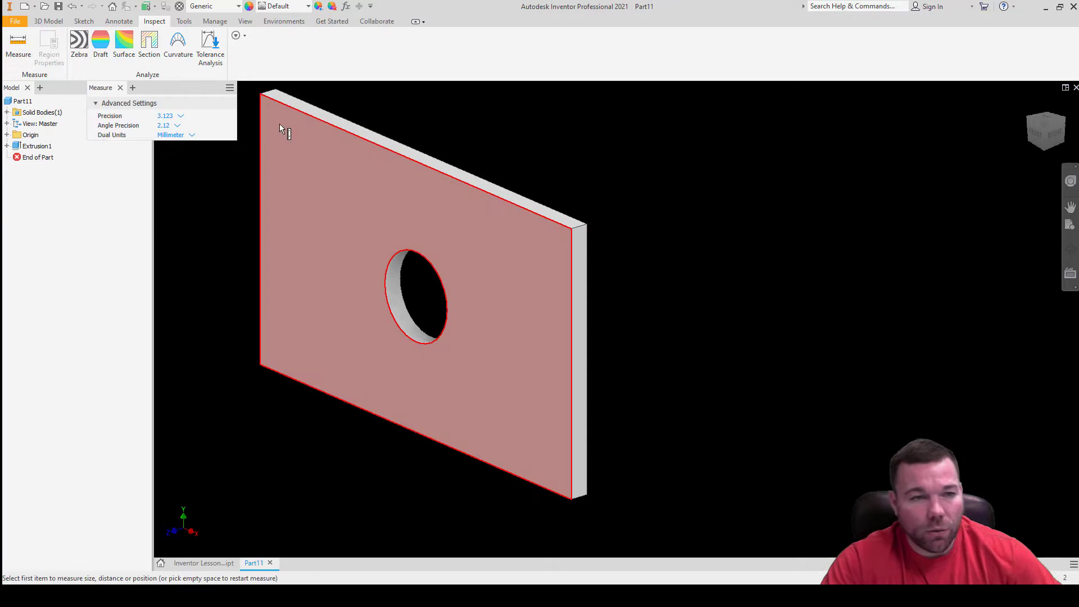
pyautogui.click(261, 95)
pyautogui.click(572, 228)
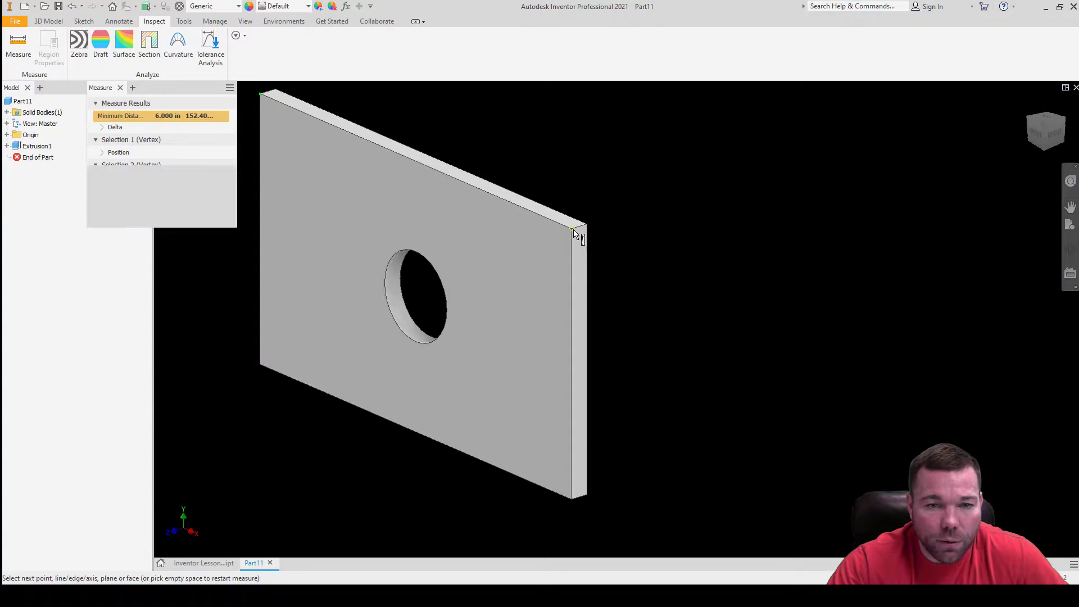
pyautogui.scroll(5, 410, 156)
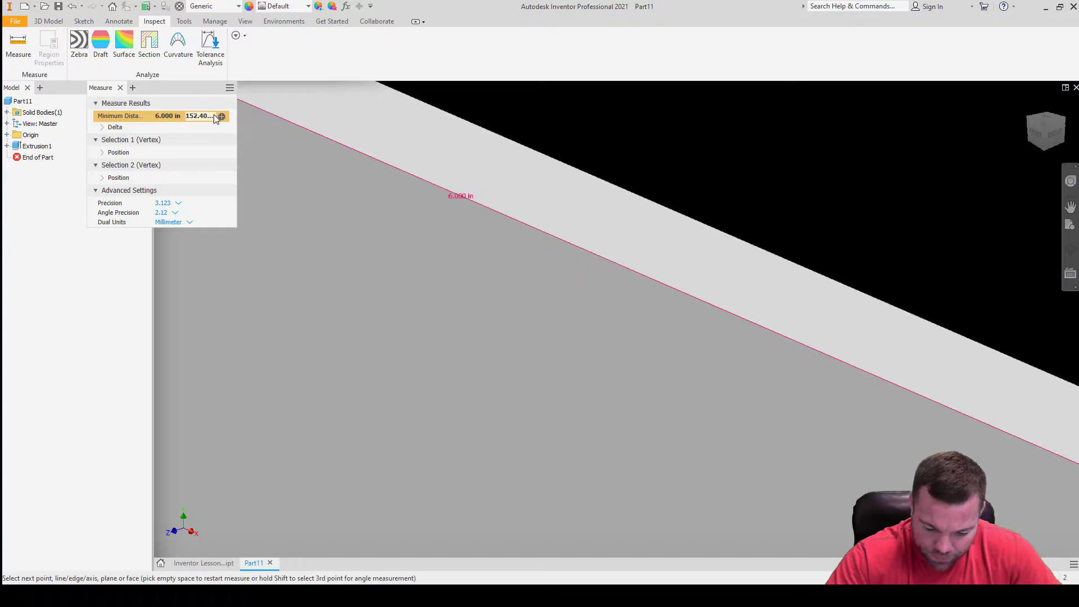
pyautogui.scroll(-5, 549, 270)
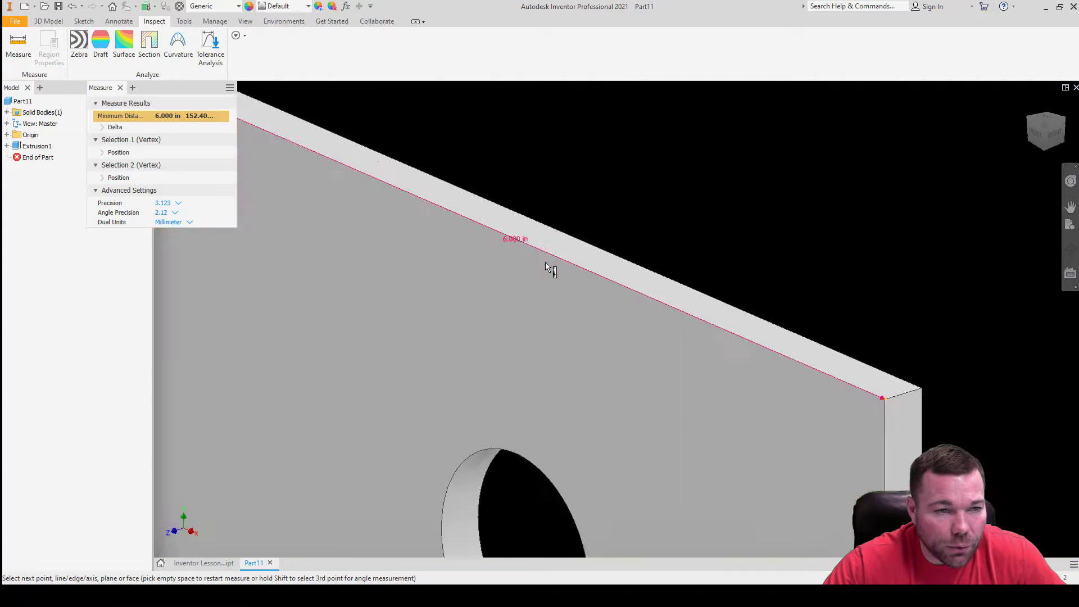
# Measure the front face's diagonal between its opposite corner vertices and set the measurement precision to 4.1234
pyautogui.click(408, 421)
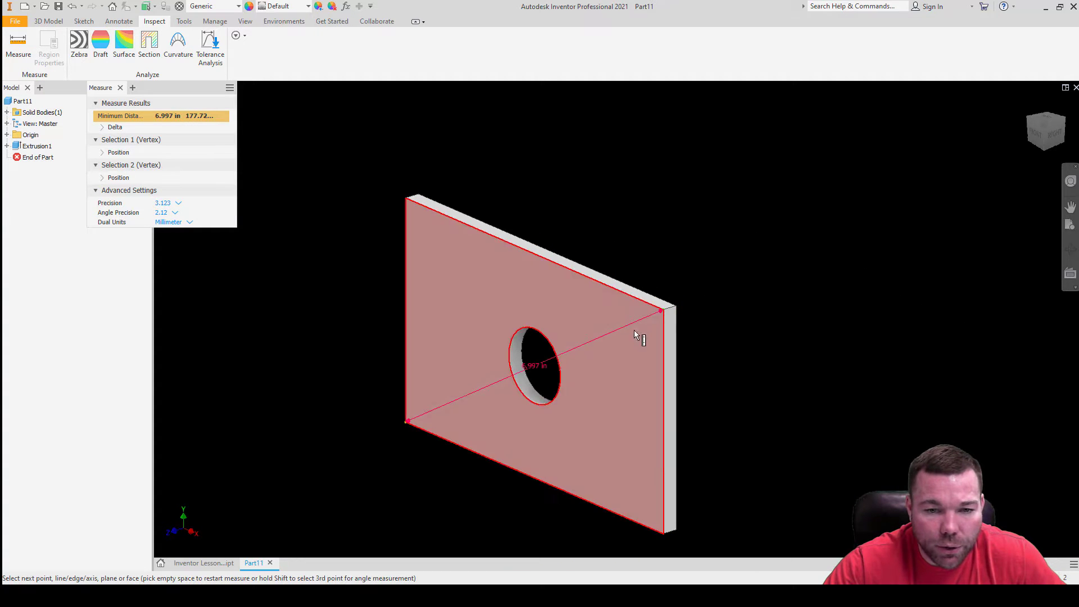
pyautogui.scroll(3, 528, 373)
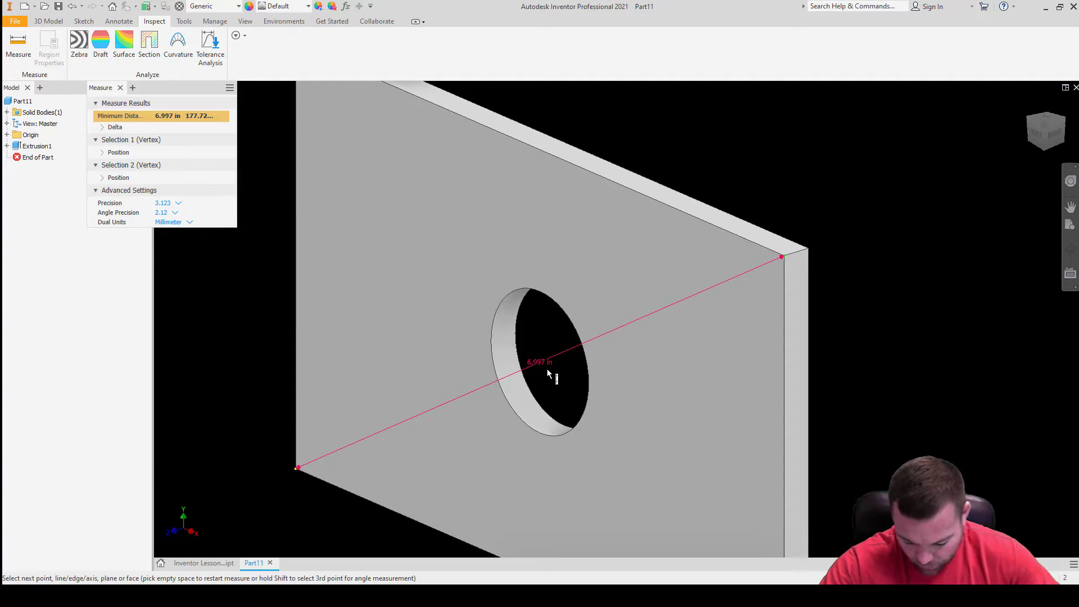
pyautogui.click(178, 204)
pyautogui.click(167, 254)
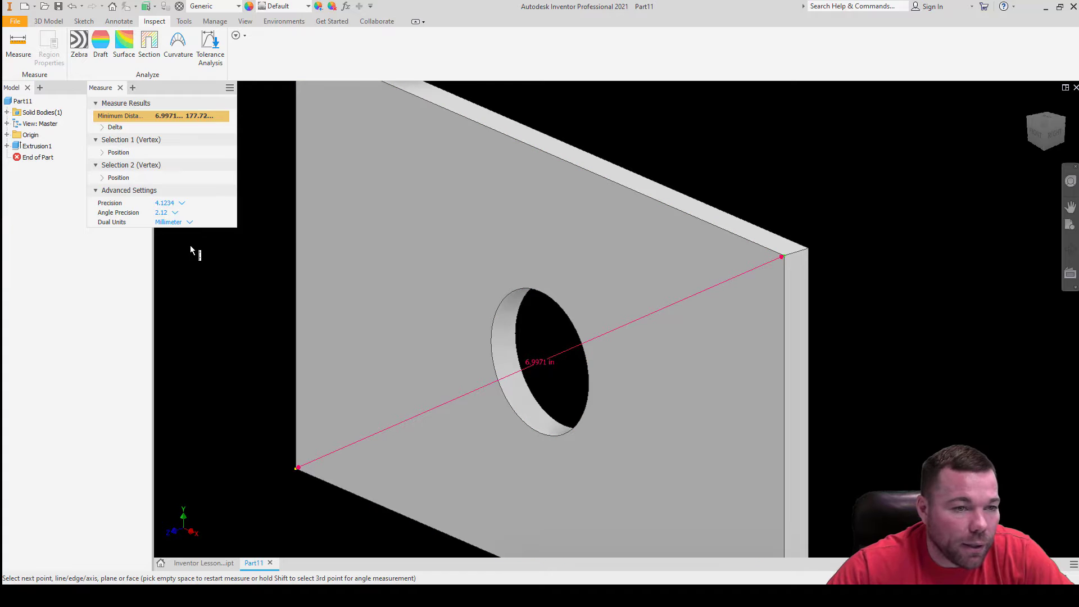
# Set the angle precision to 3.123 and measure the angle between the front face's bottom and left edges
pyautogui.click(173, 212)
pyautogui.click(178, 256)
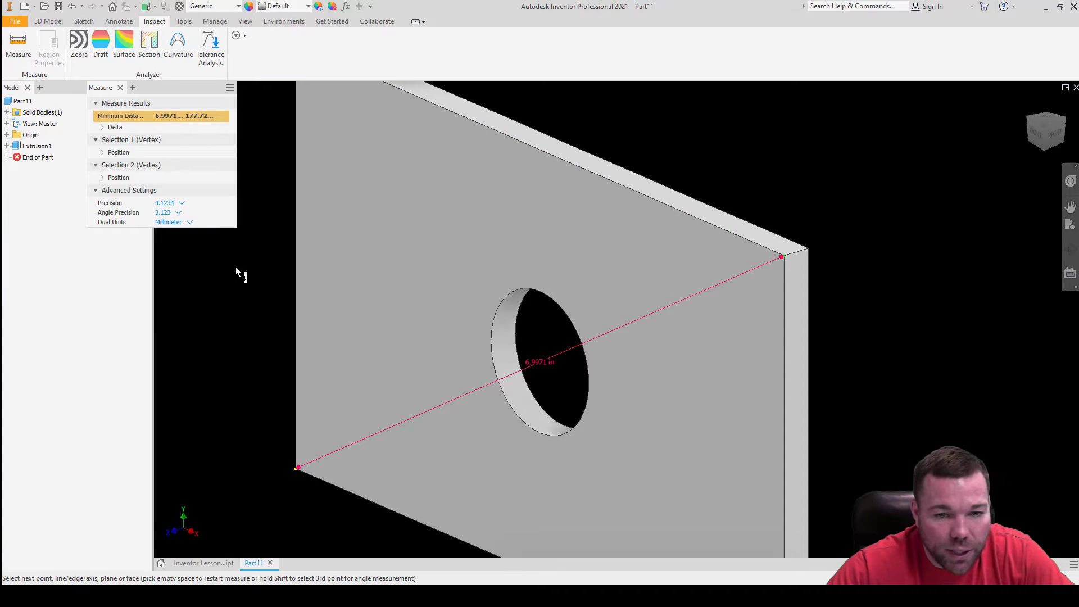
pyautogui.click(331, 488)
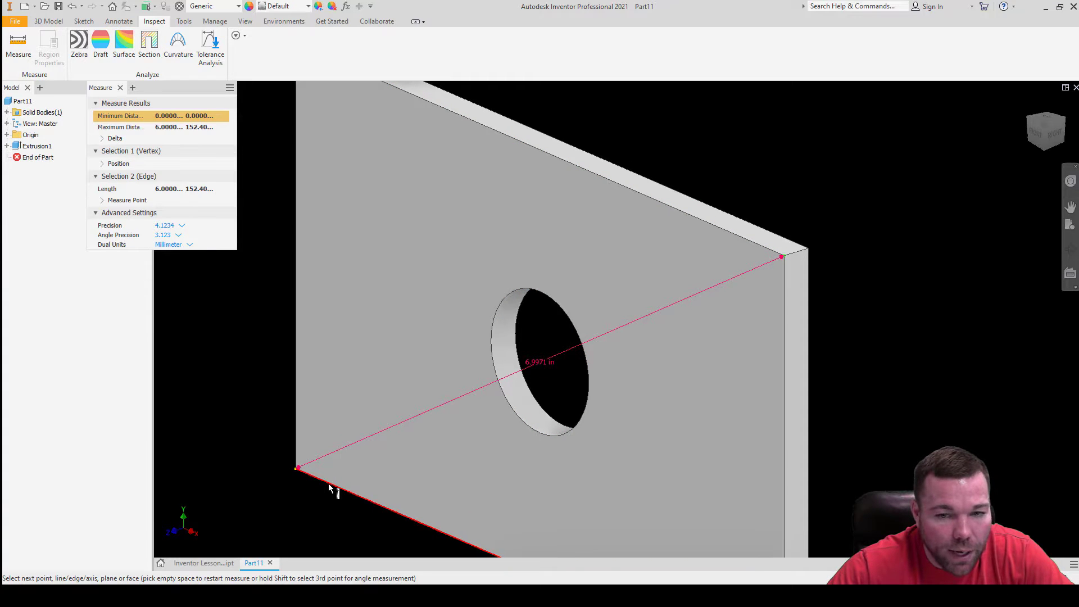
pyautogui.click(296, 406)
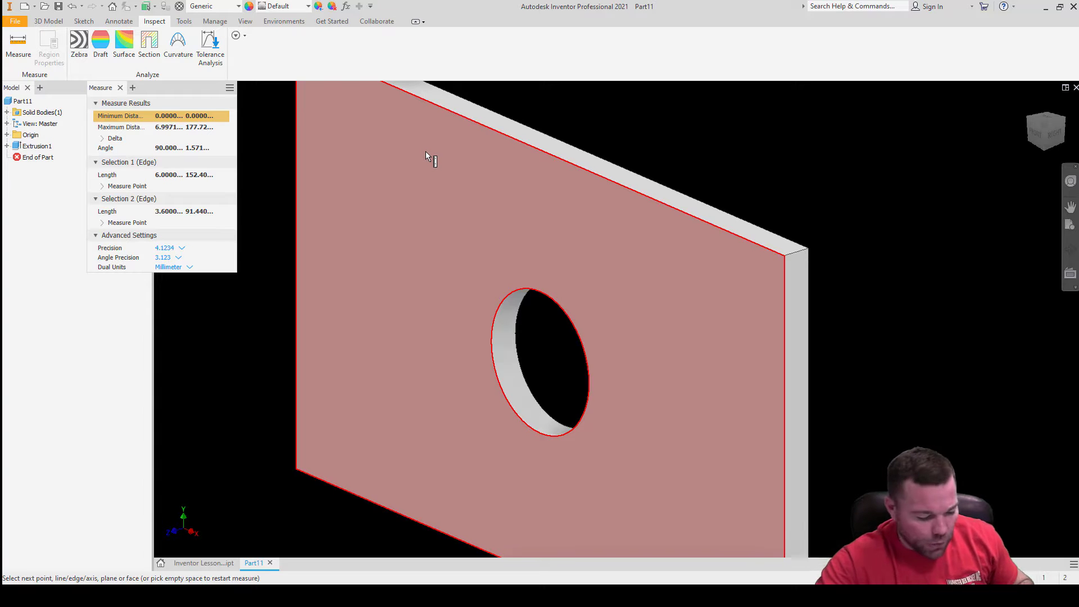
pyautogui.moveTo(447, 171)
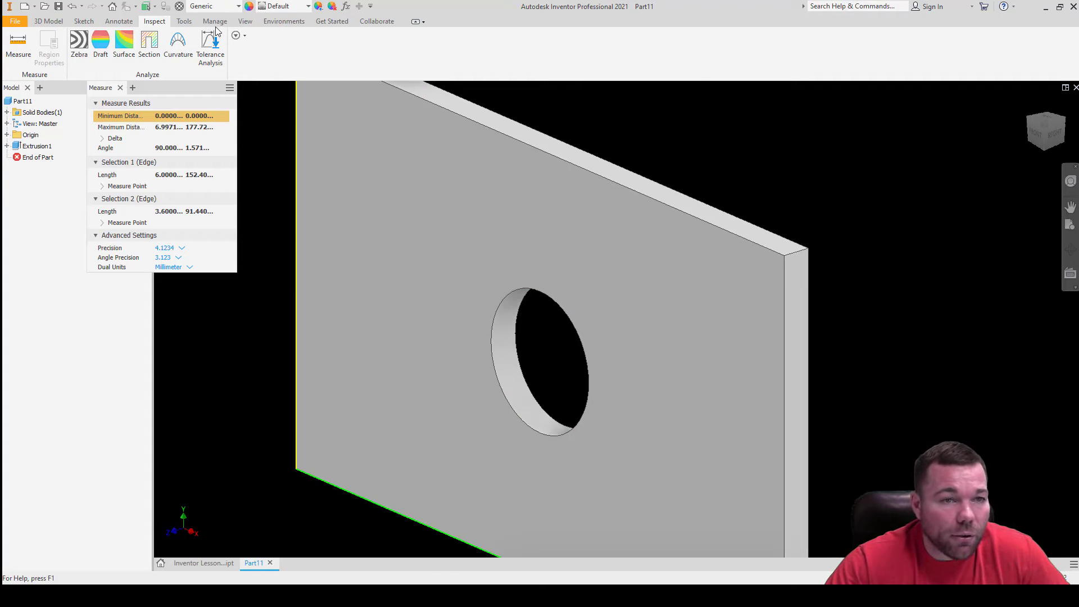
# Preview the plate in the Shaded and Realistic visual styles, ending with Shaded with Edges
pyautogui.click(245, 22)
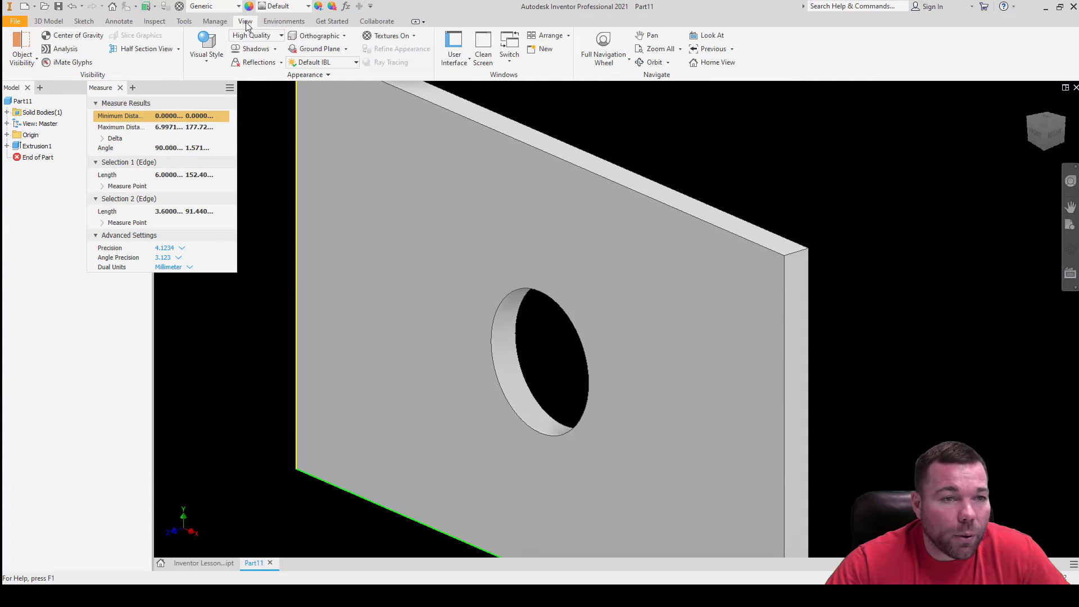
pyautogui.click(207, 61)
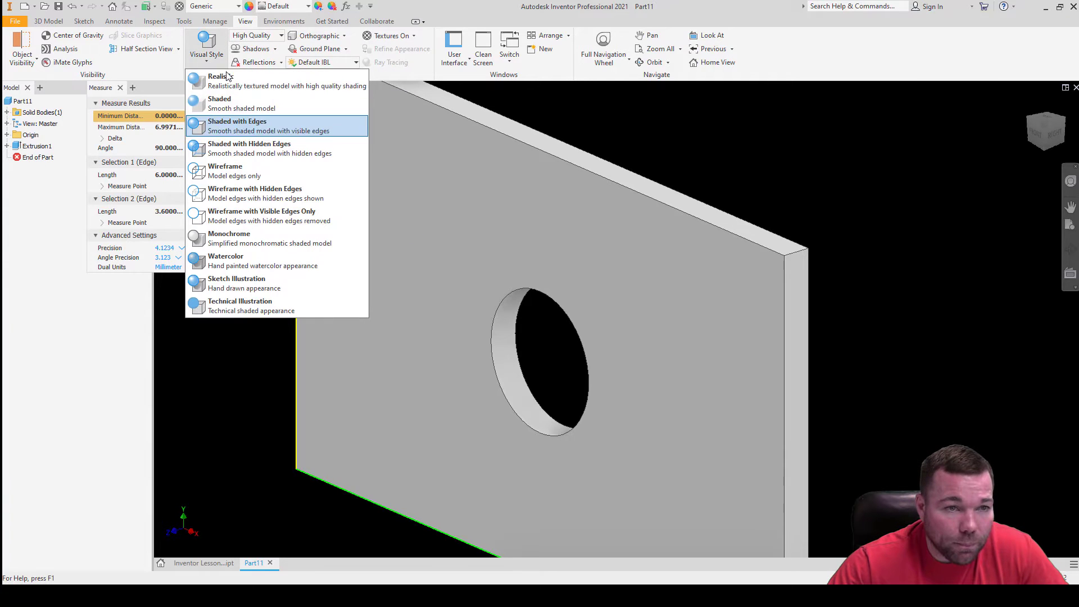
pyautogui.click(247, 106)
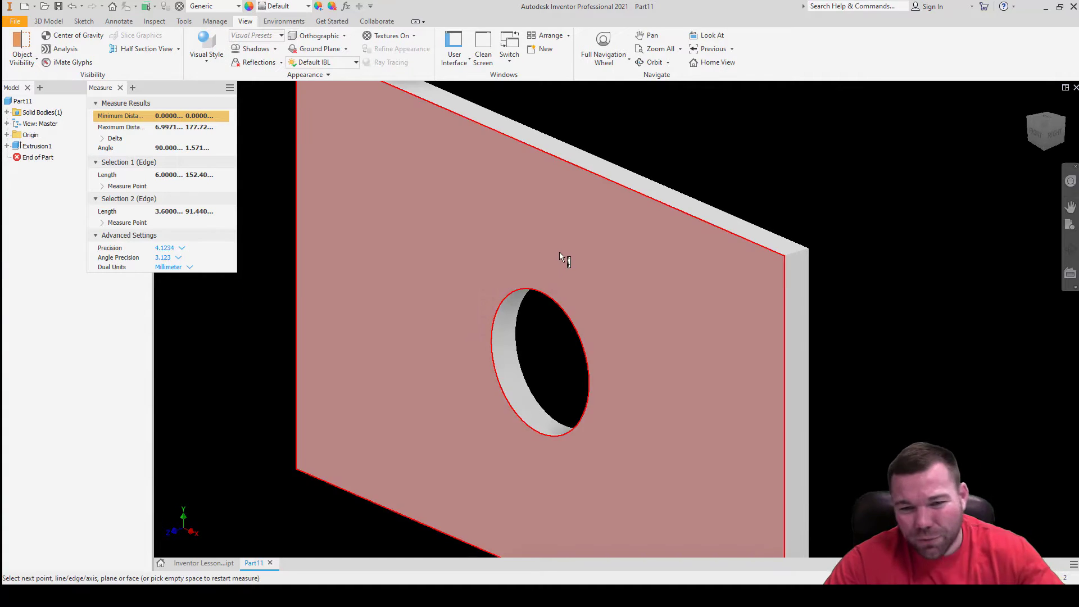
pyautogui.click(207, 66)
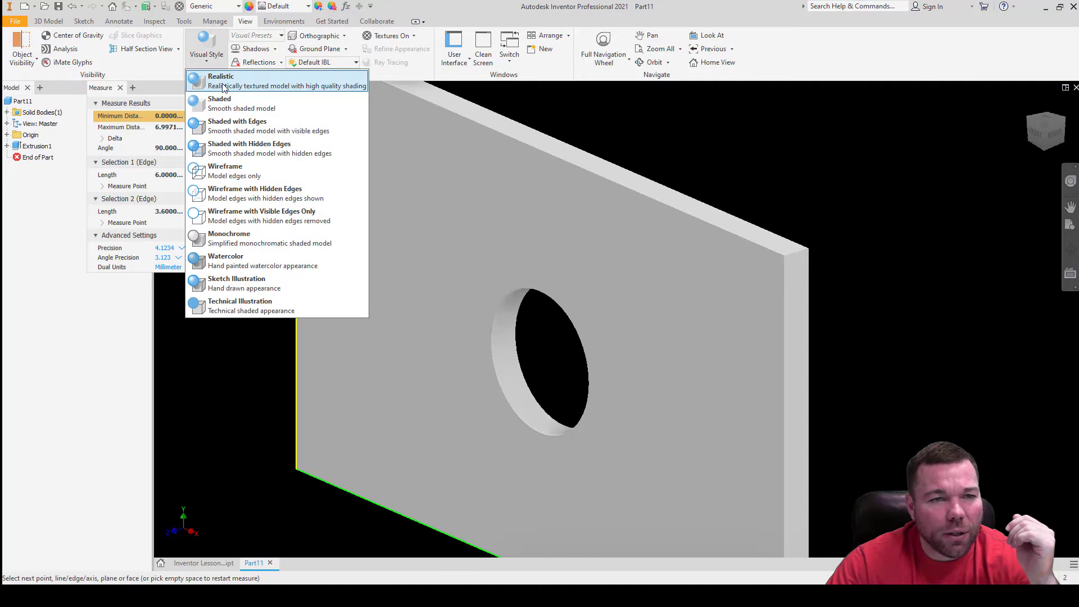
pyautogui.click(242, 82)
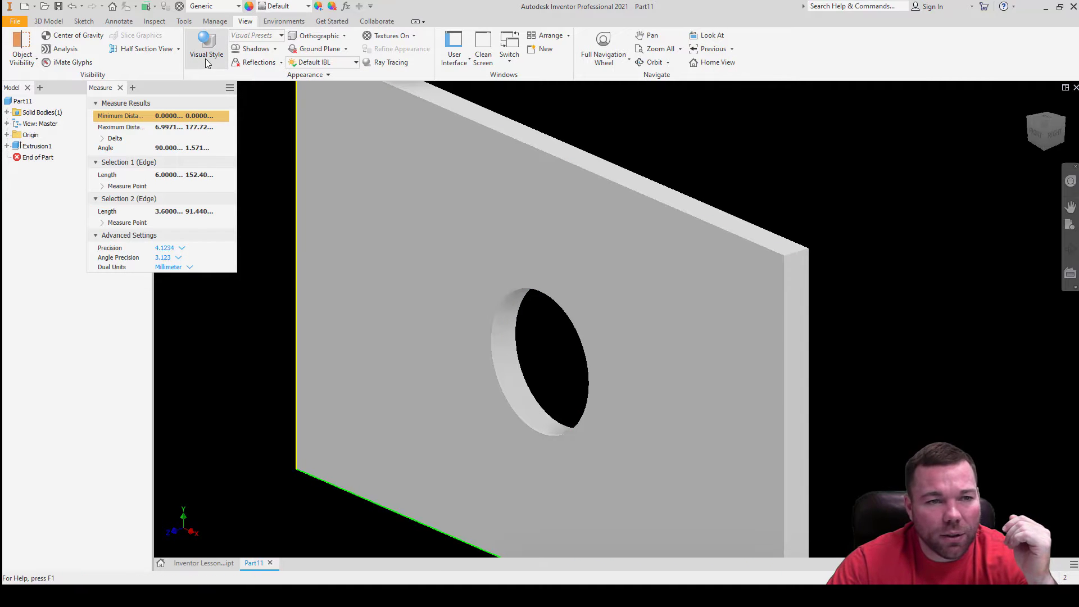
pyautogui.click(208, 63)
pyautogui.click(246, 126)
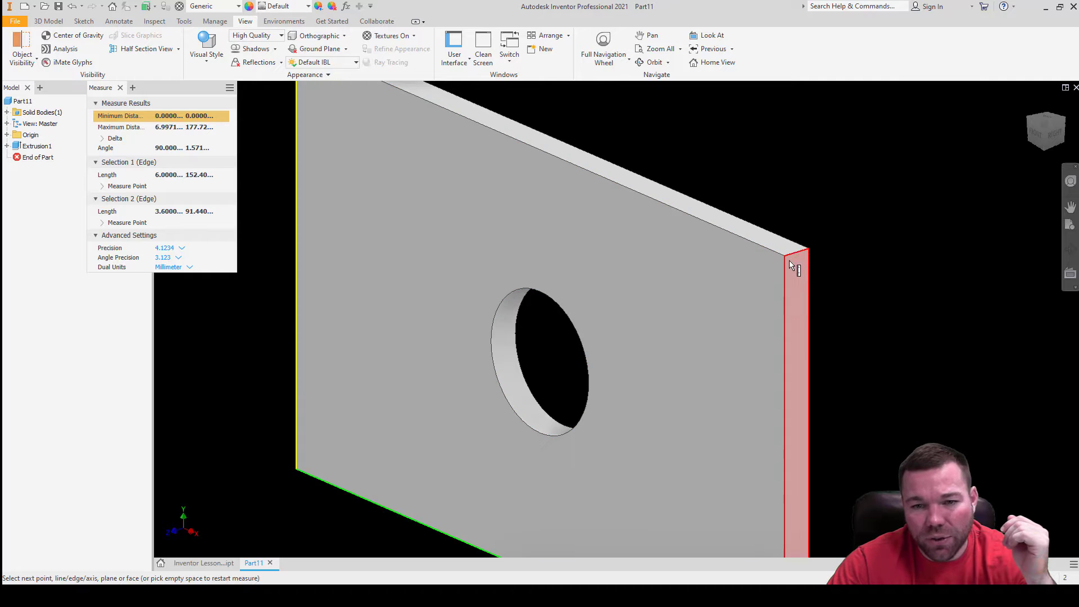
# Display the plate in the Wireframe visual style and restore Shaded with Edges
pyautogui.click(211, 63)
pyautogui.click(238, 176)
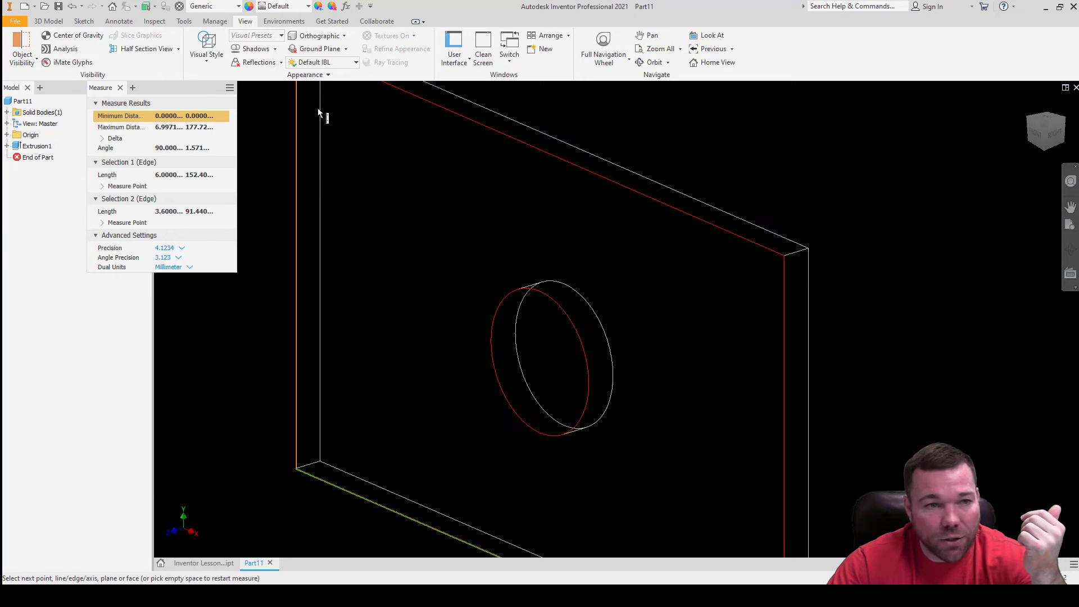
pyautogui.click(210, 61)
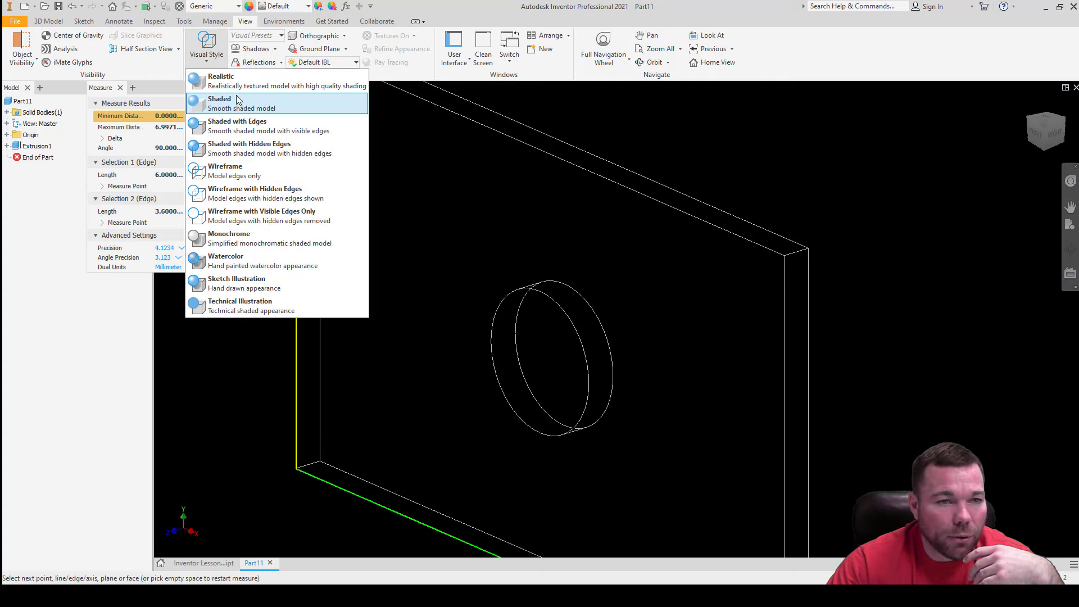
pyautogui.click(237, 128)
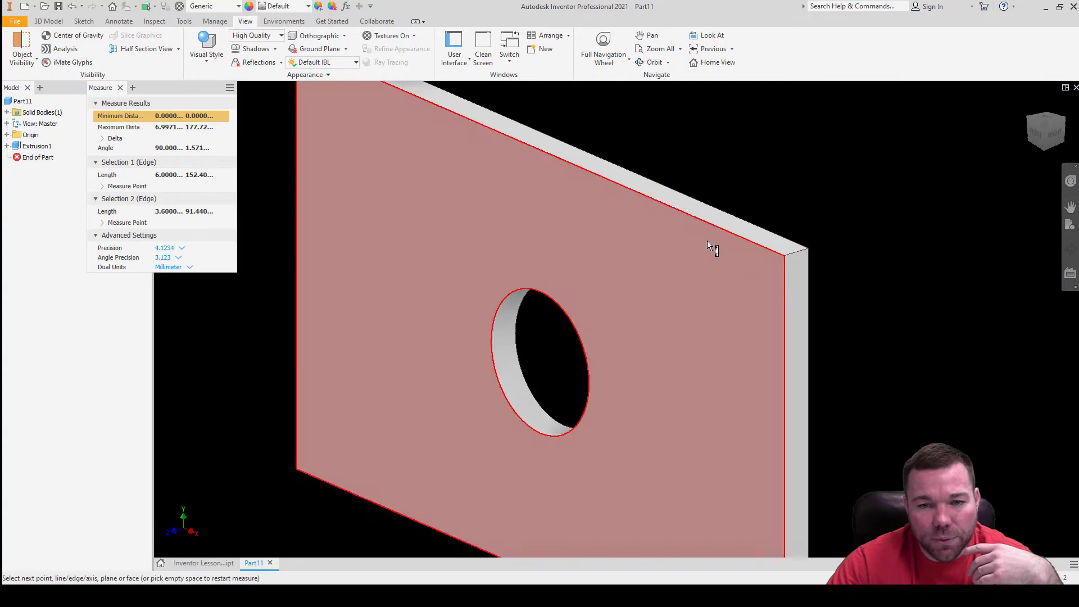
pyautogui.scroll(5, 730, 250)
pyautogui.scroll(-10, 719, 251)
pyautogui.scroll(5, 718, 249)
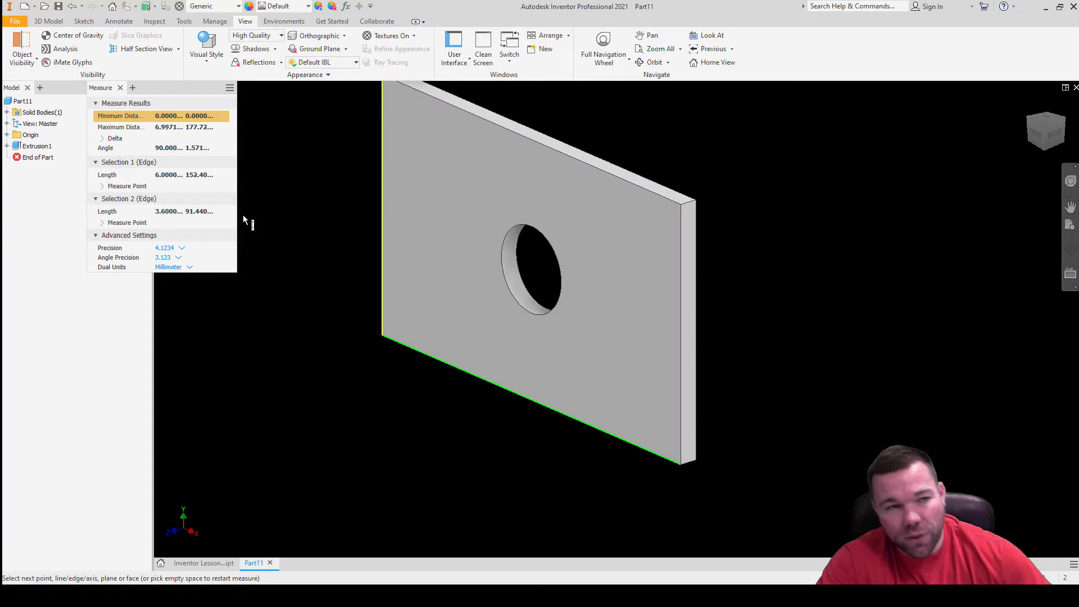
# Restart the Measure tool and measure the diameter of the hole's cylindrical face
pyautogui.click(120, 89)
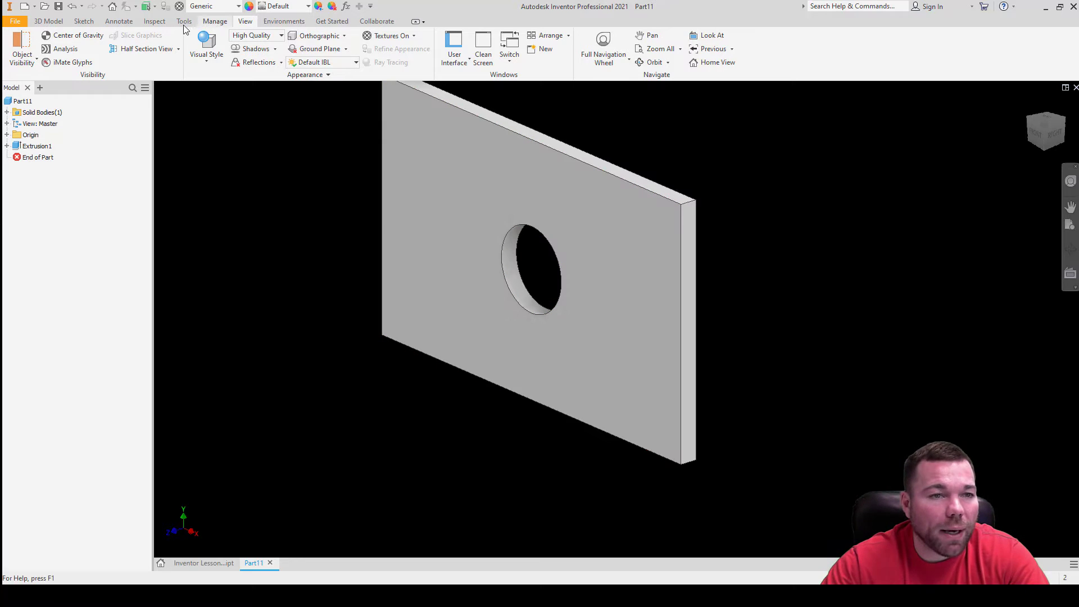
pyautogui.click(183, 22)
pyautogui.click(22, 45)
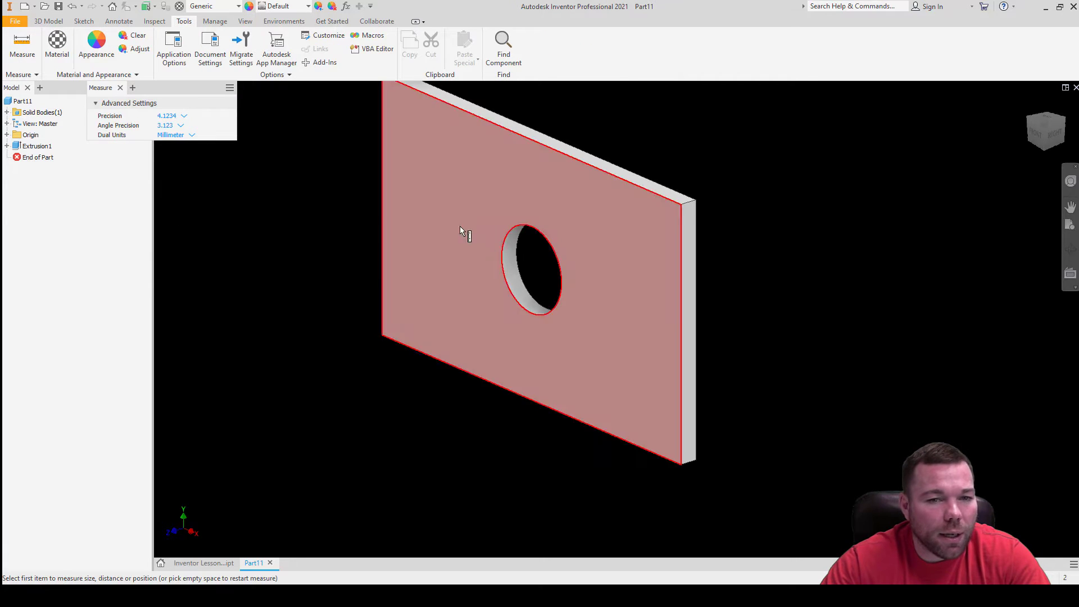
pyautogui.click(511, 257)
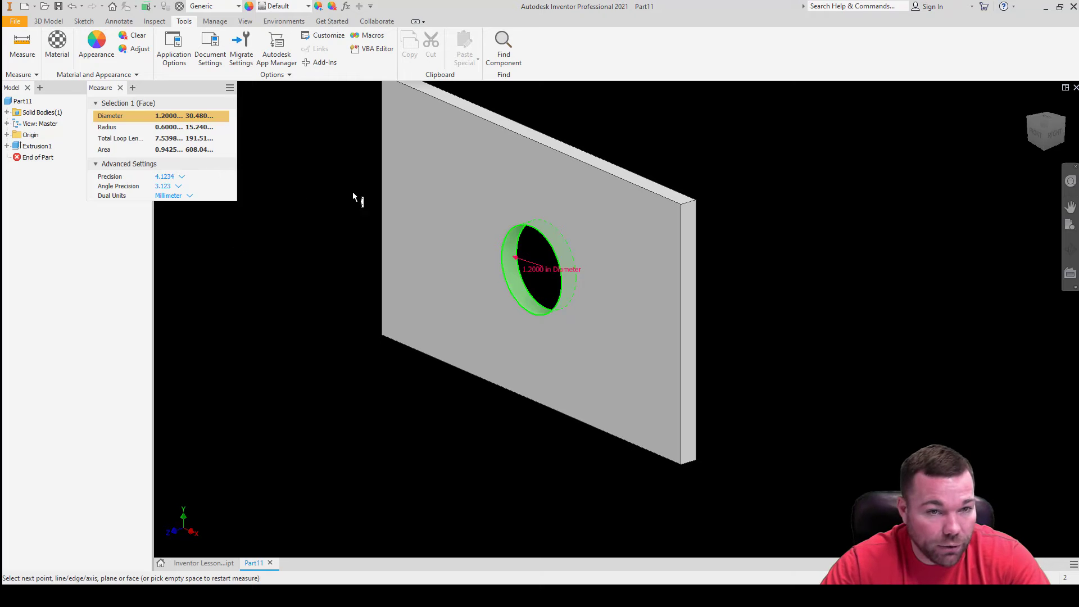
pyautogui.press('Escape')
pyautogui.click(434, 155)
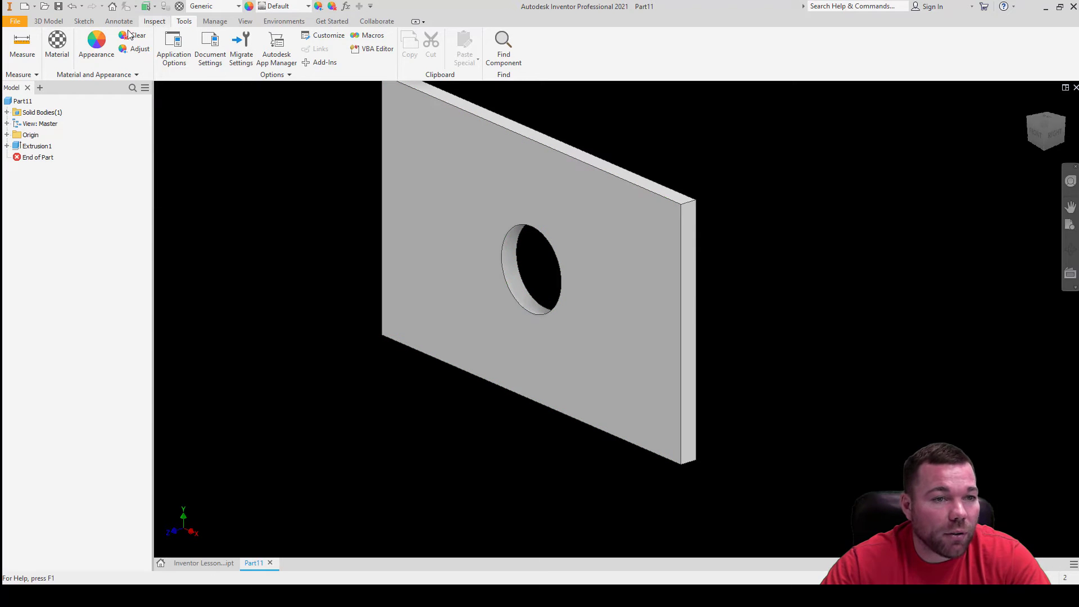
# Measure the perimeter, loop length and area of the plate's front face, and close the Measure tool
pyautogui.click(22, 44)
pyautogui.click(438, 186)
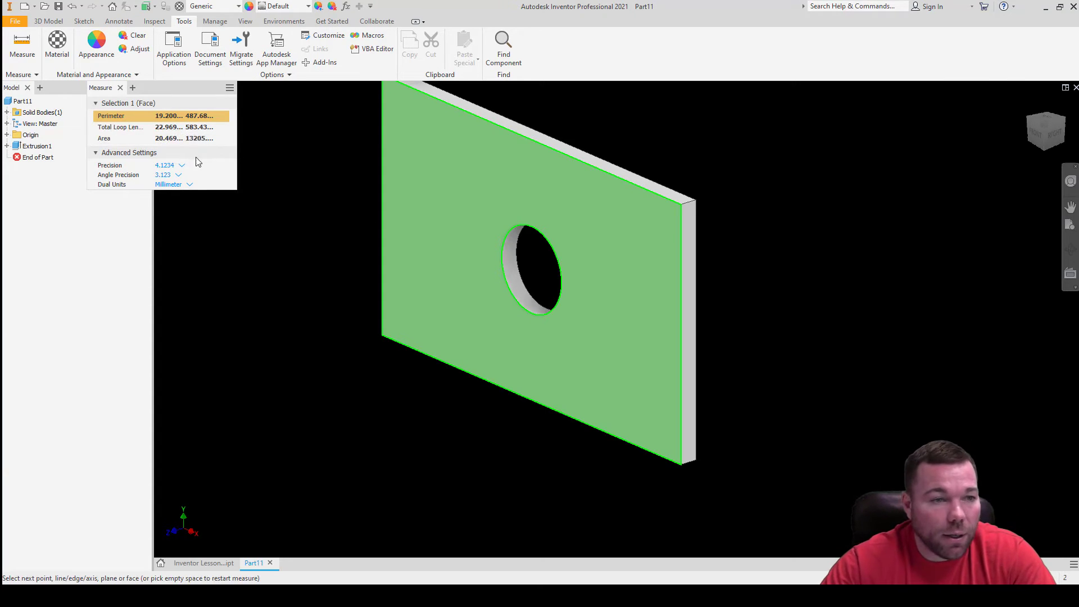
pyautogui.click(121, 89)
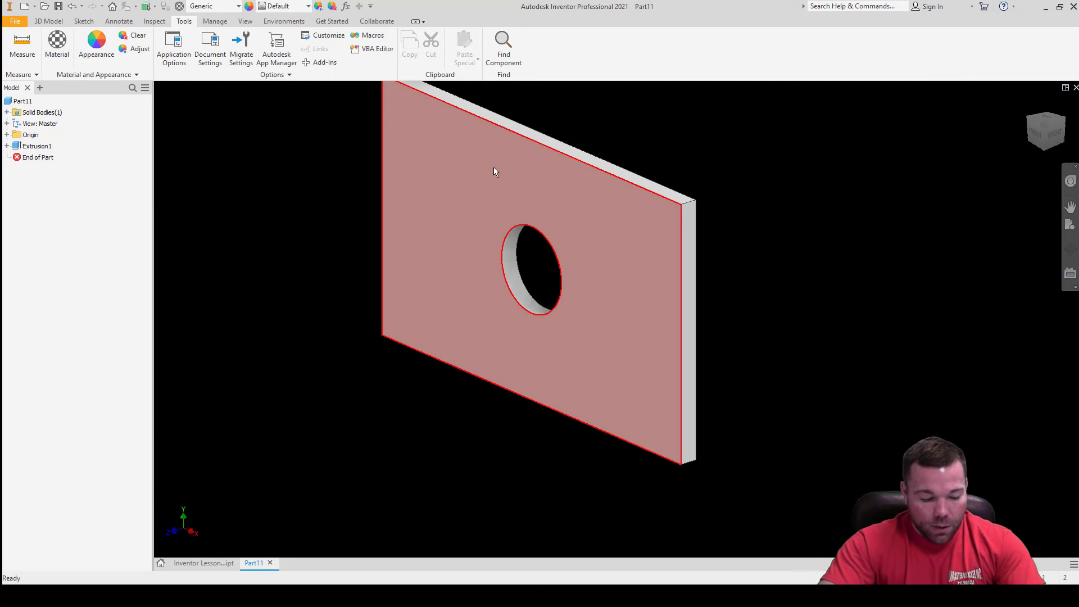
# Save the part as "Inventor Lesson 5 Tutorial (part 2)" in the Inventor Tutorials folder
pyautogui.moveTo(493, 167)
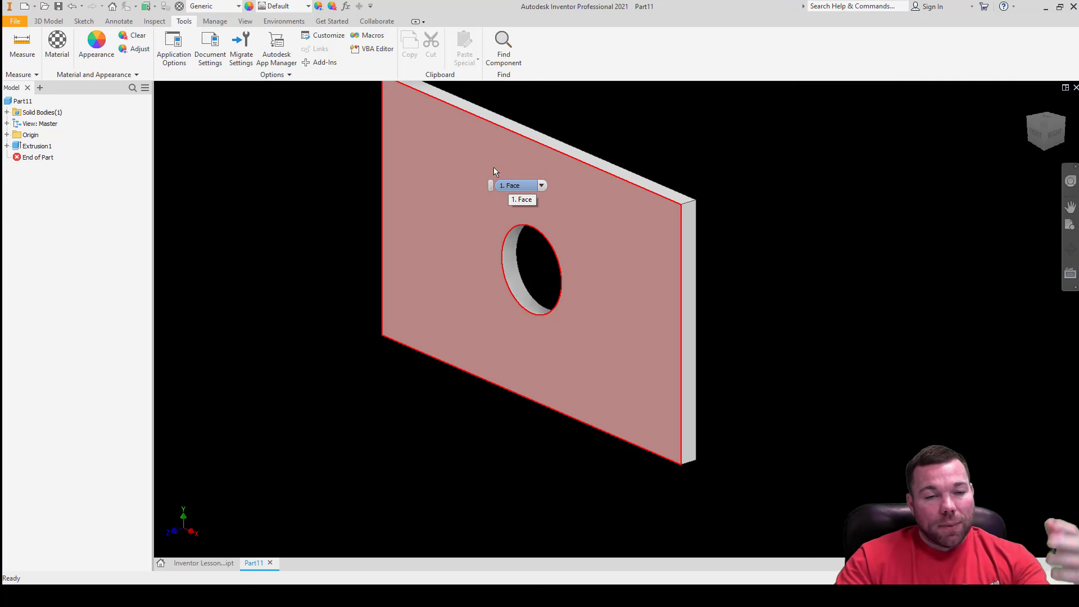
pyautogui.click(21, 24)
pyautogui.moveTo(60, 147)
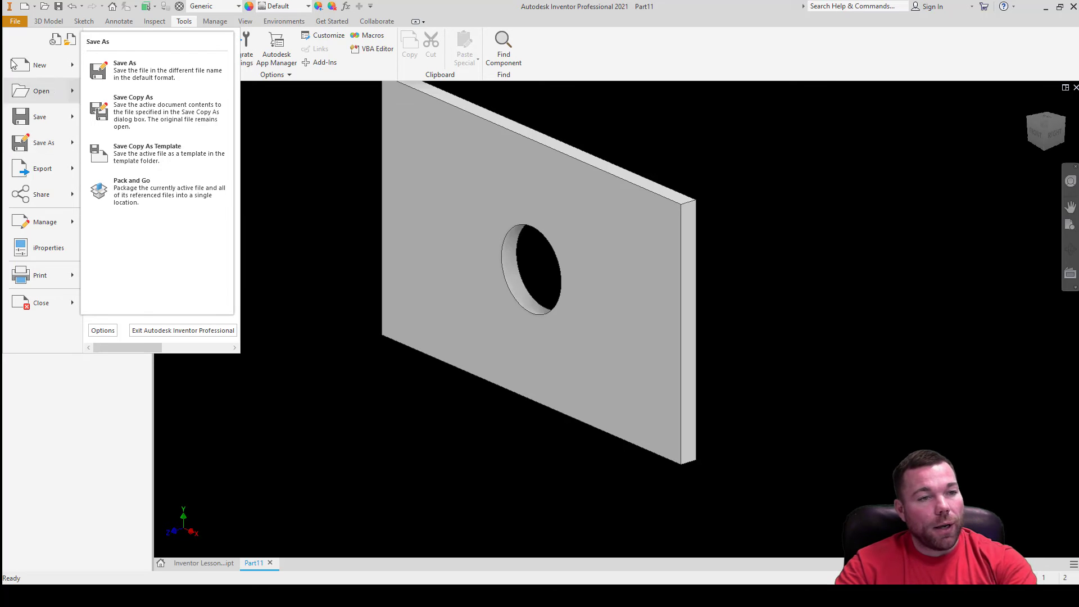
pyautogui.click(48, 143)
pyautogui.click(439, 293)
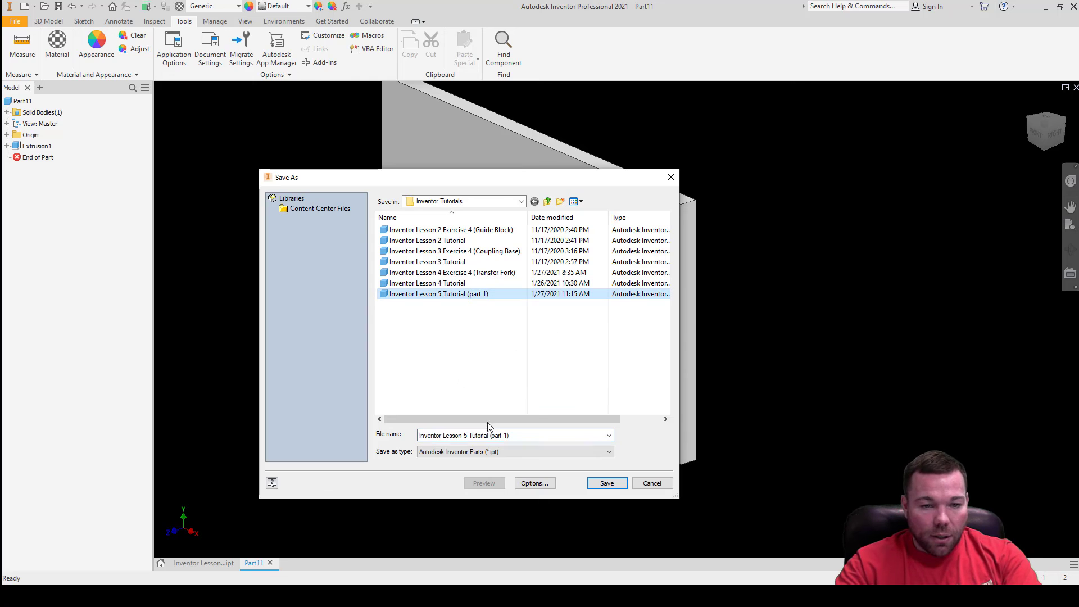
pyautogui.click(504, 436)
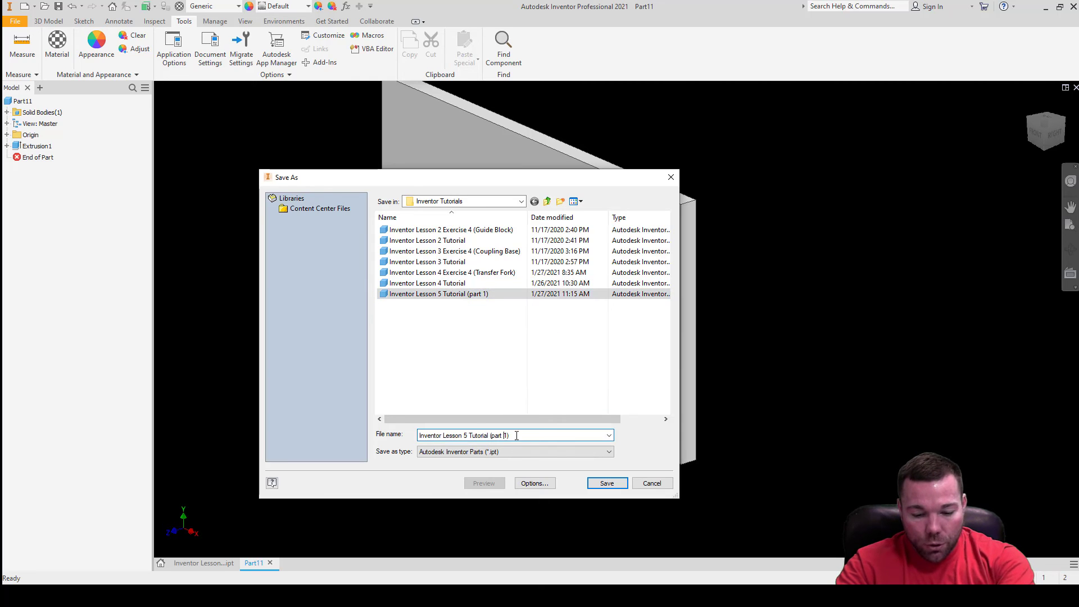
pyautogui.press('Delete')
pyautogui.write('2')
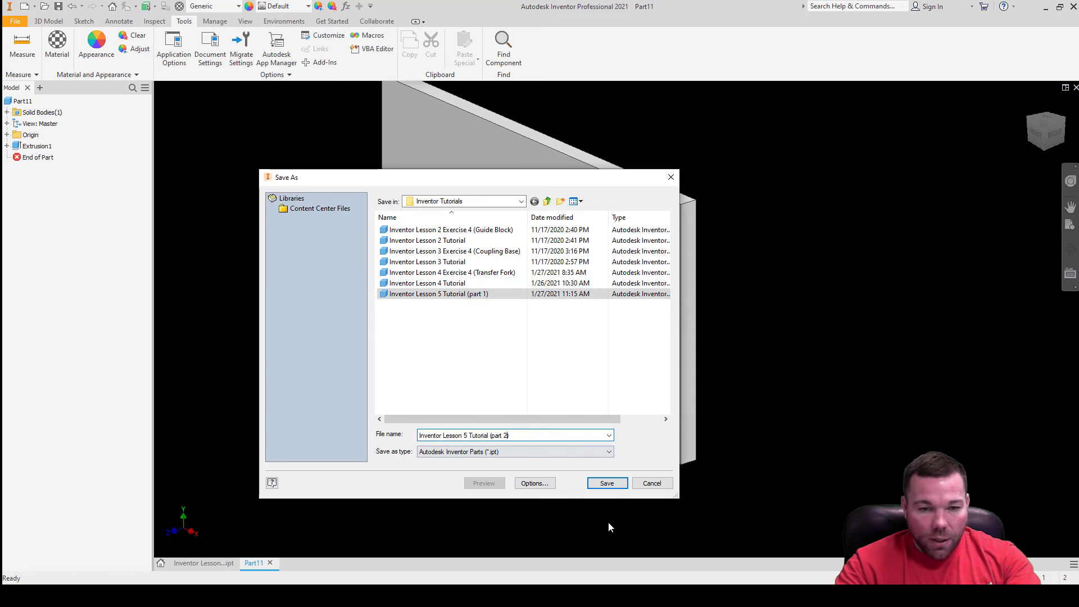
pyautogui.click(607, 483)
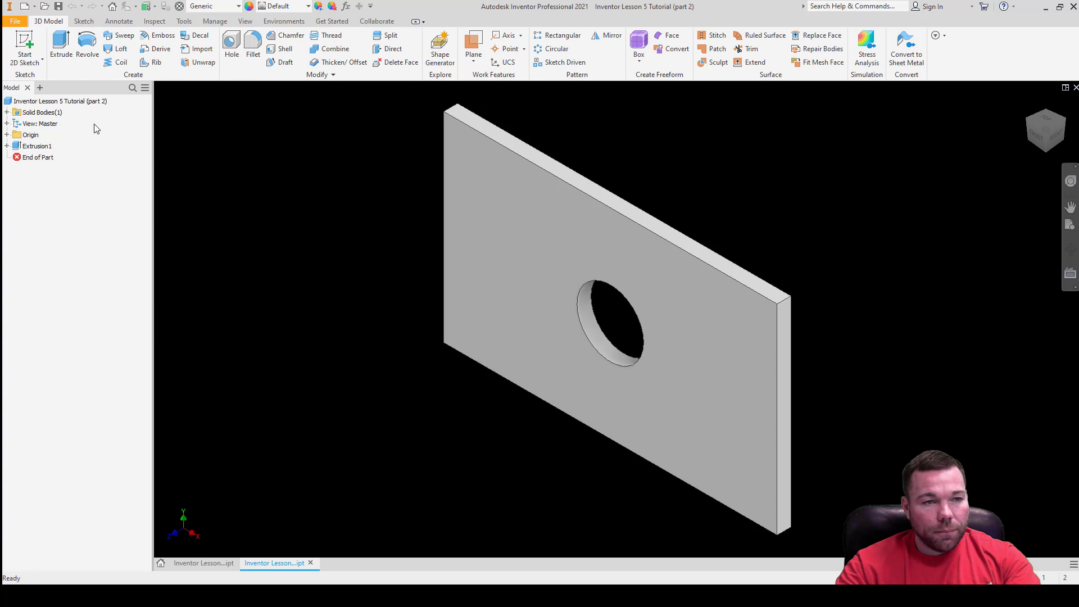